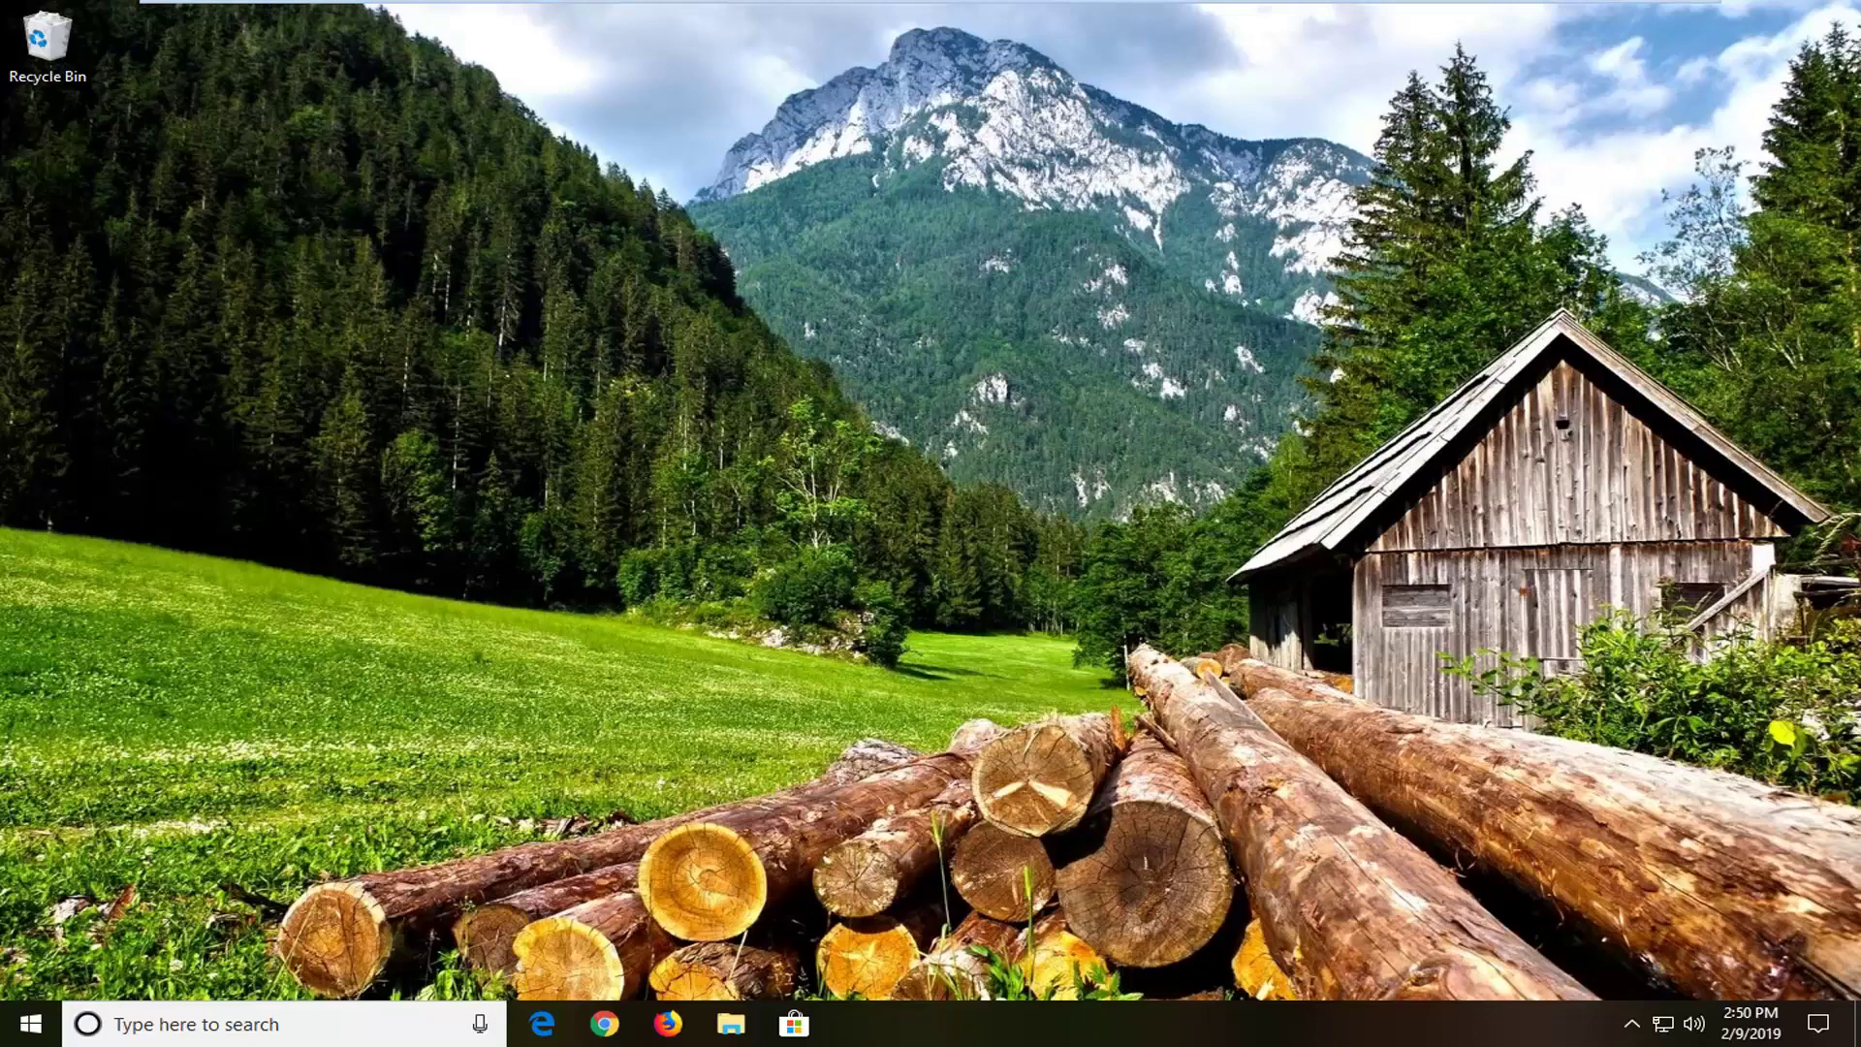
Search Start for regedit and run Registry Editor as administrator.
{"action": "left_click", "coordinate": [5, 1042]}
{"action": "left_click", "coordinate": [5, 1043]}
{"action": "left_click", "coordinate": [5, 1042]}
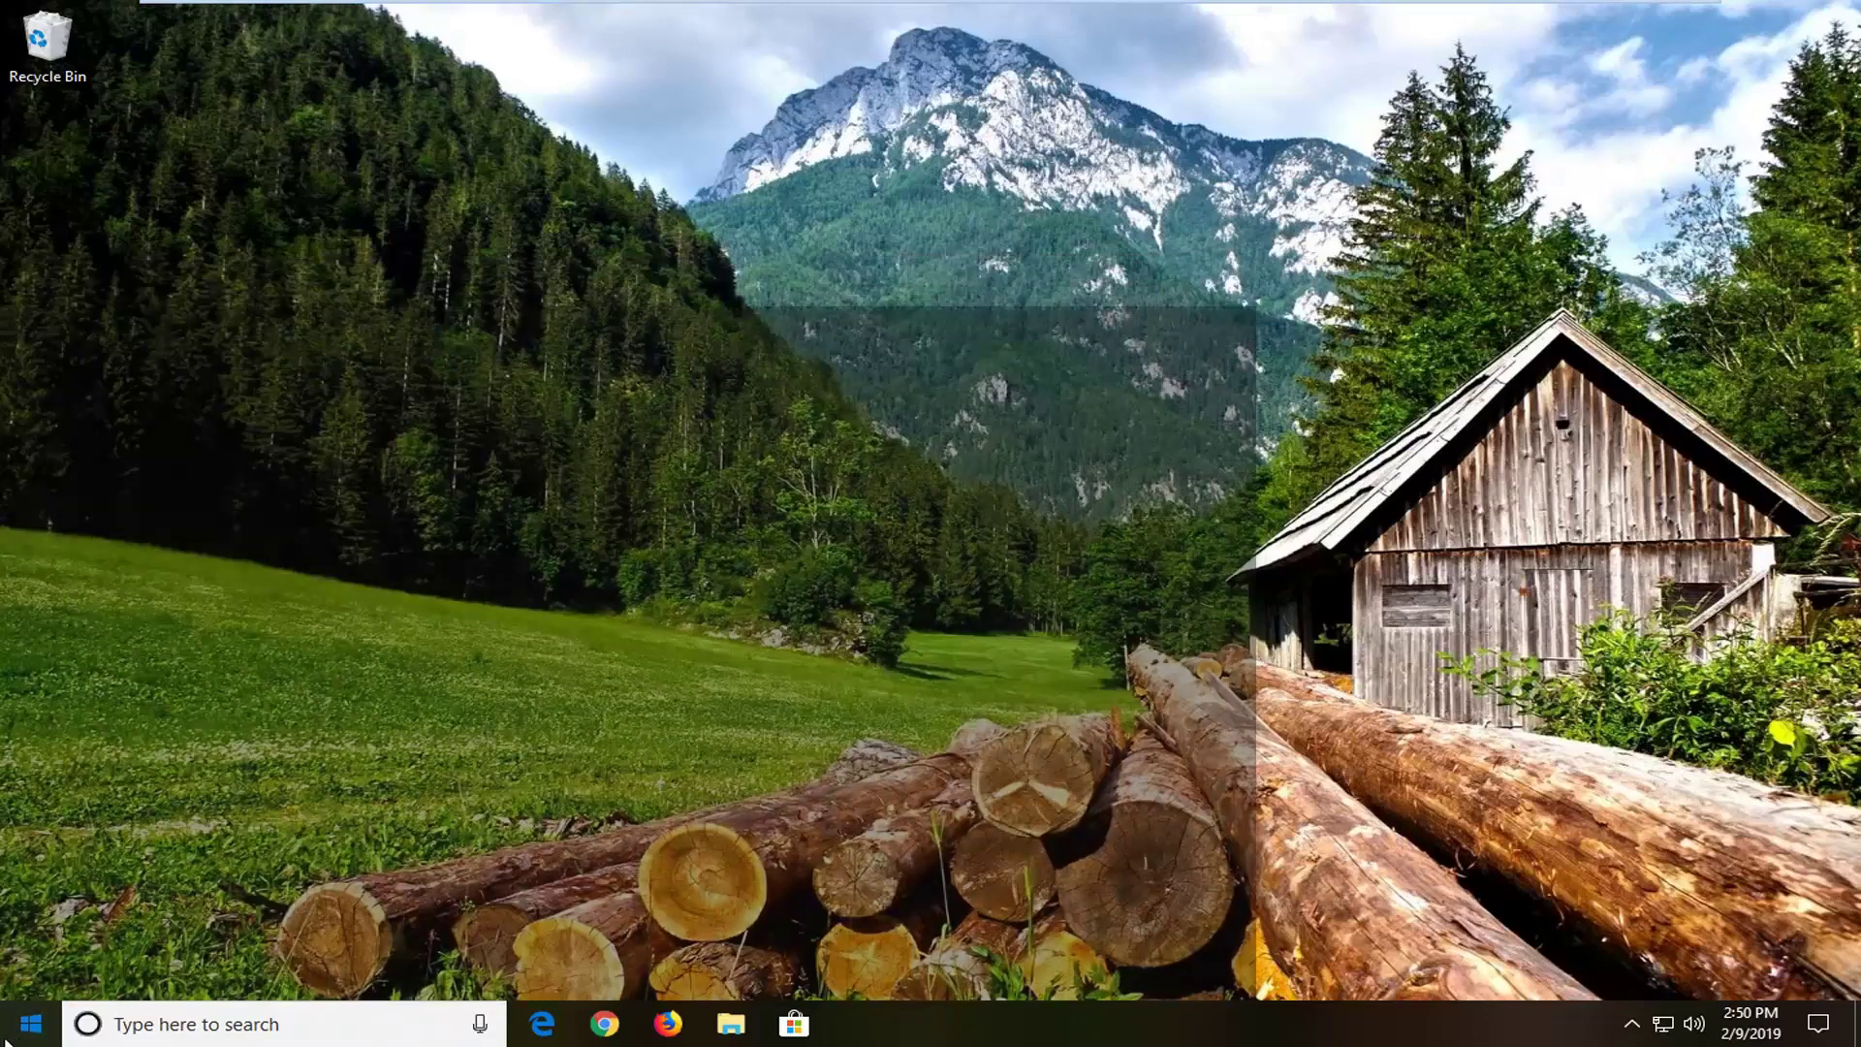
{"action": "type", "text": "regedit"}
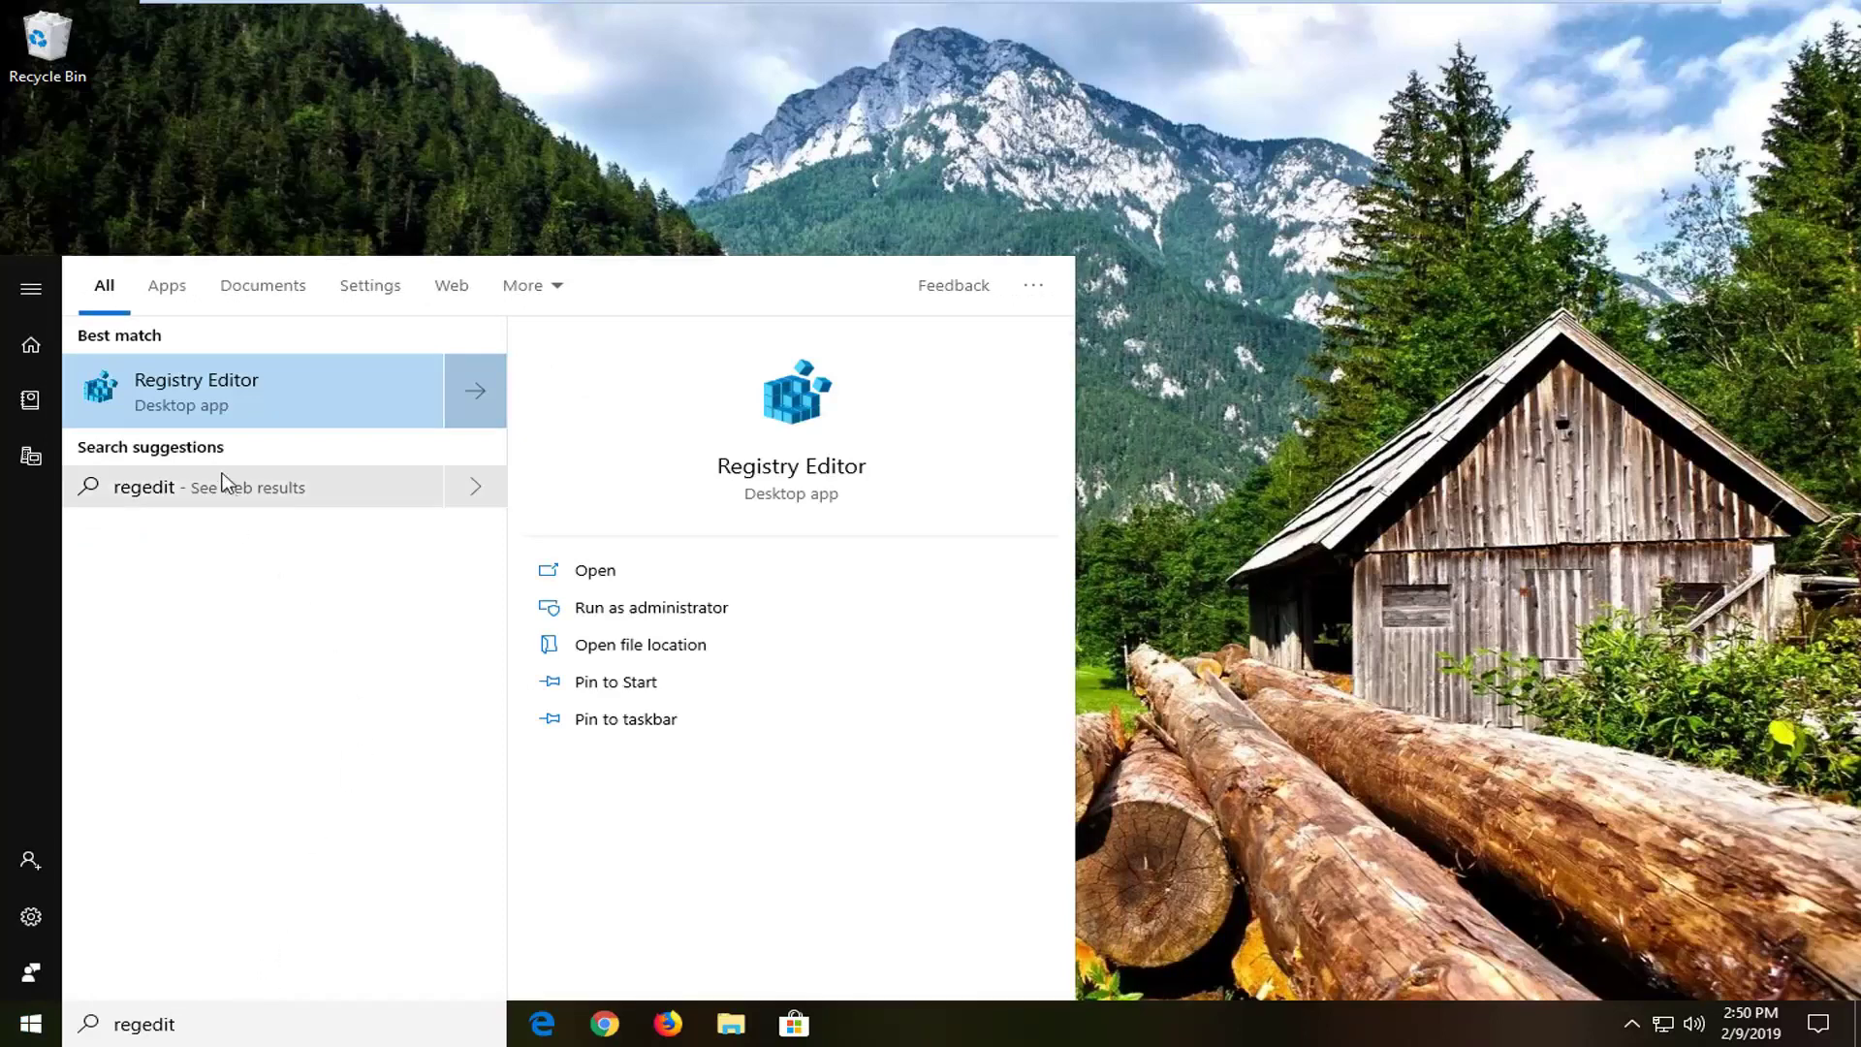
{"action": "right_click", "coordinate": [195, 397]}
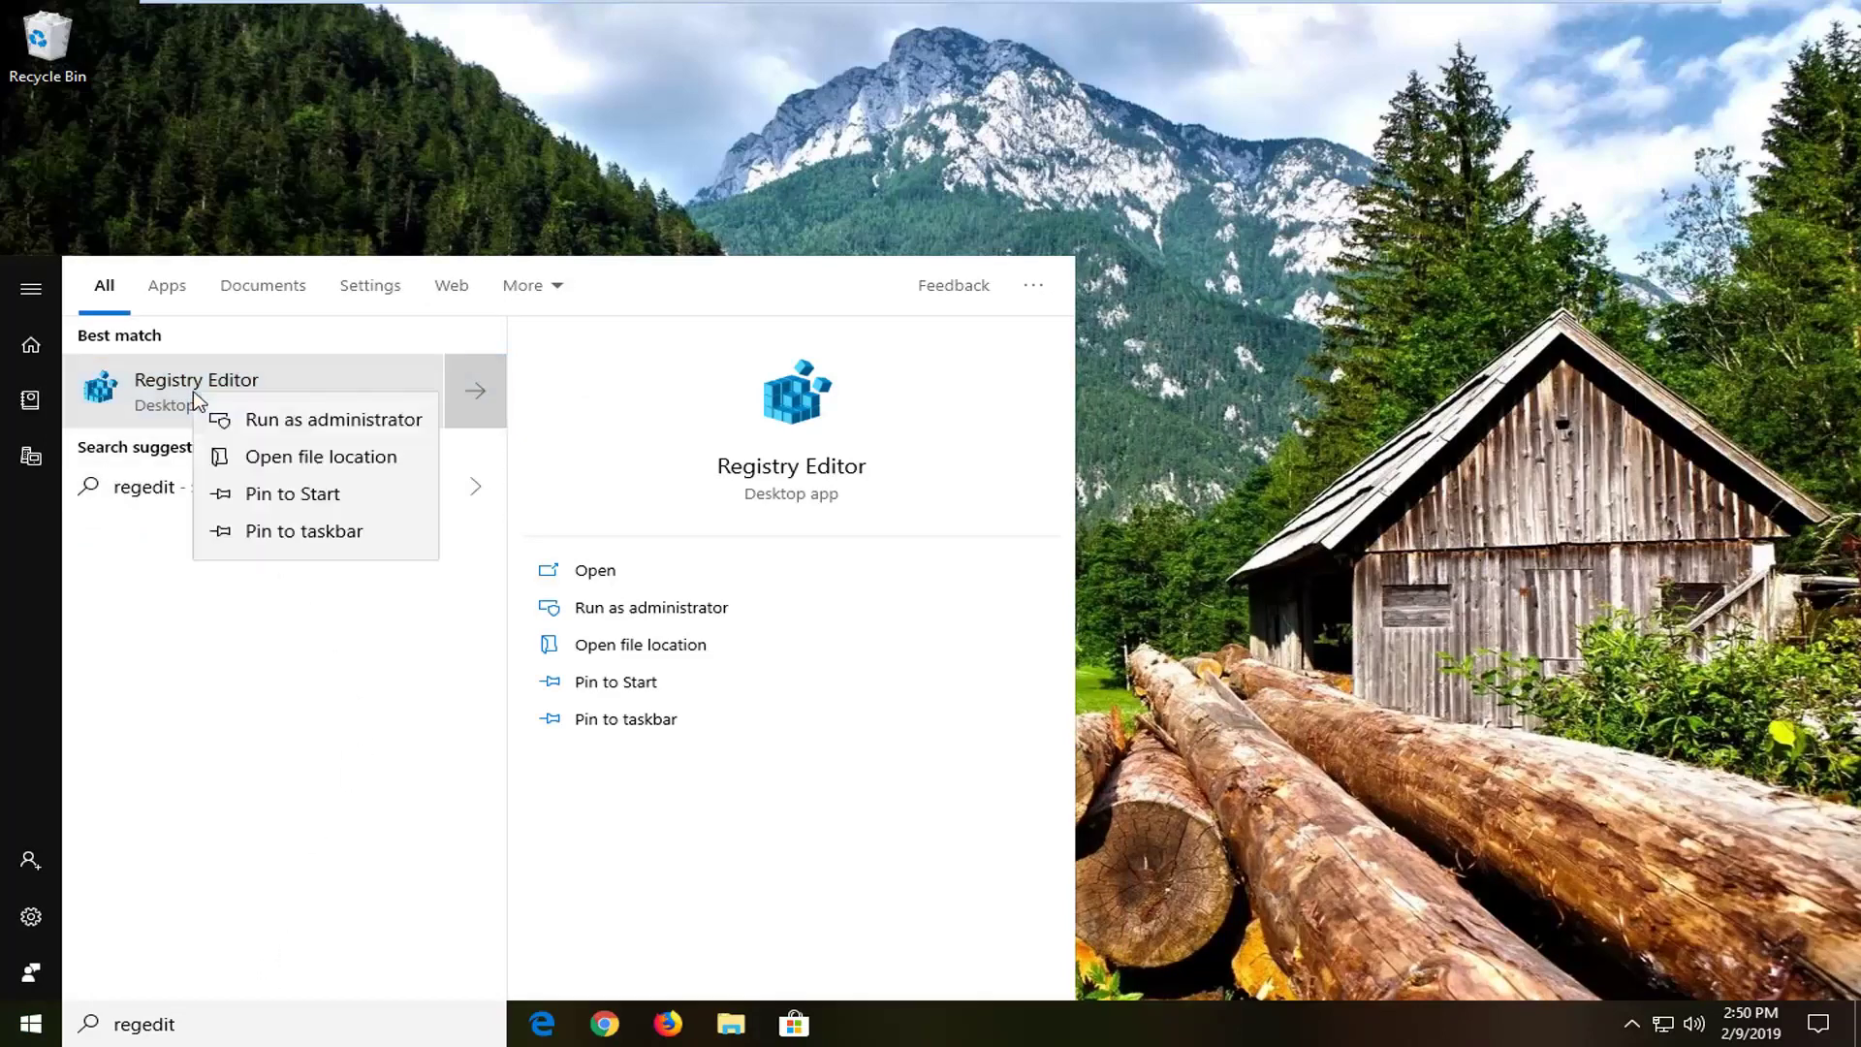
{"action": "left_click", "coordinate": [281, 427]}
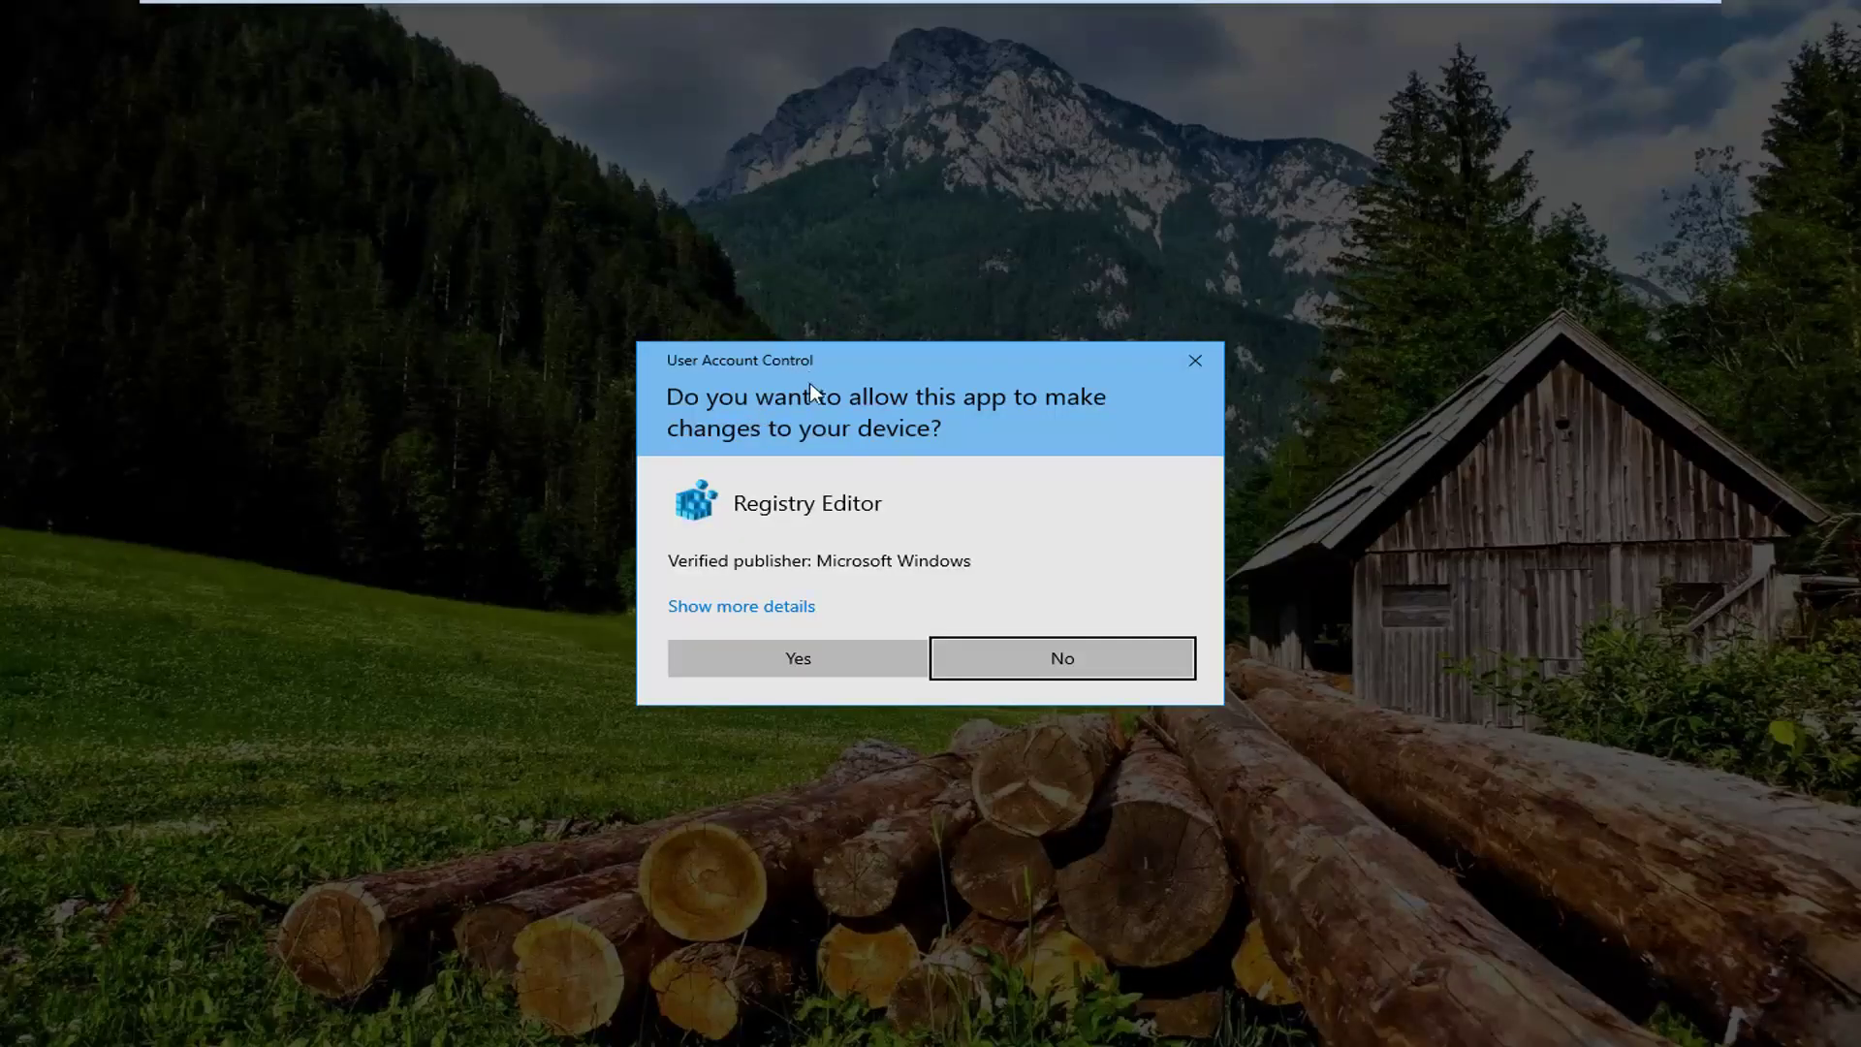
{"action": "left_click", "coordinate": [821, 665]}
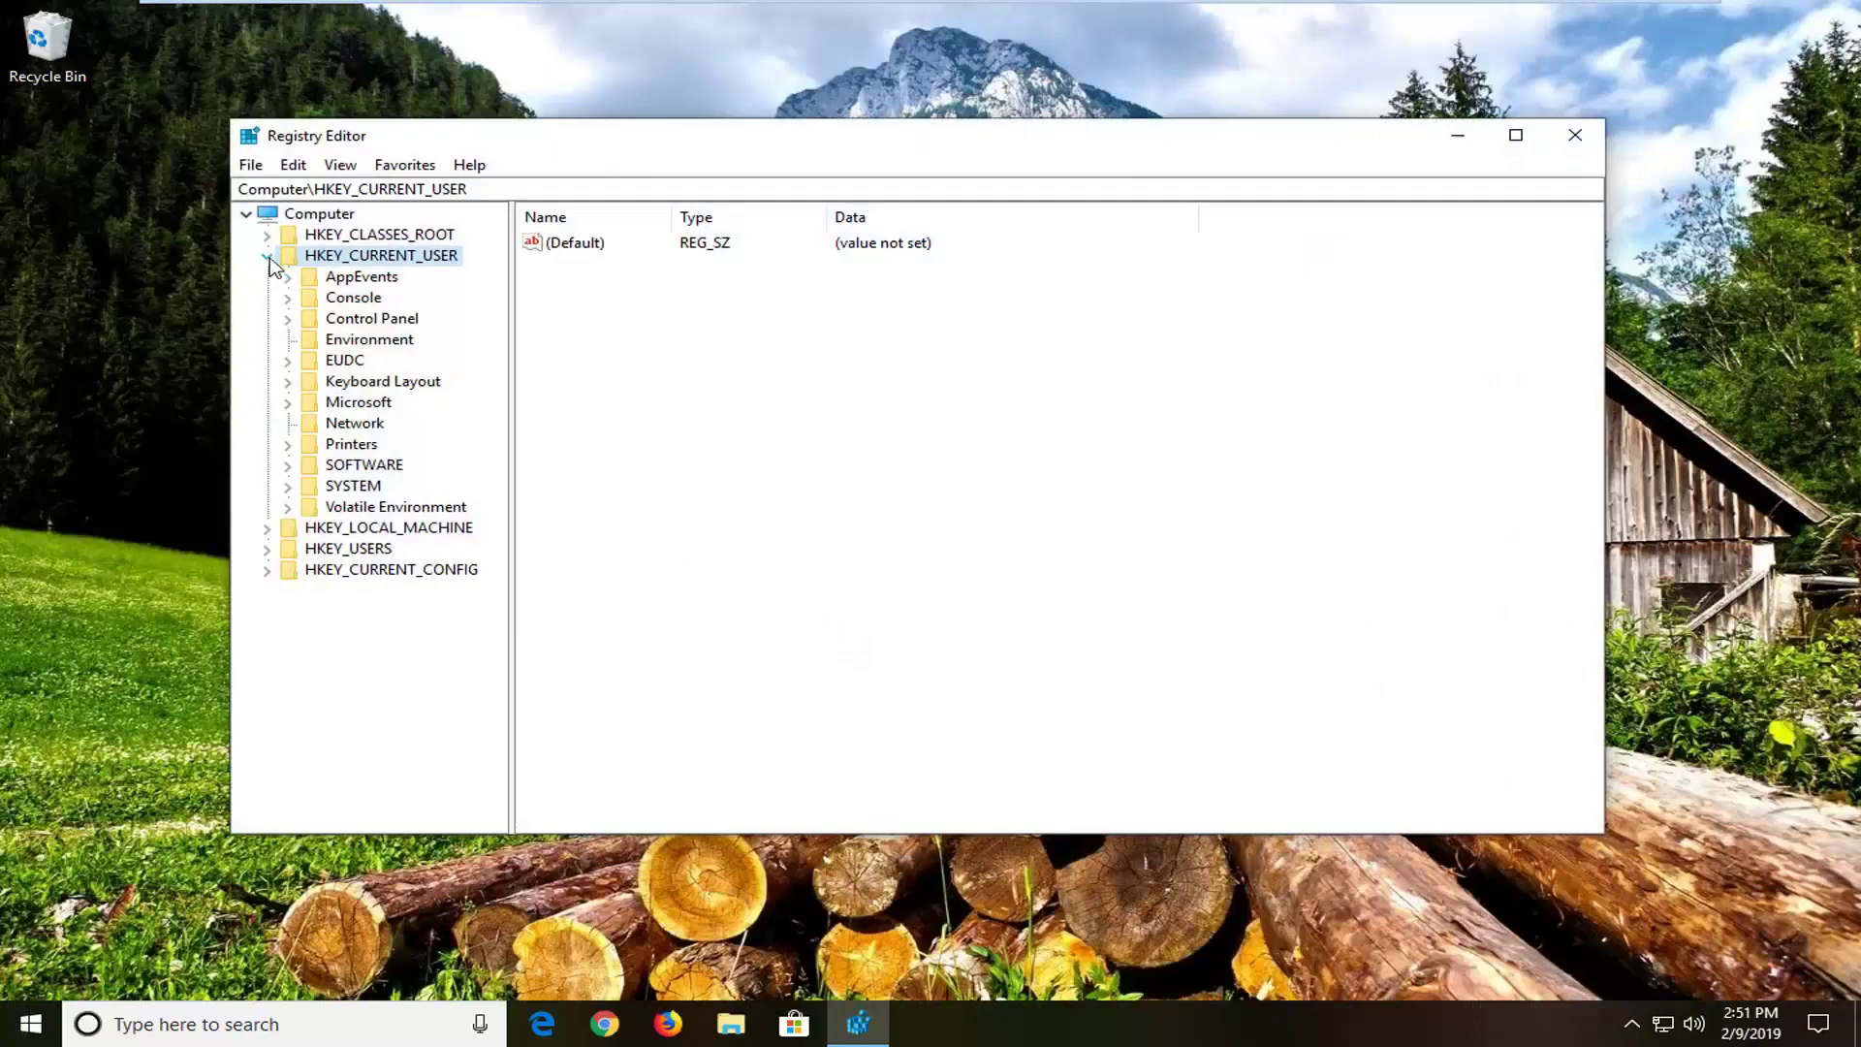
{"action": "left_click", "coordinate": [269, 257]}
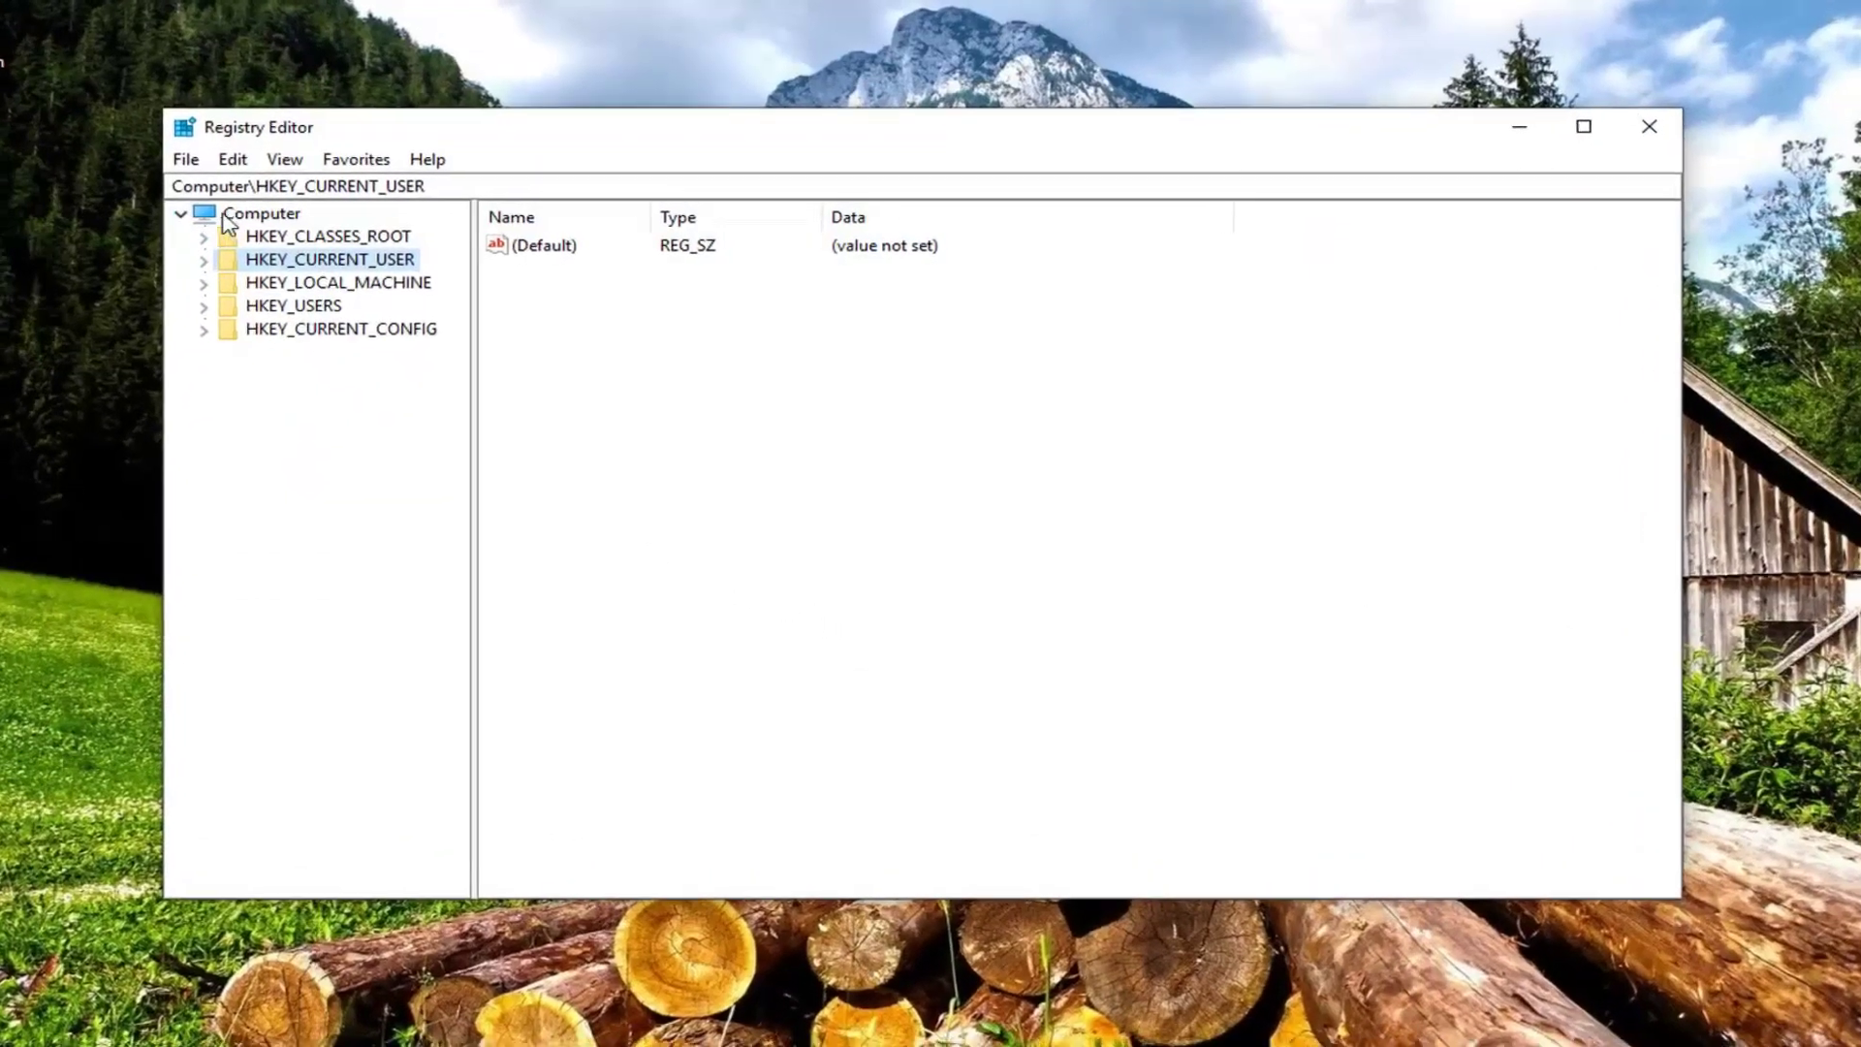
{"action": "left_click", "coordinate": [319, 214]}
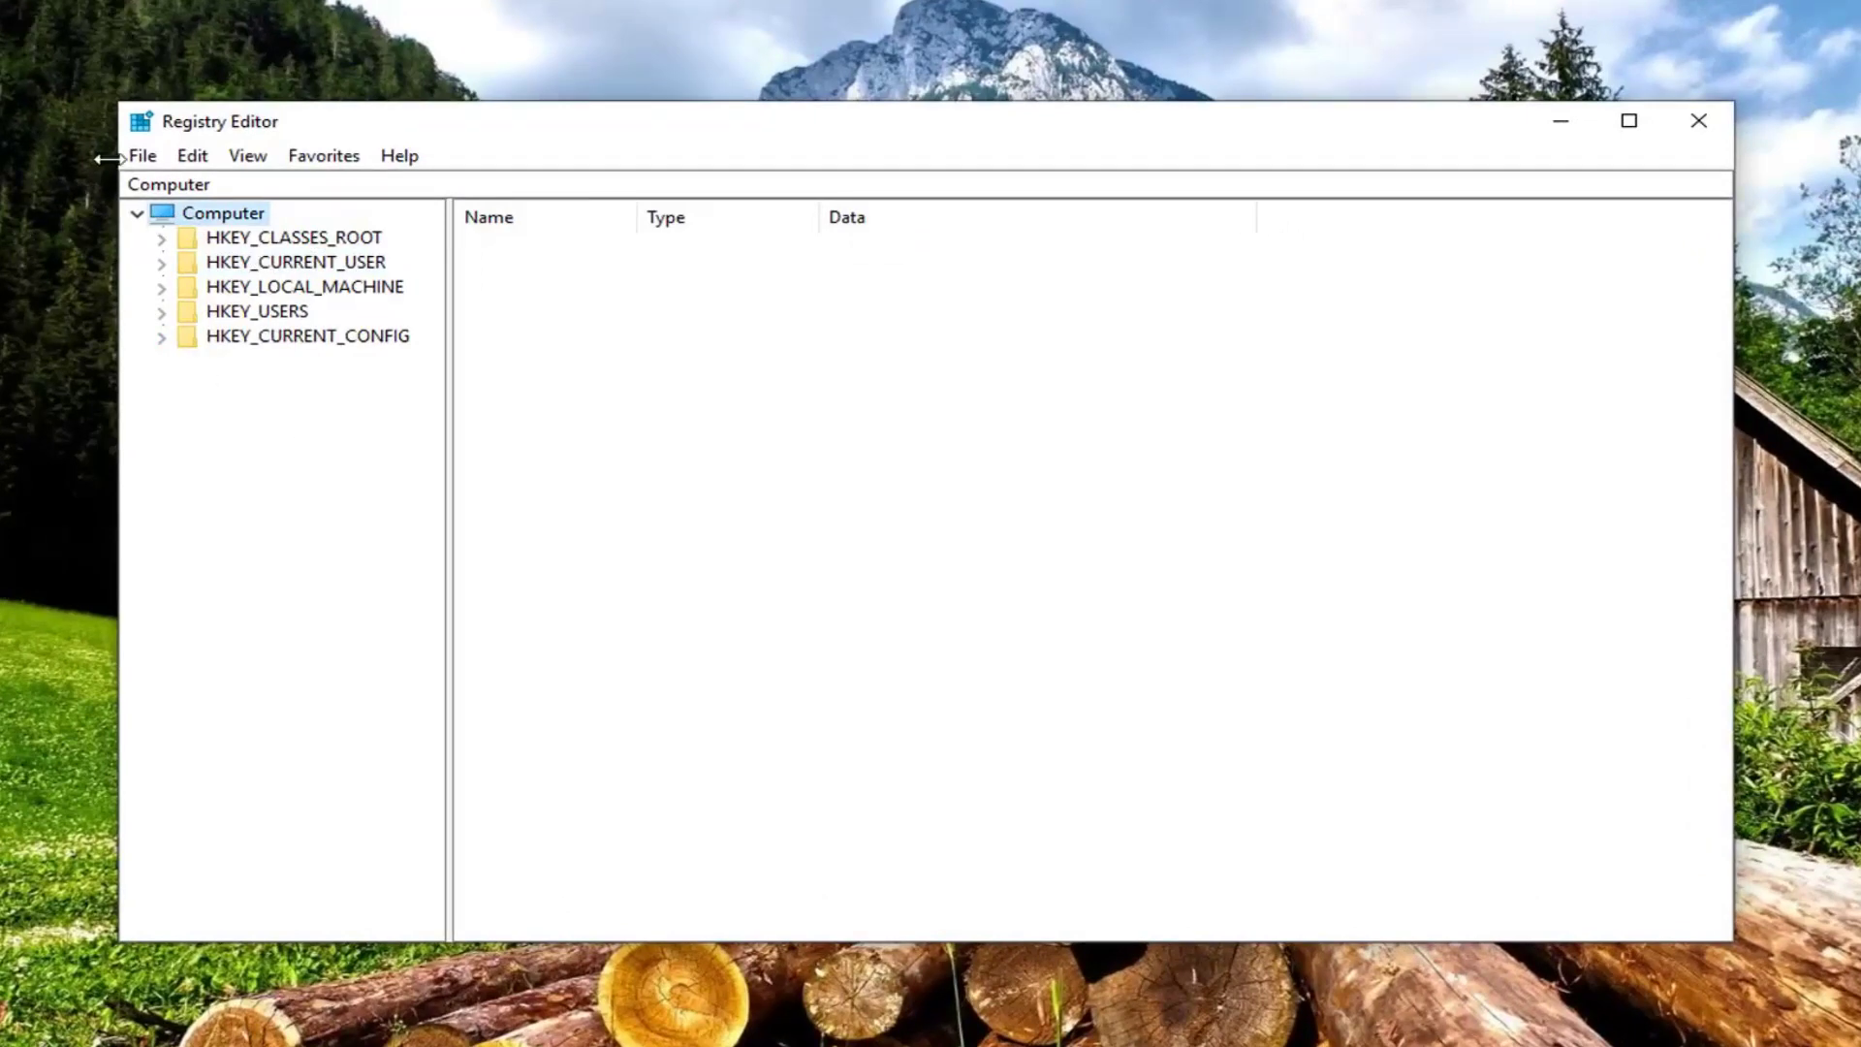
{"action": "left_click", "coordinate": [143, 157]}
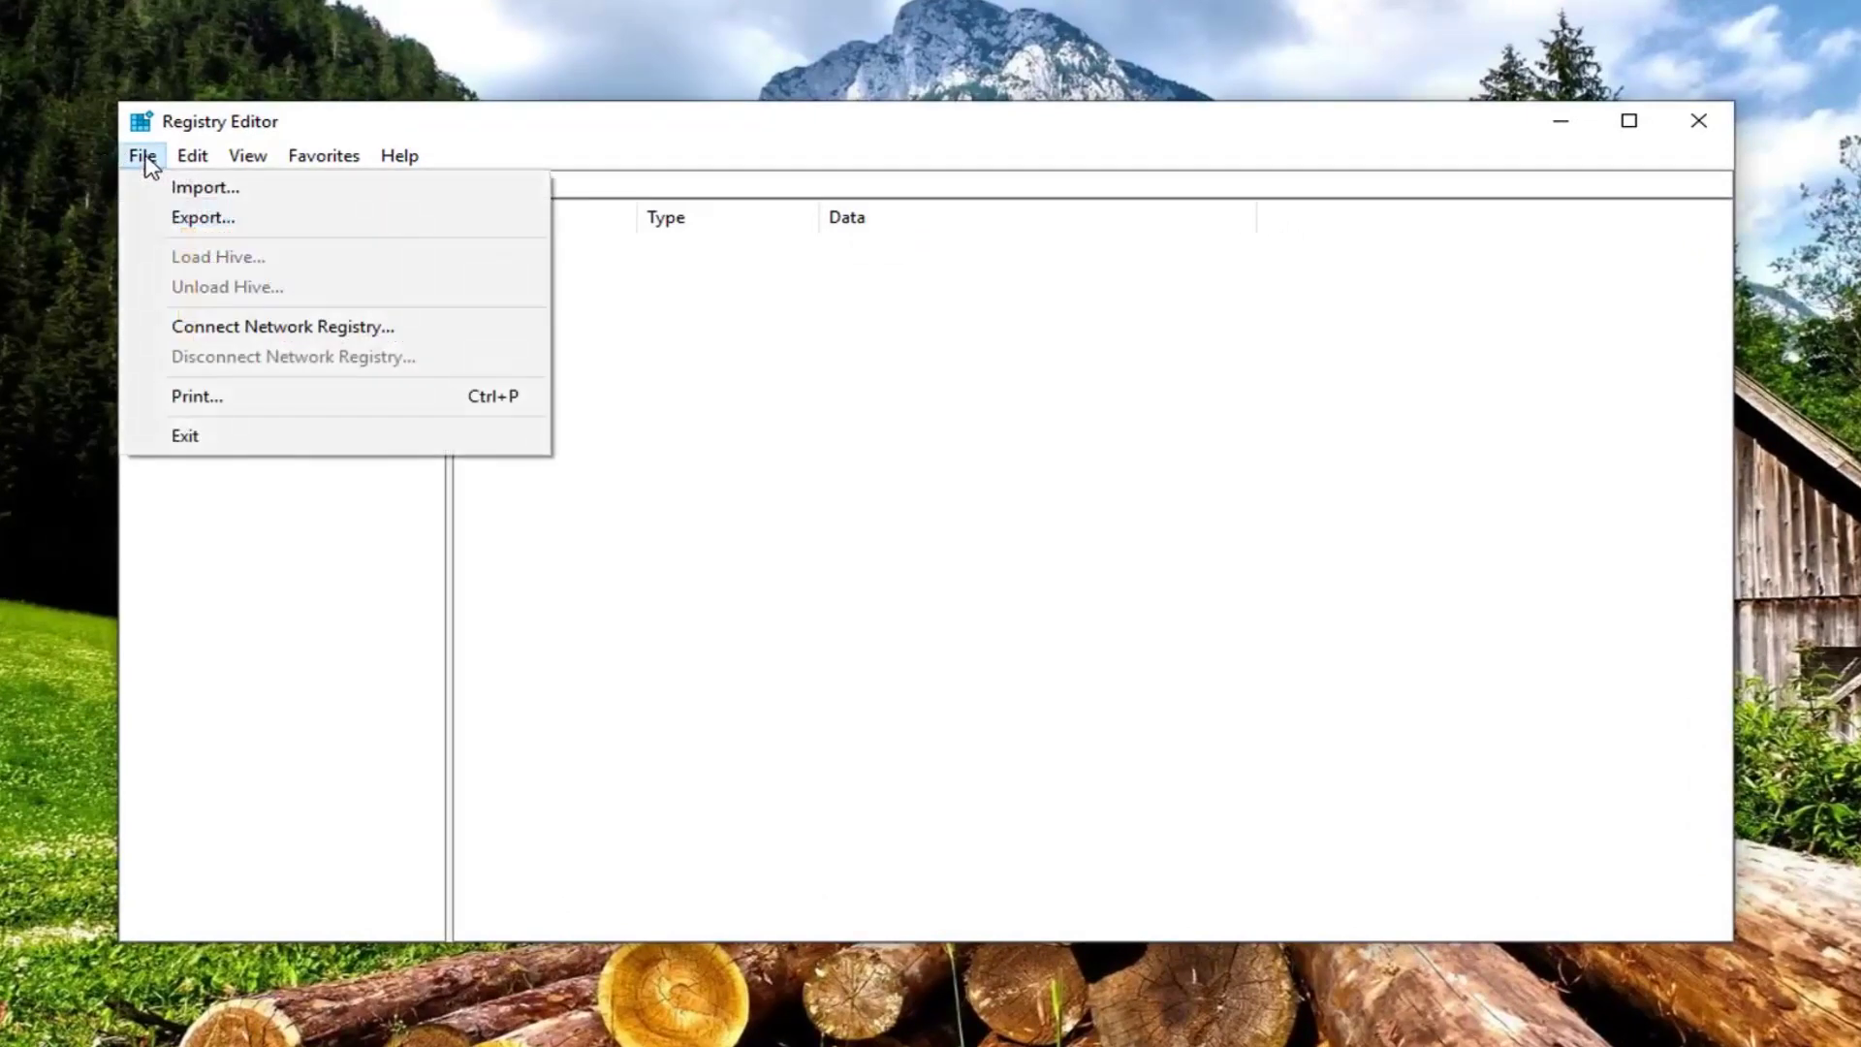
{"action": "left_click", "coordinate": [184, 220]}
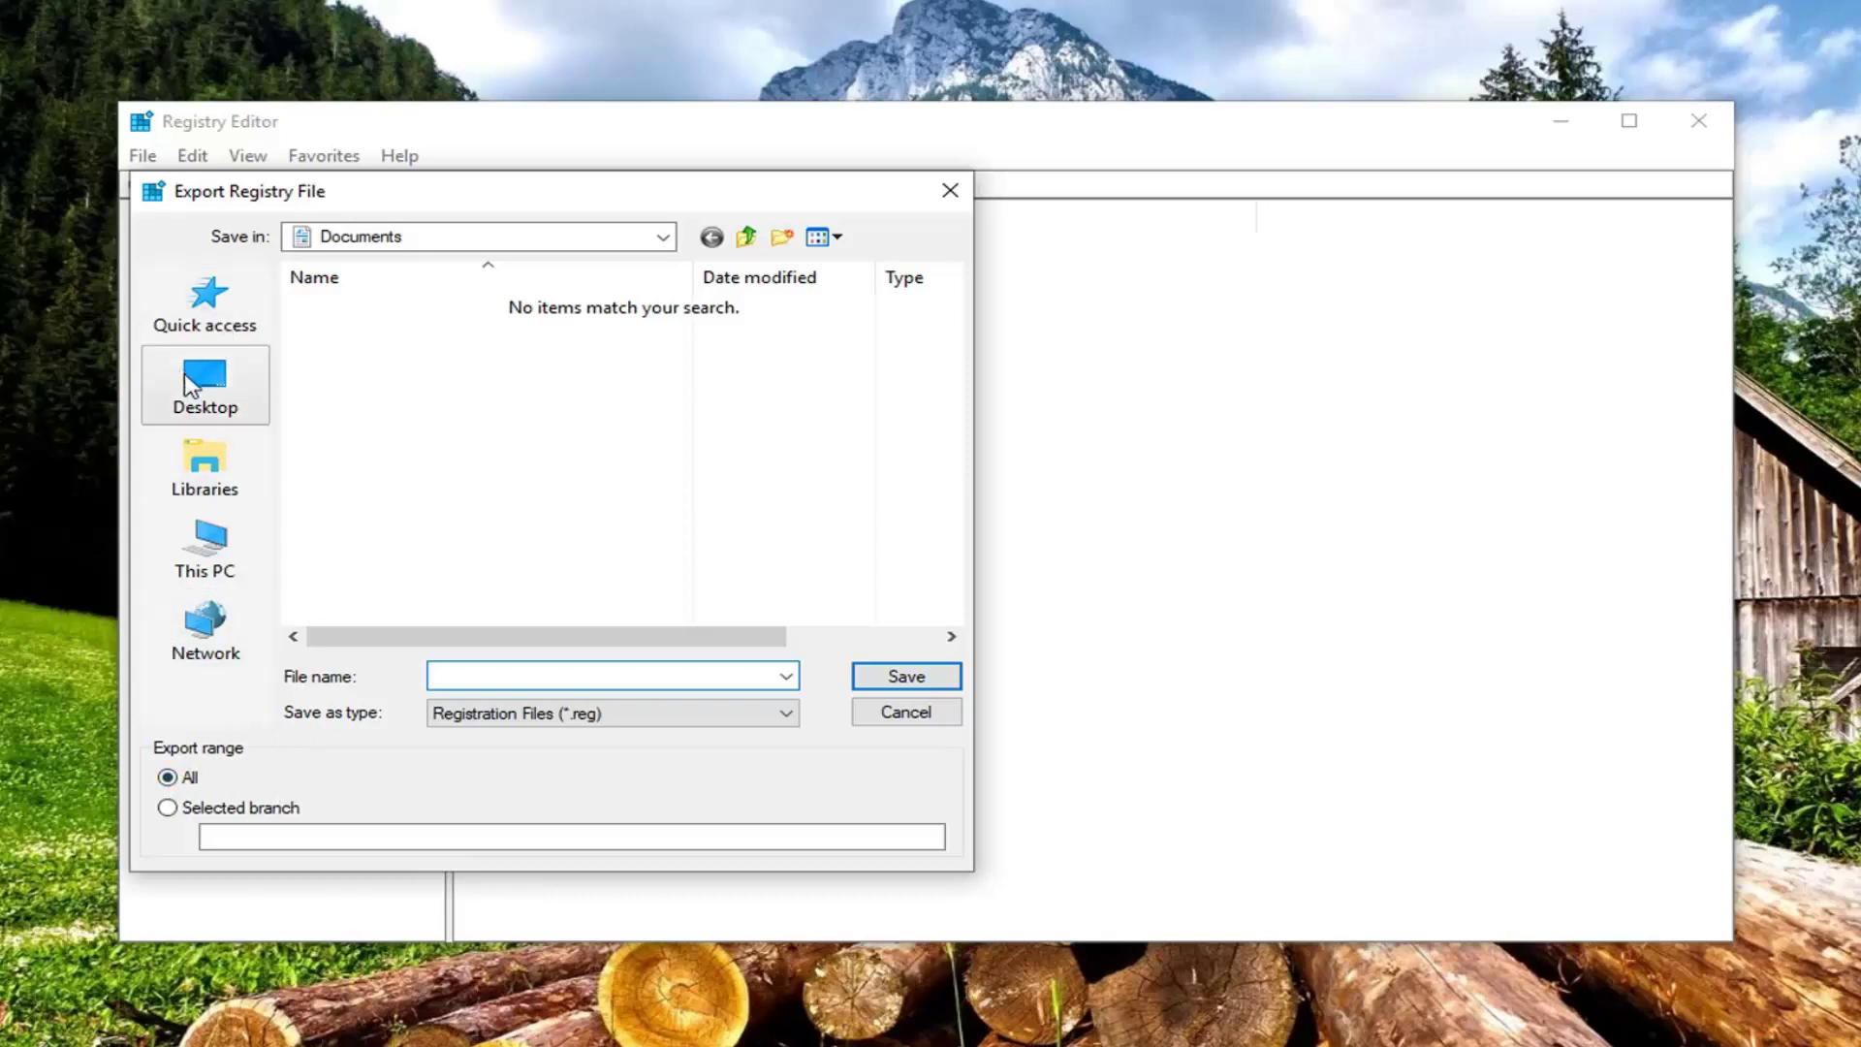
{"action": "left_click", "coordinate": [907, 714]}
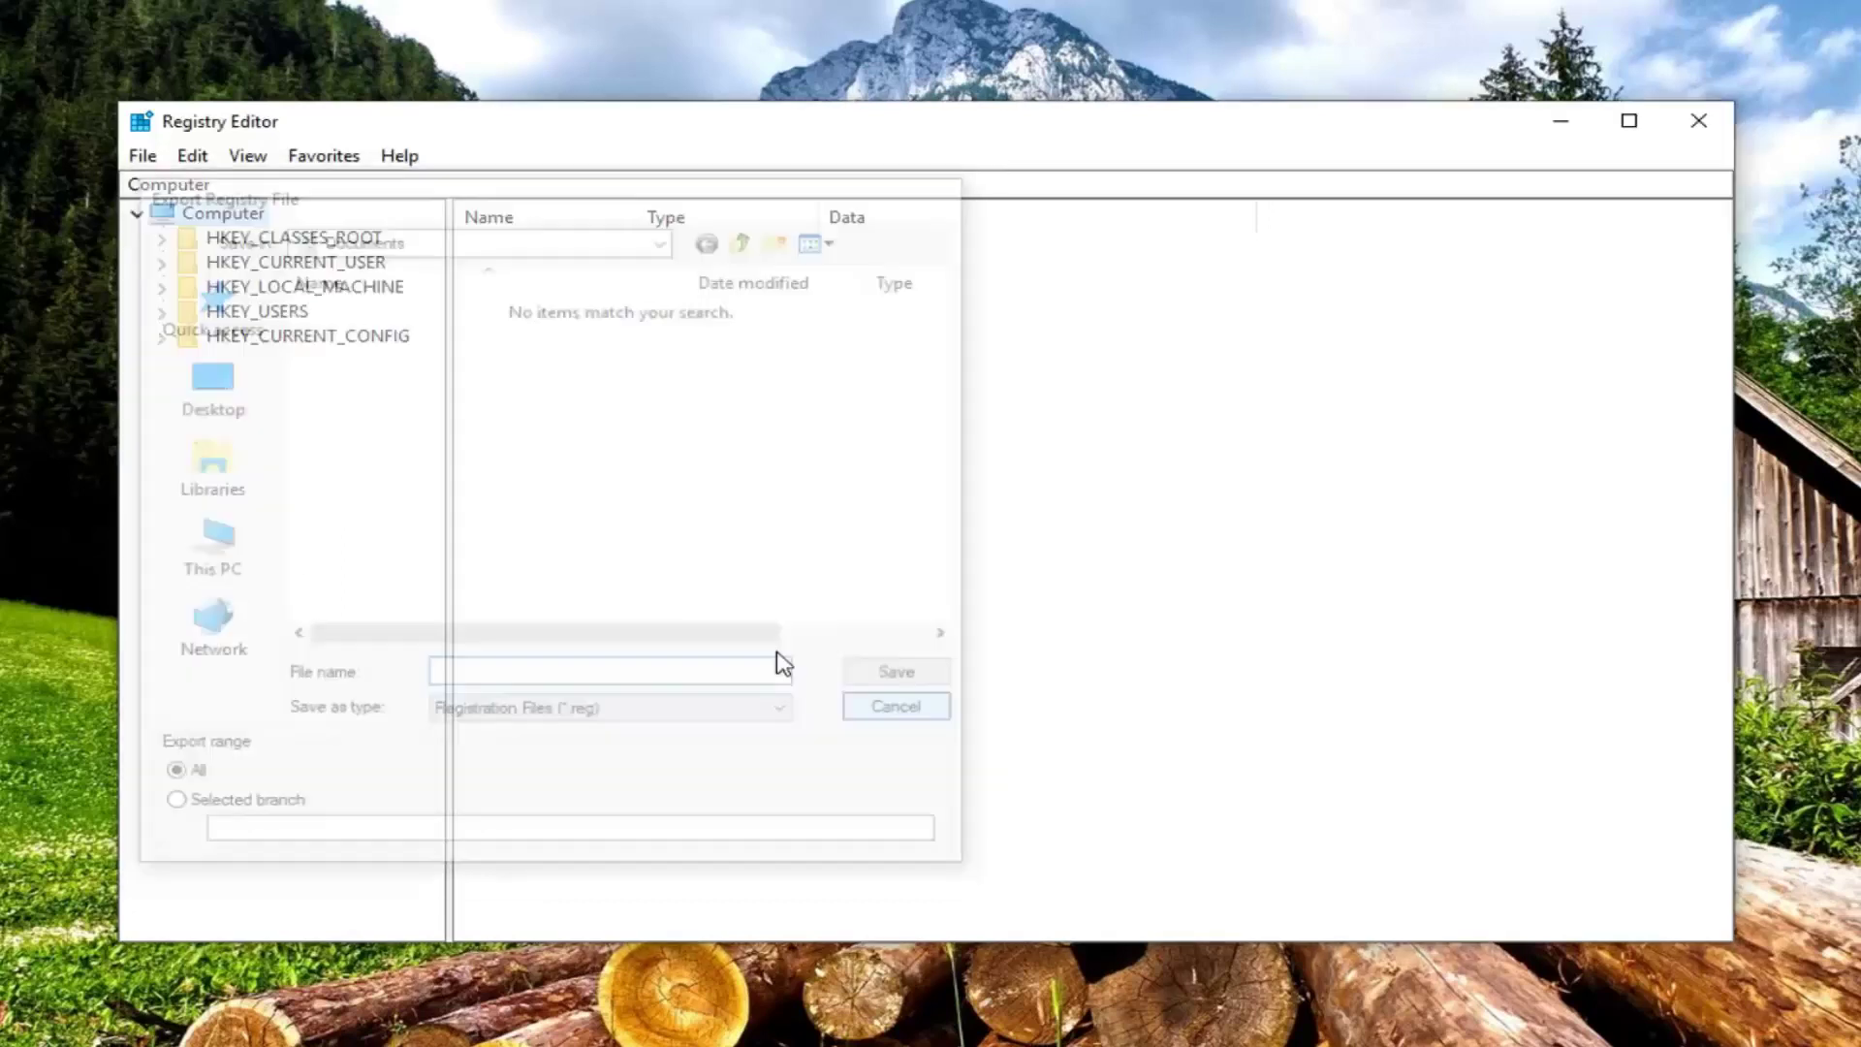
{"action": "left_click", "coordinate": [143, 156]}
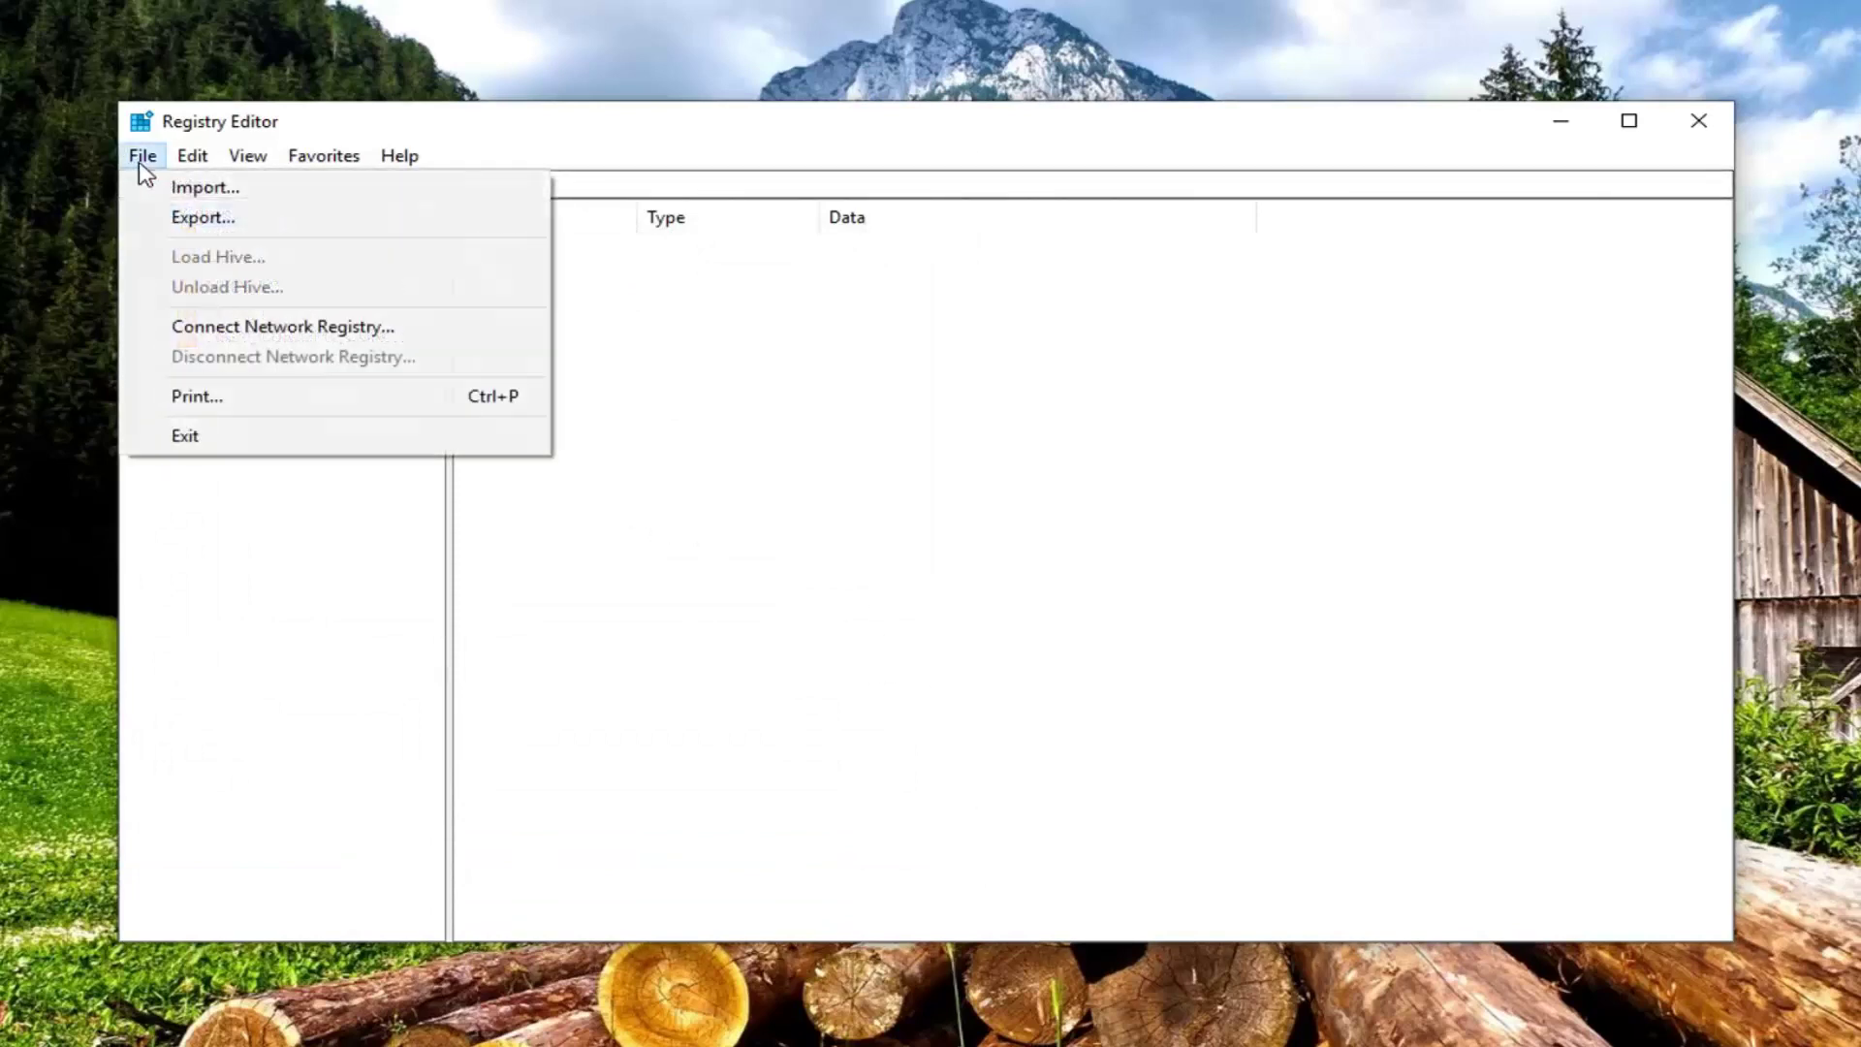
{"action": "left_click", "coordinate": [171, 189]}
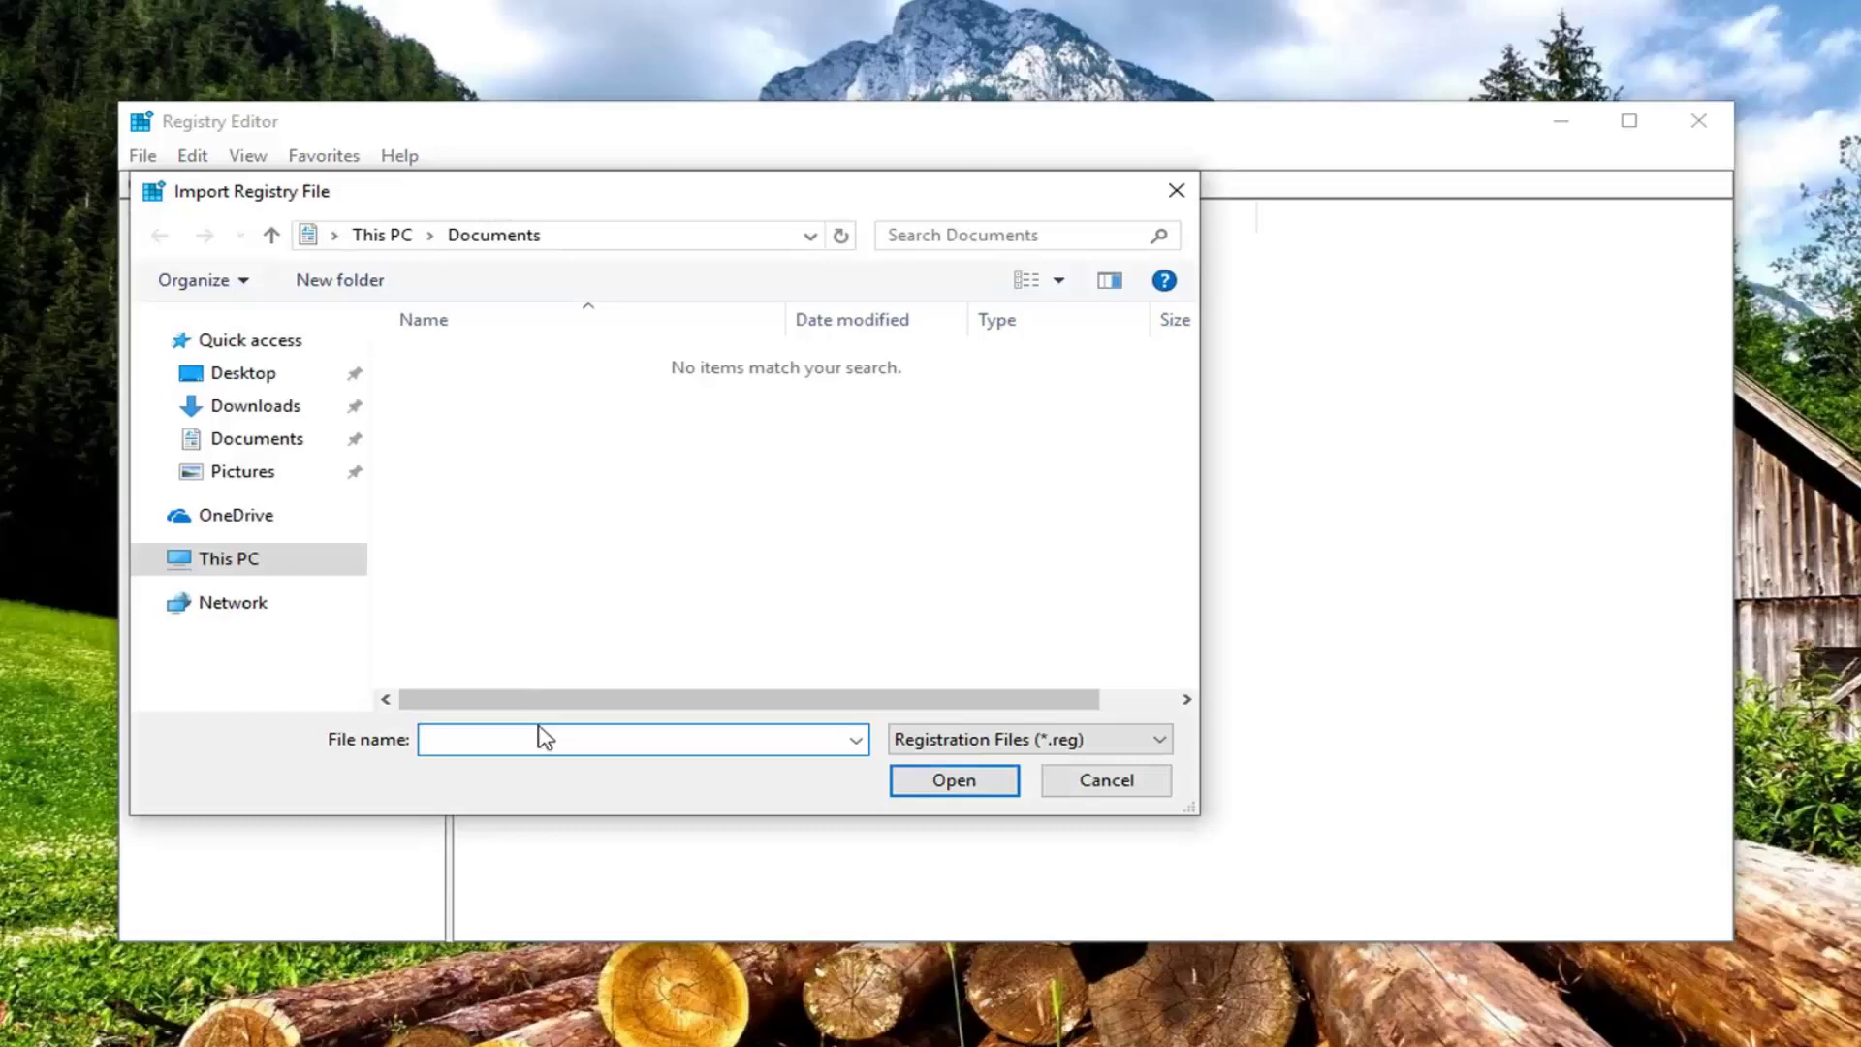
{"action": "left_click", "coordinate": [1078, 781]}
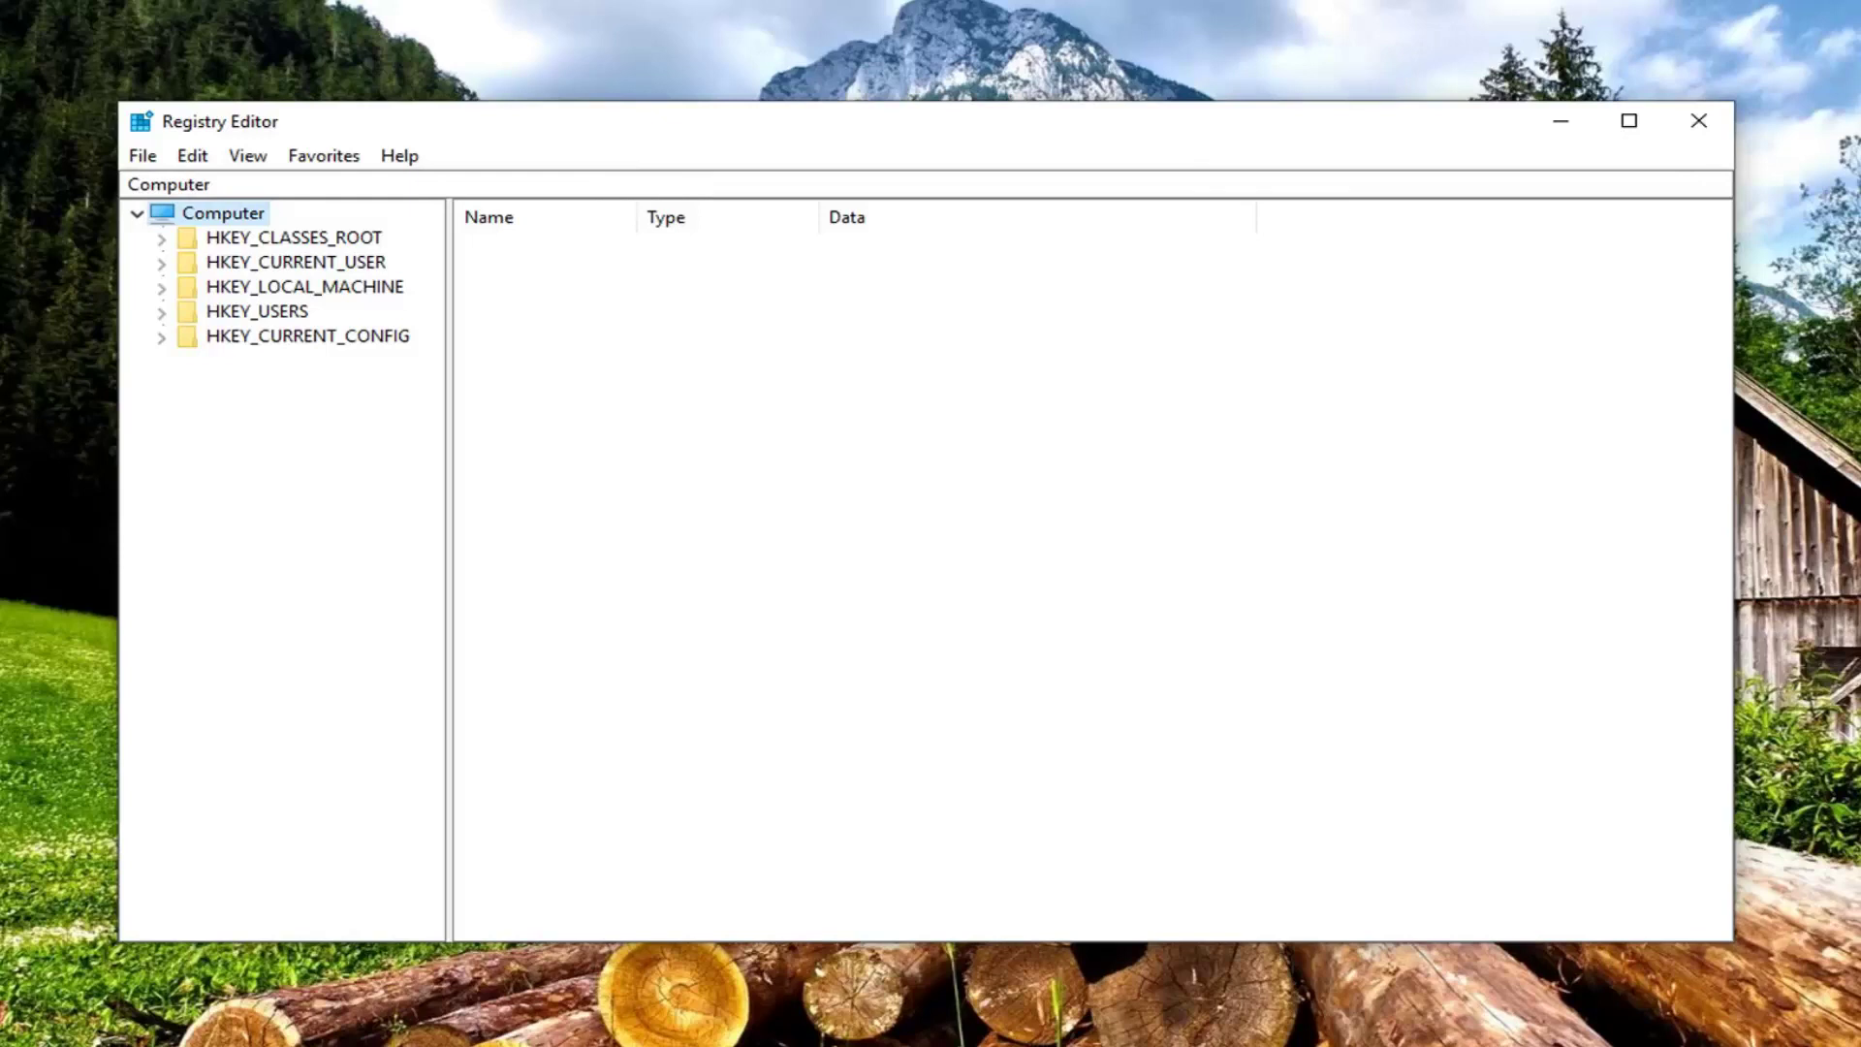
Navigate HKEY_CURRENT_USER to the CurrentVersion\Policies\Explorer key via a pasted path.
{"action": "left_click", "coordinate": [306, 293]}
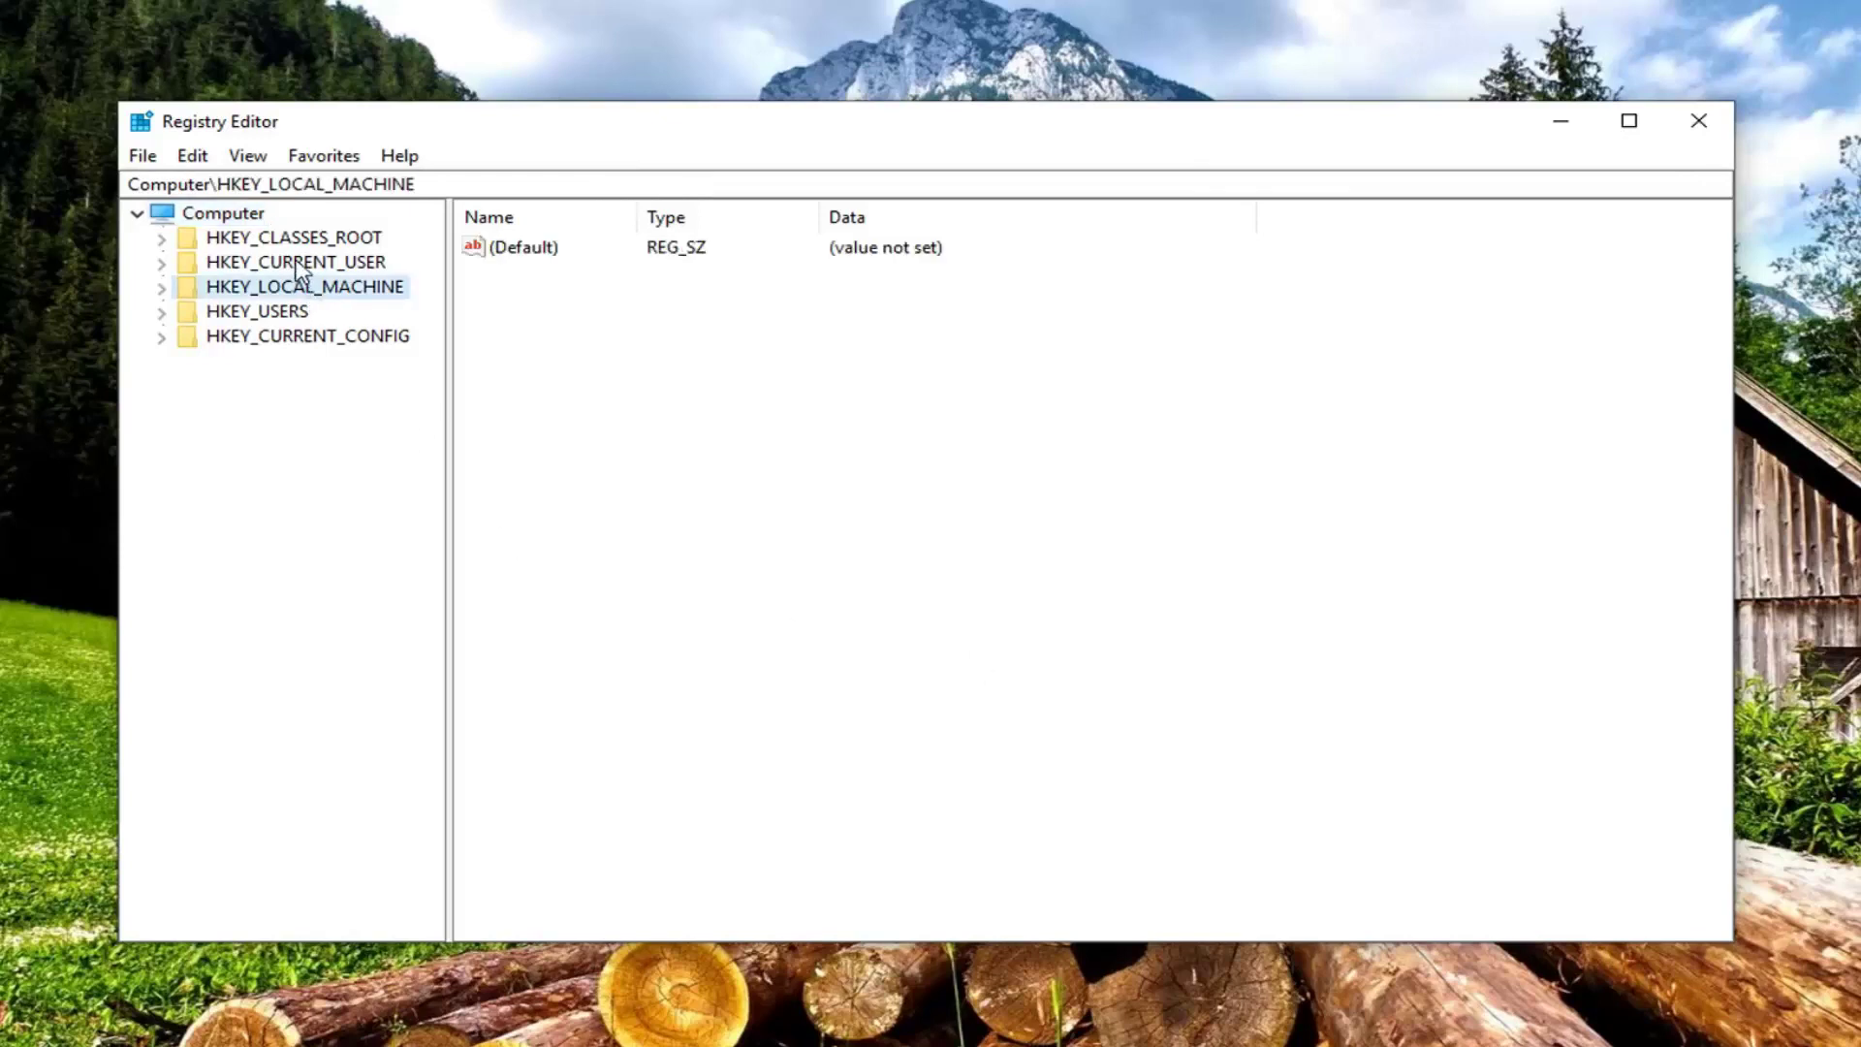
{"action": "left_click", "coordinate": [297, 265]}
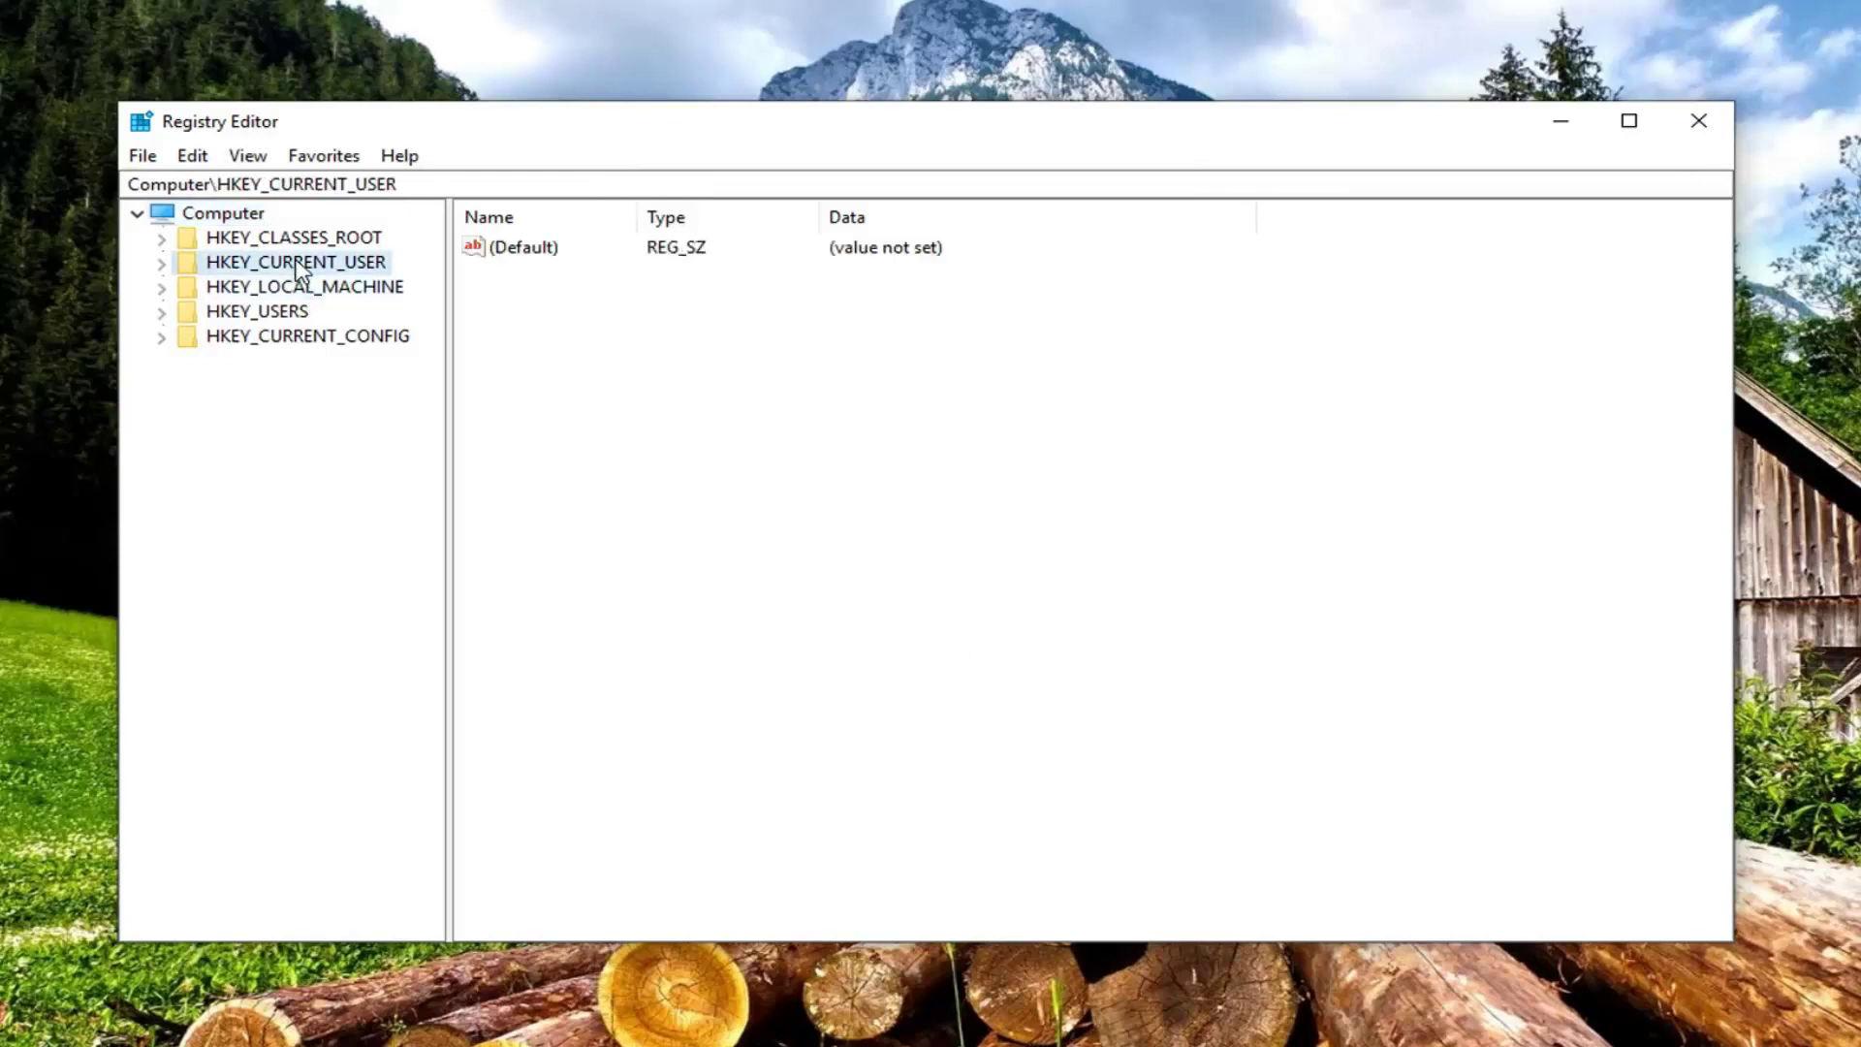
{"action": "left_click", "coordinate": [161, 263]}
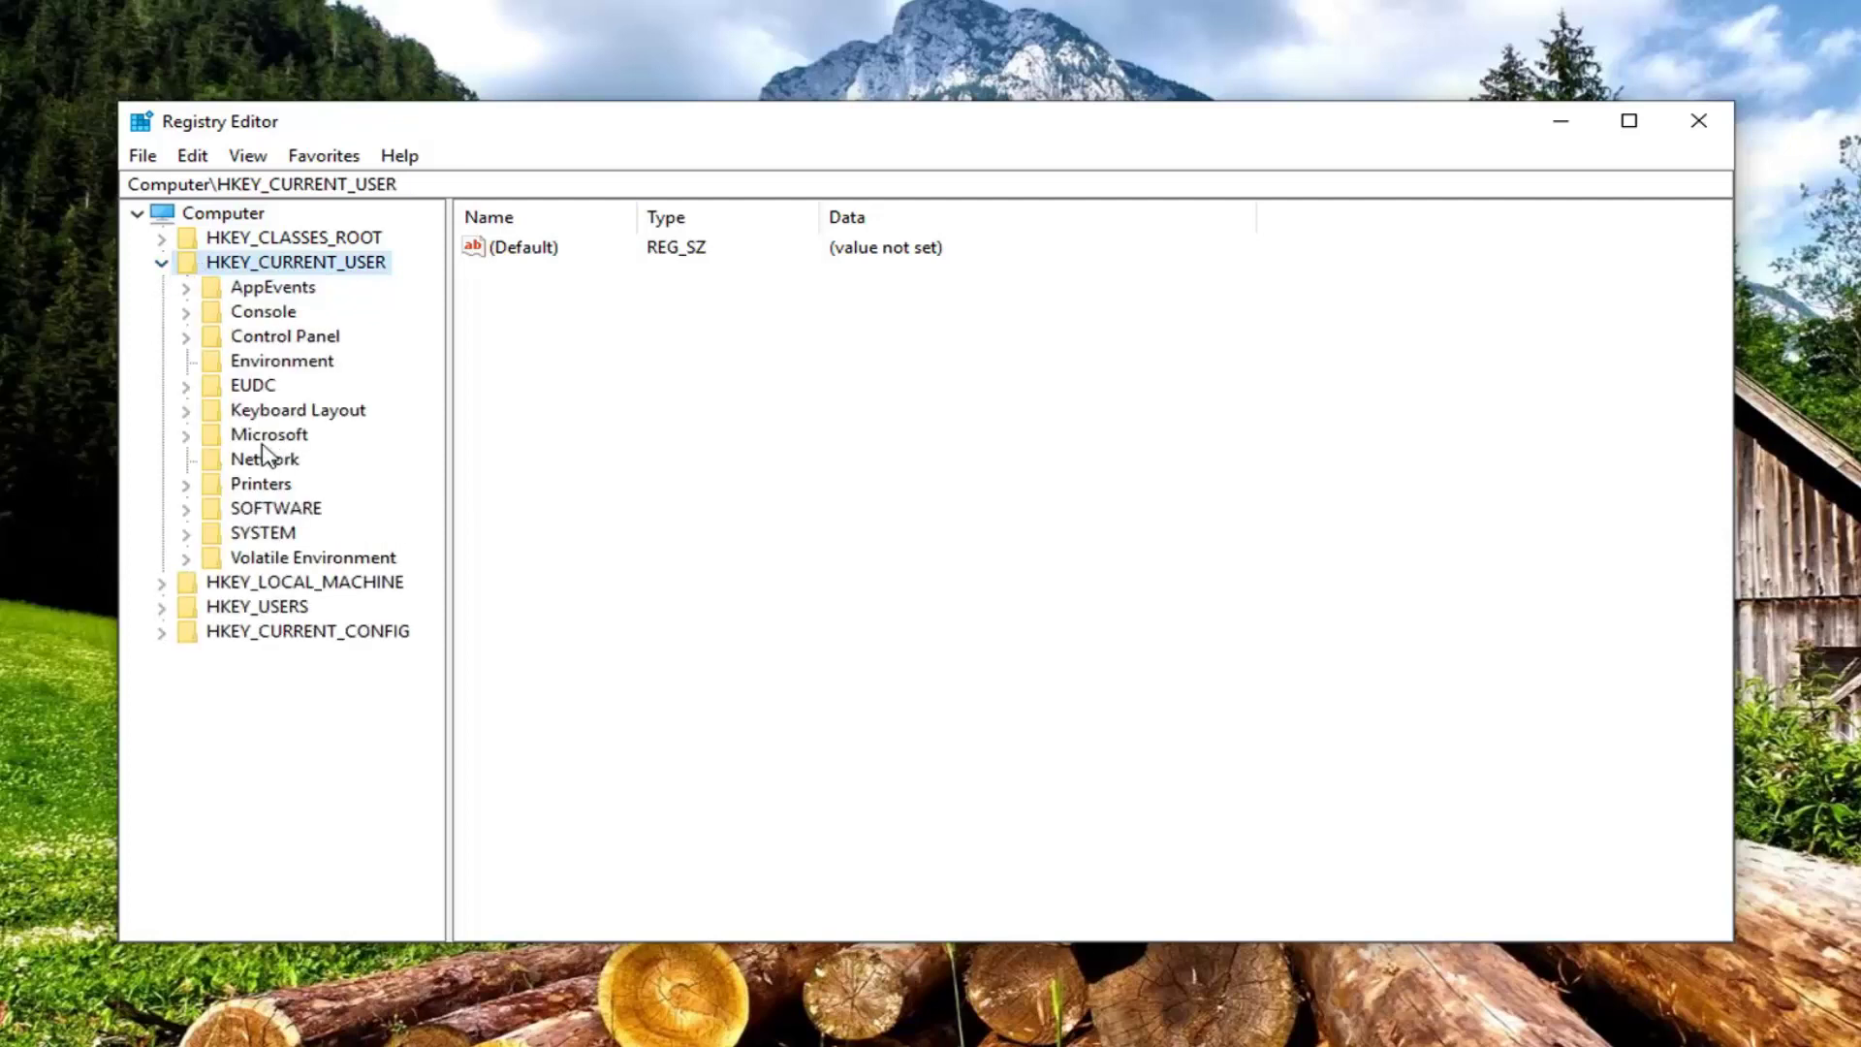
{"action": "left_click", "coordinate": [204, 513]}
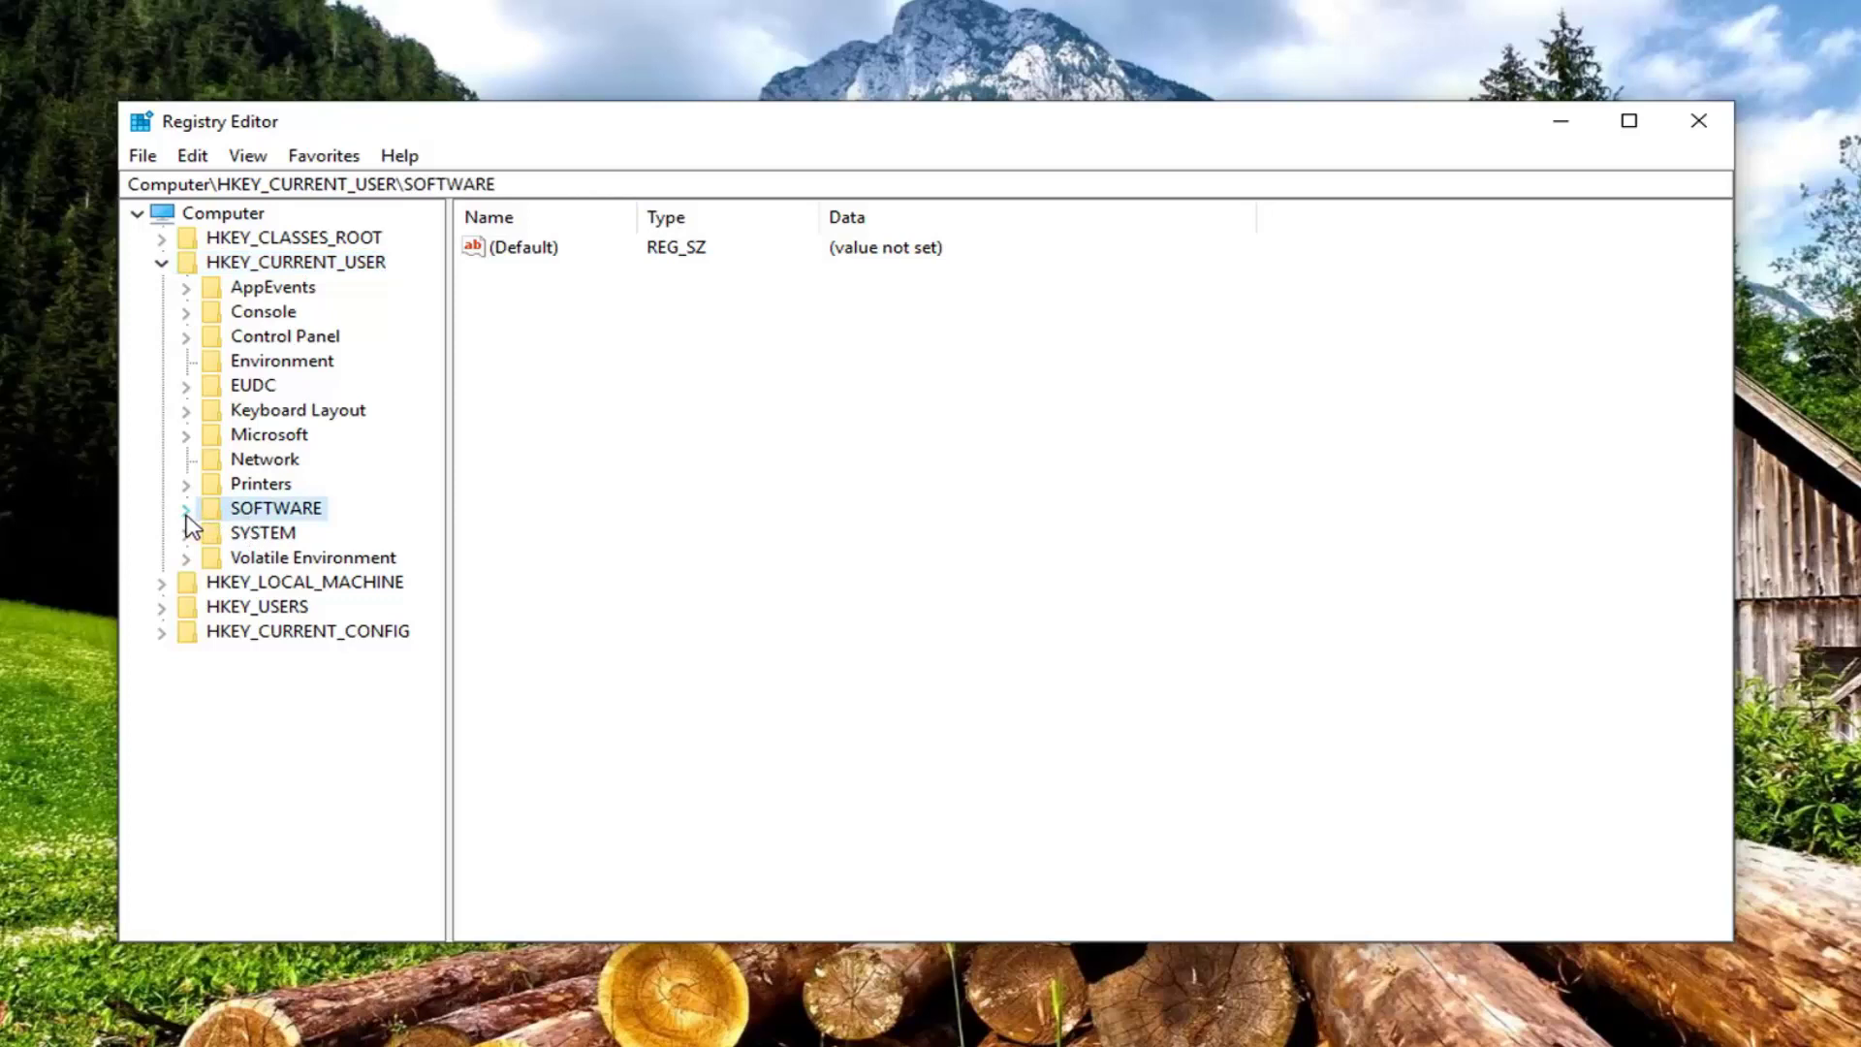
{"action": "left_click", "coordinate": [186, 510]}
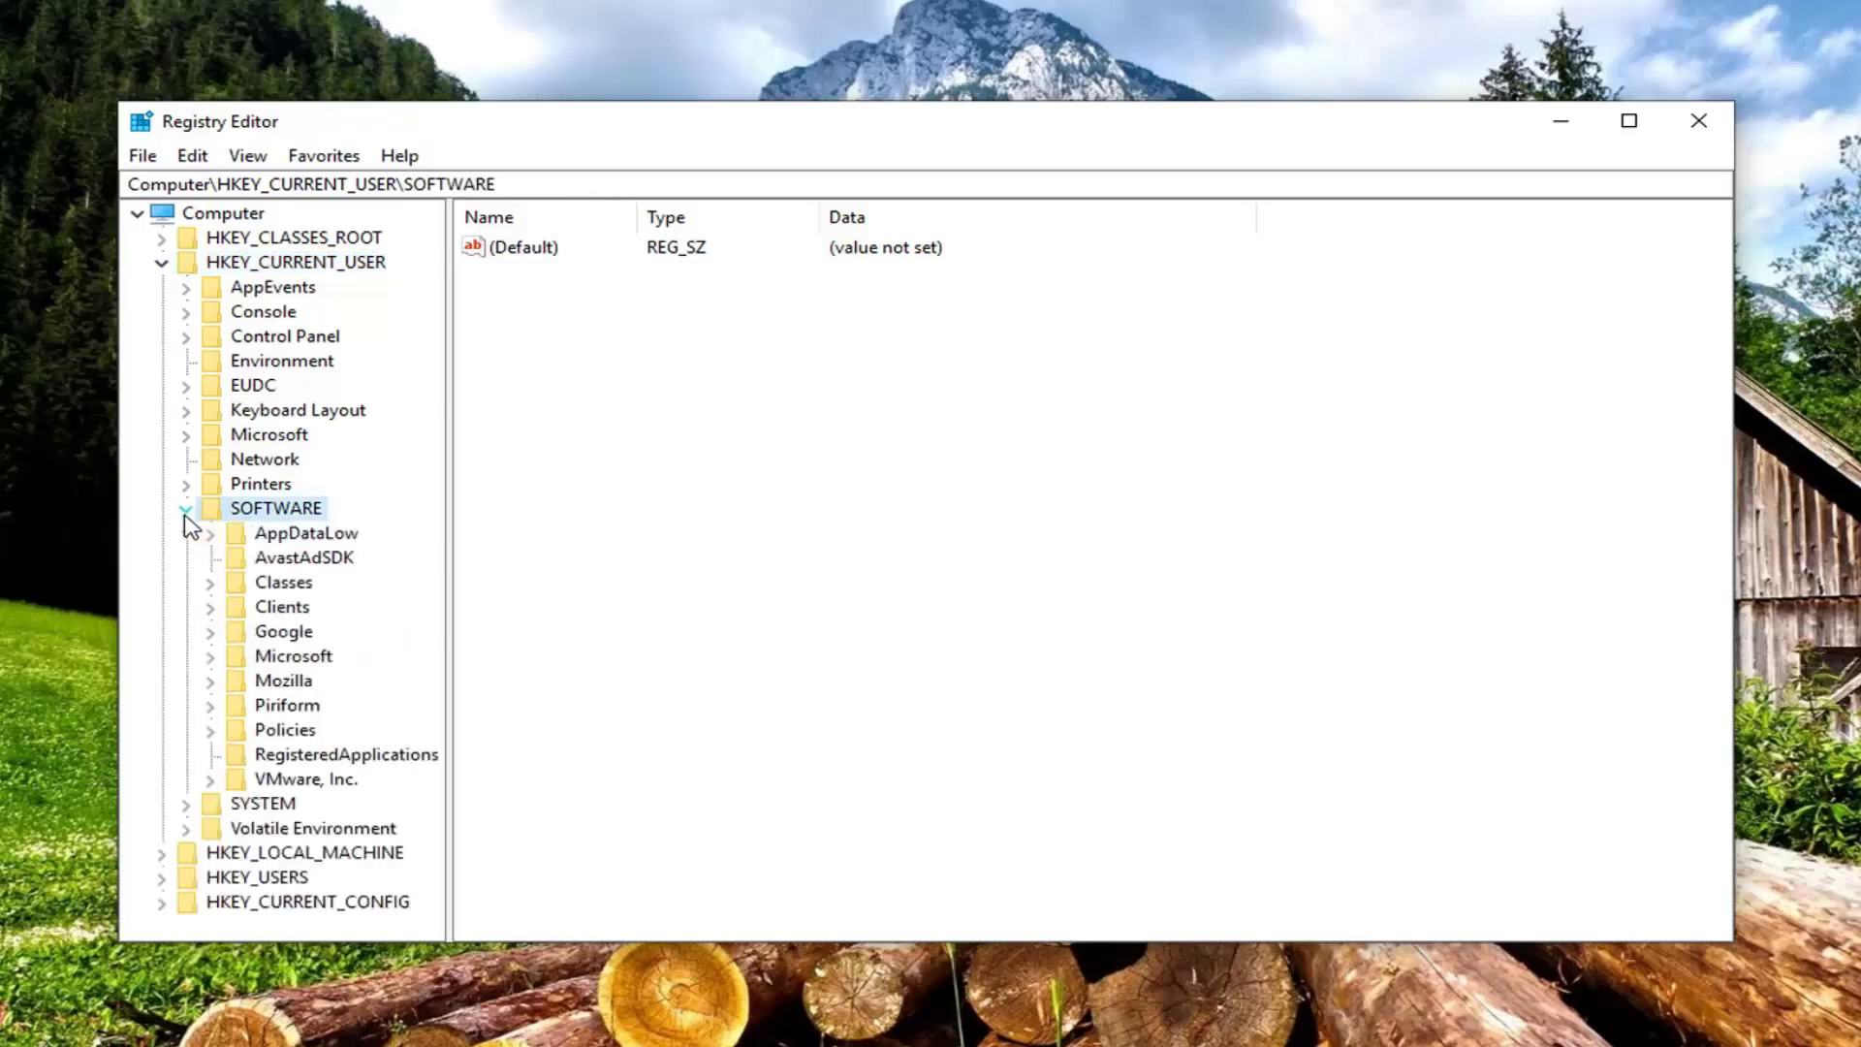
{"action": "left_click", "coordinate": [264, 659]}
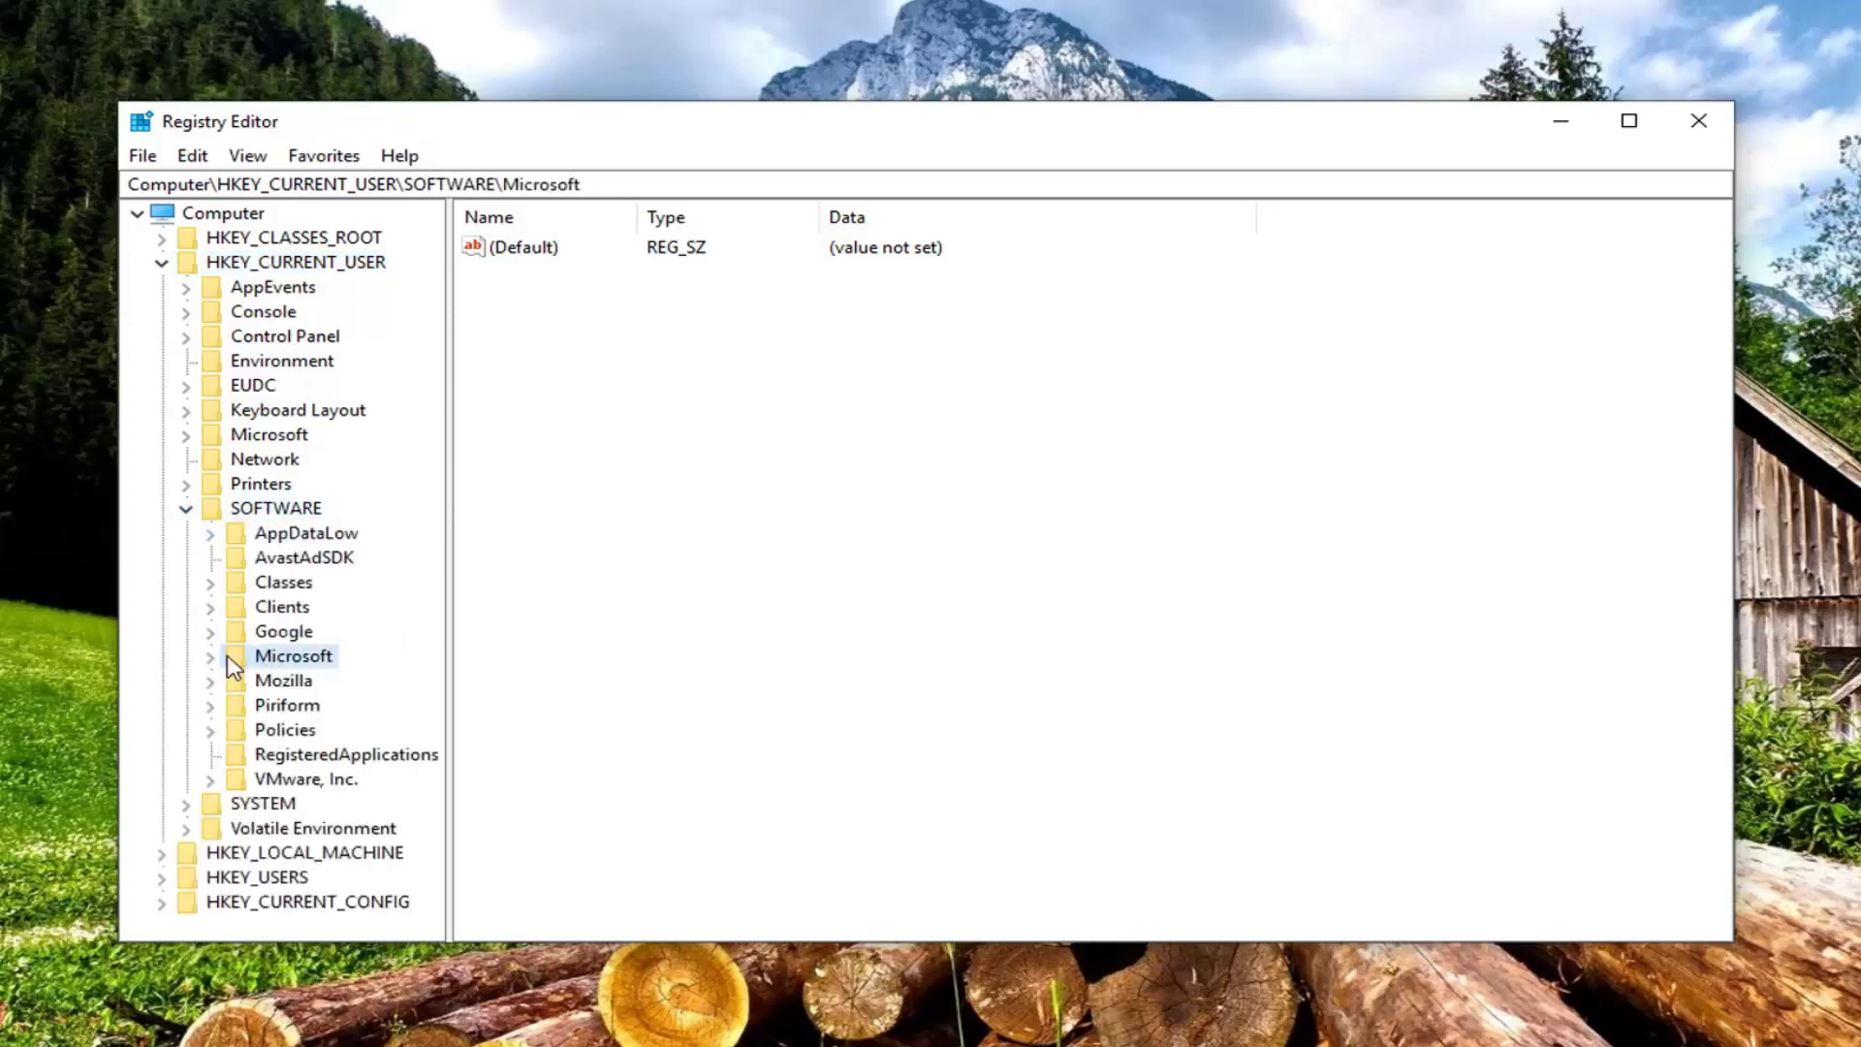
{"action": "left_click", "coordinate": [210, 658]}
{"action": "left_click_drag", "start_coordinate": [449, 615], "coordinate": [689, 615]}
{"action": "scroll", "coordinate": [378, 659], "scroll_direction": "down", "scroll_amount": 4}
{"action": "scroll", "coordinate": [375, 663], "scroll_direction": "down", "scroll_amount": 11}
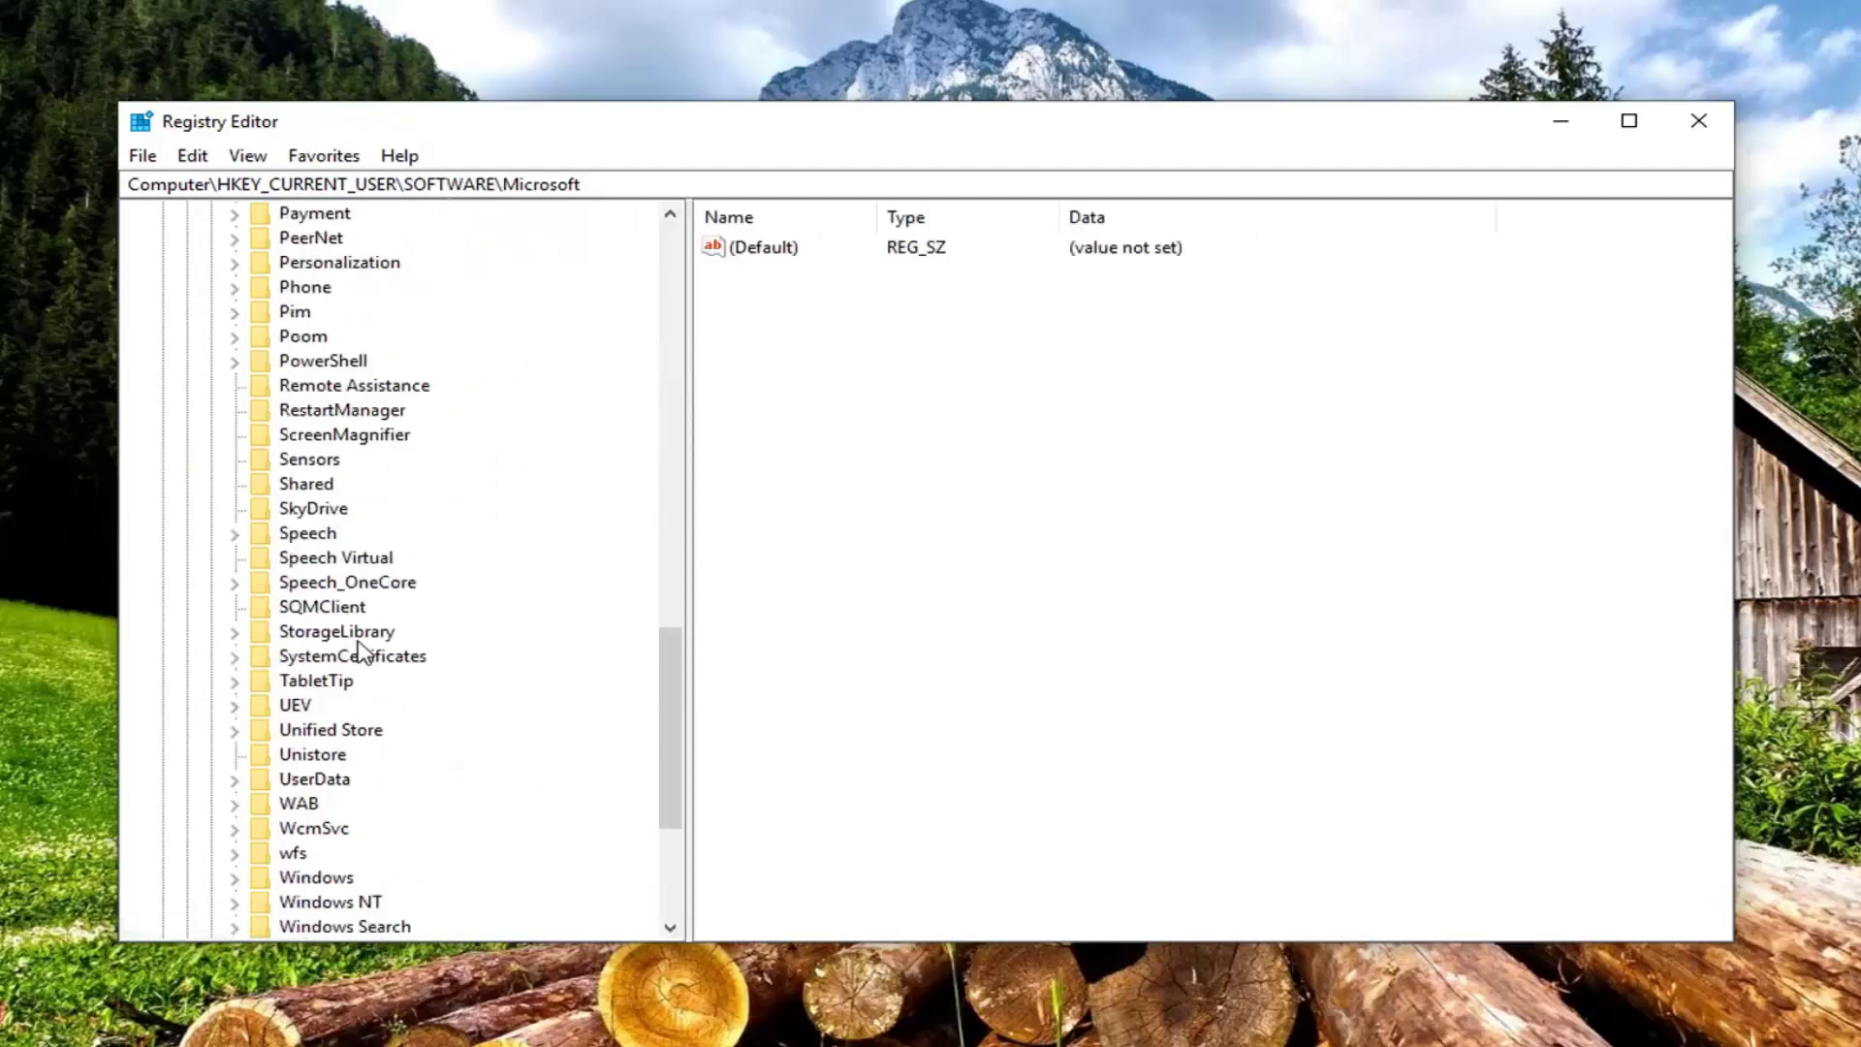
{"action": "left_click", "coordinate": [303, 665]}
{"action": "left_click", "coordinate": [235, 659]}
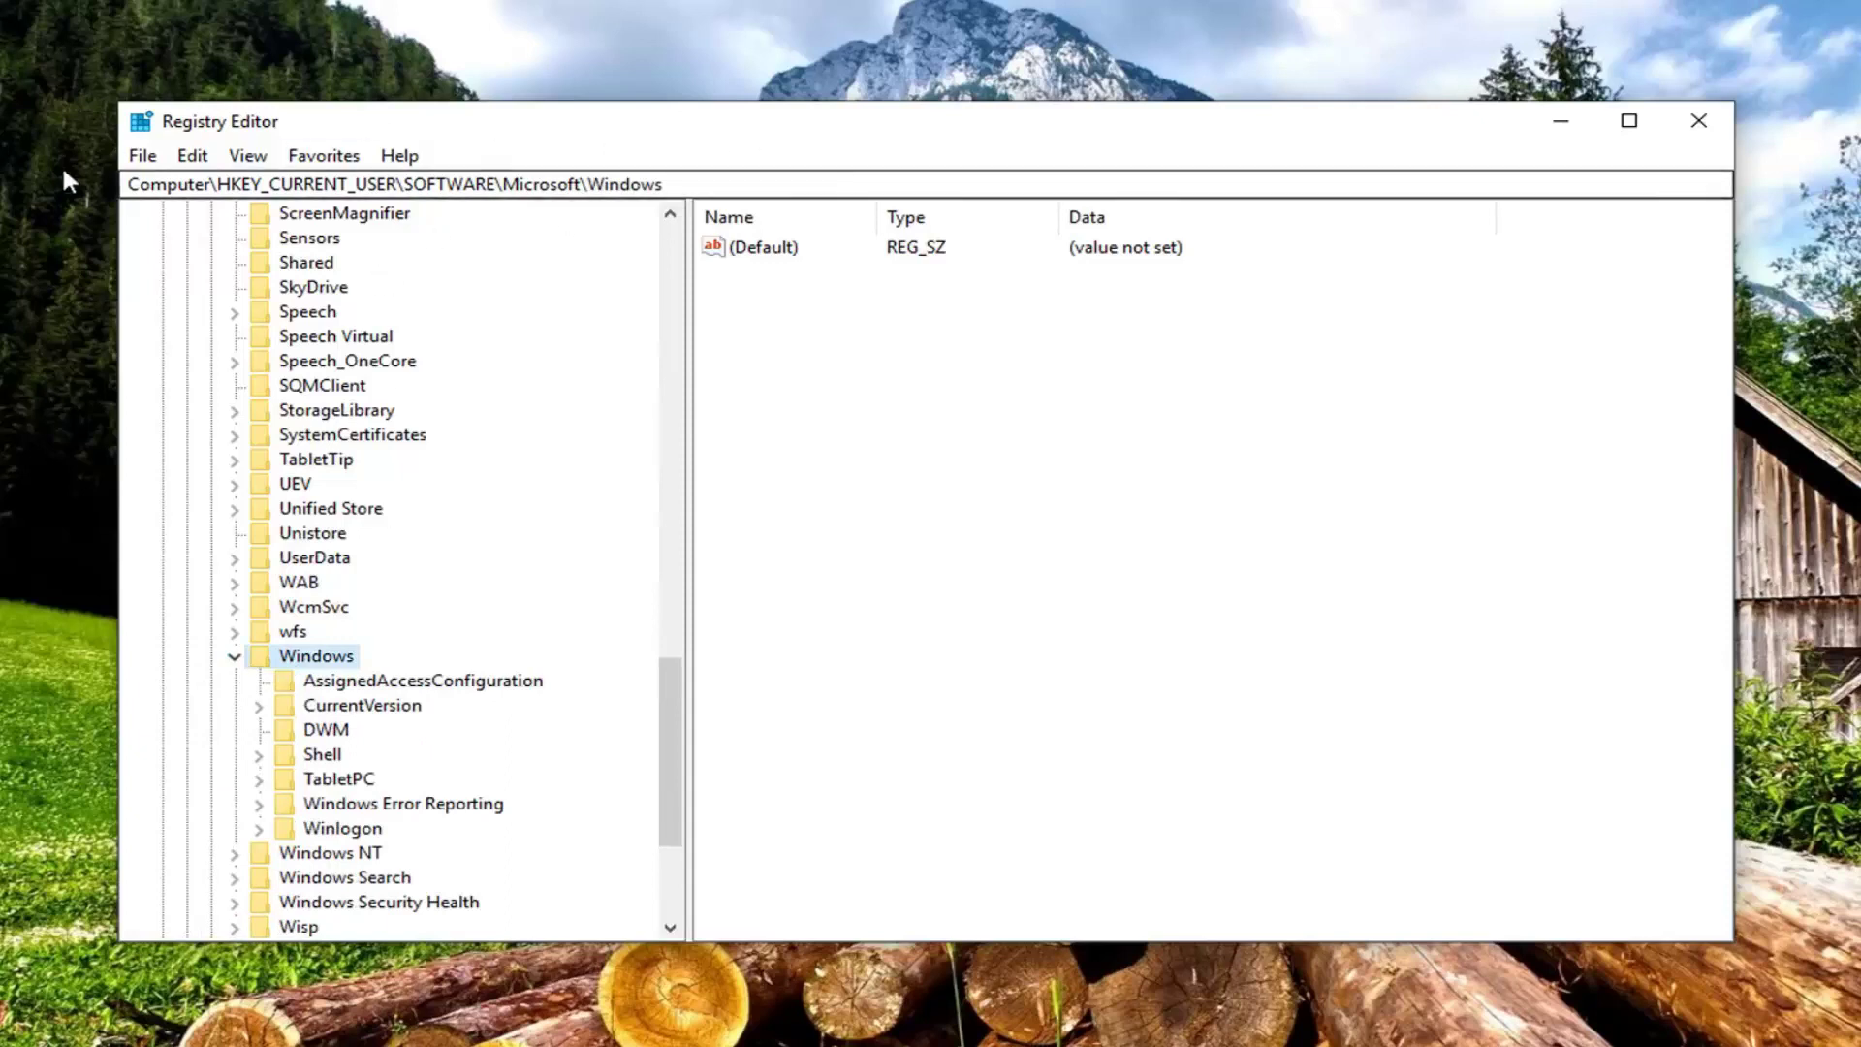
{"action": "left_click", "coordinate": [249, 182]}
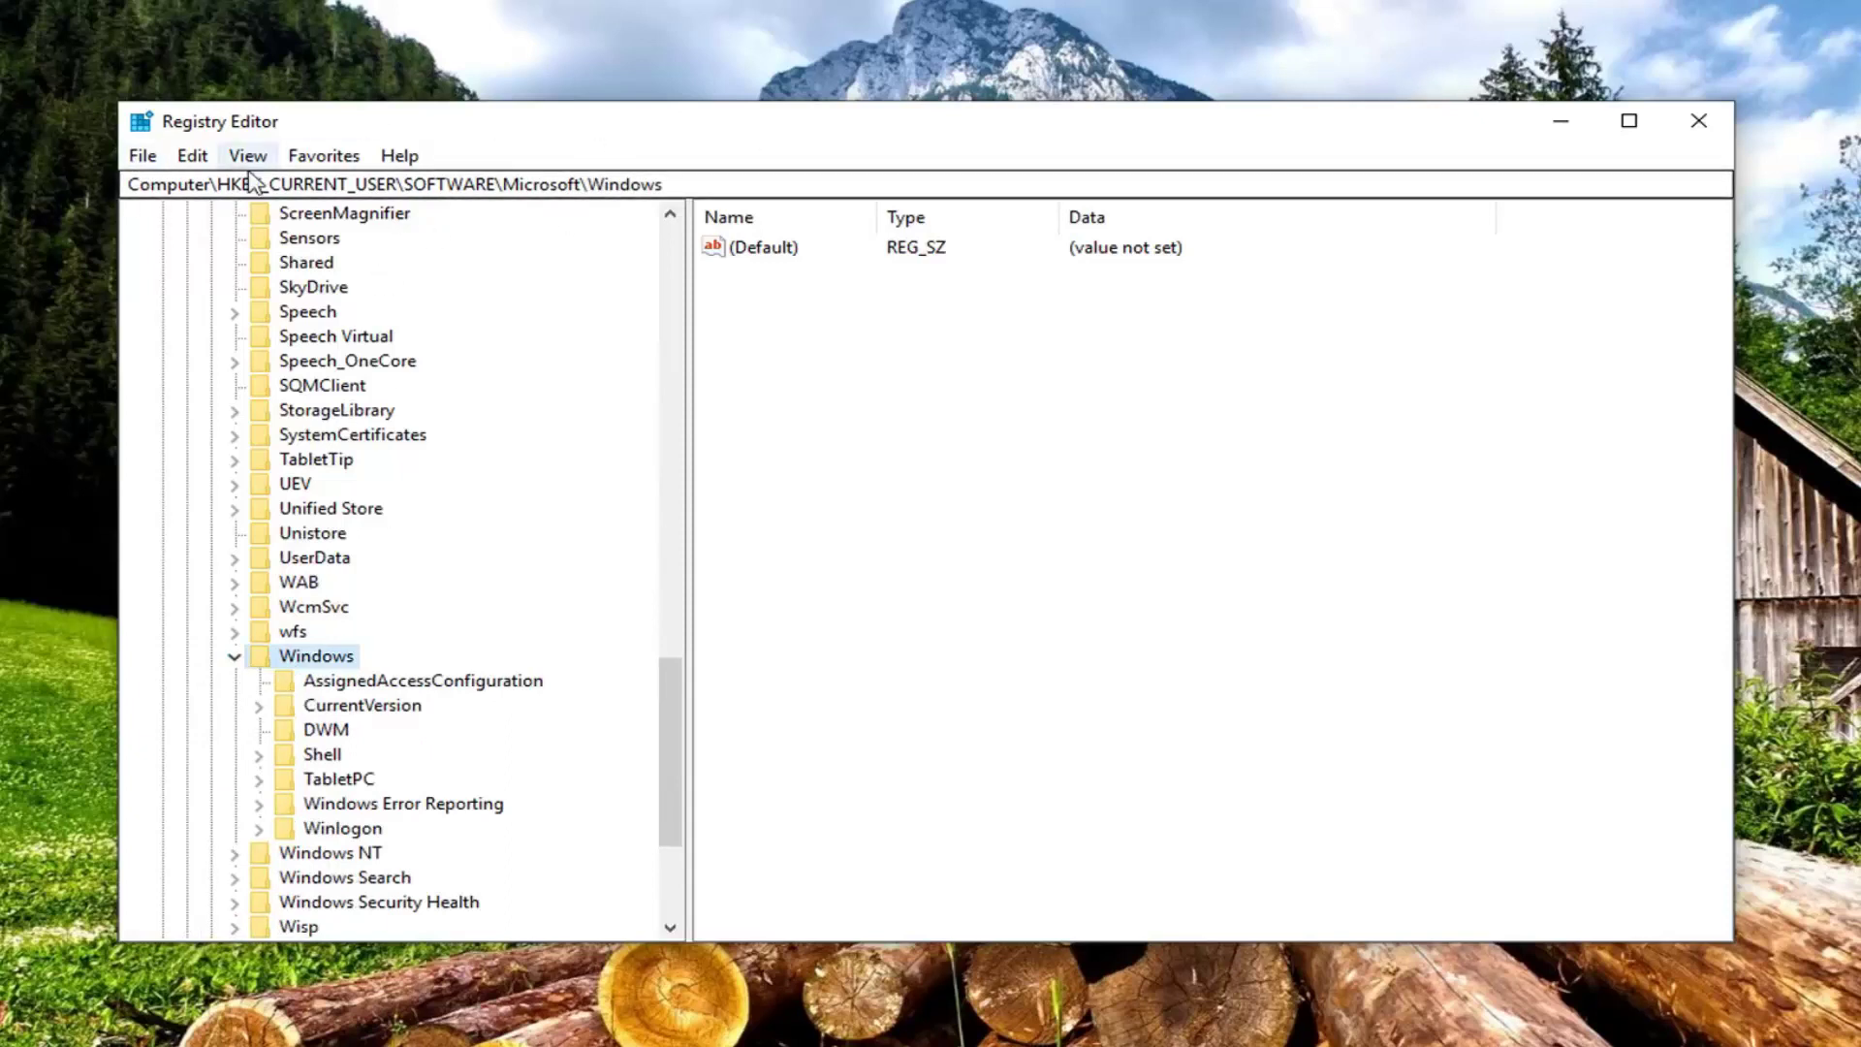
{"action": "type", "text": "HKEY_CURRENT_USER\\SOFTWARE\\Microsoft\\Windows\\CurrentVersion\\Policies"}
{"action": "key", "text": "Return"}
{"action": "left_click", "coordinate": [283, 708]}
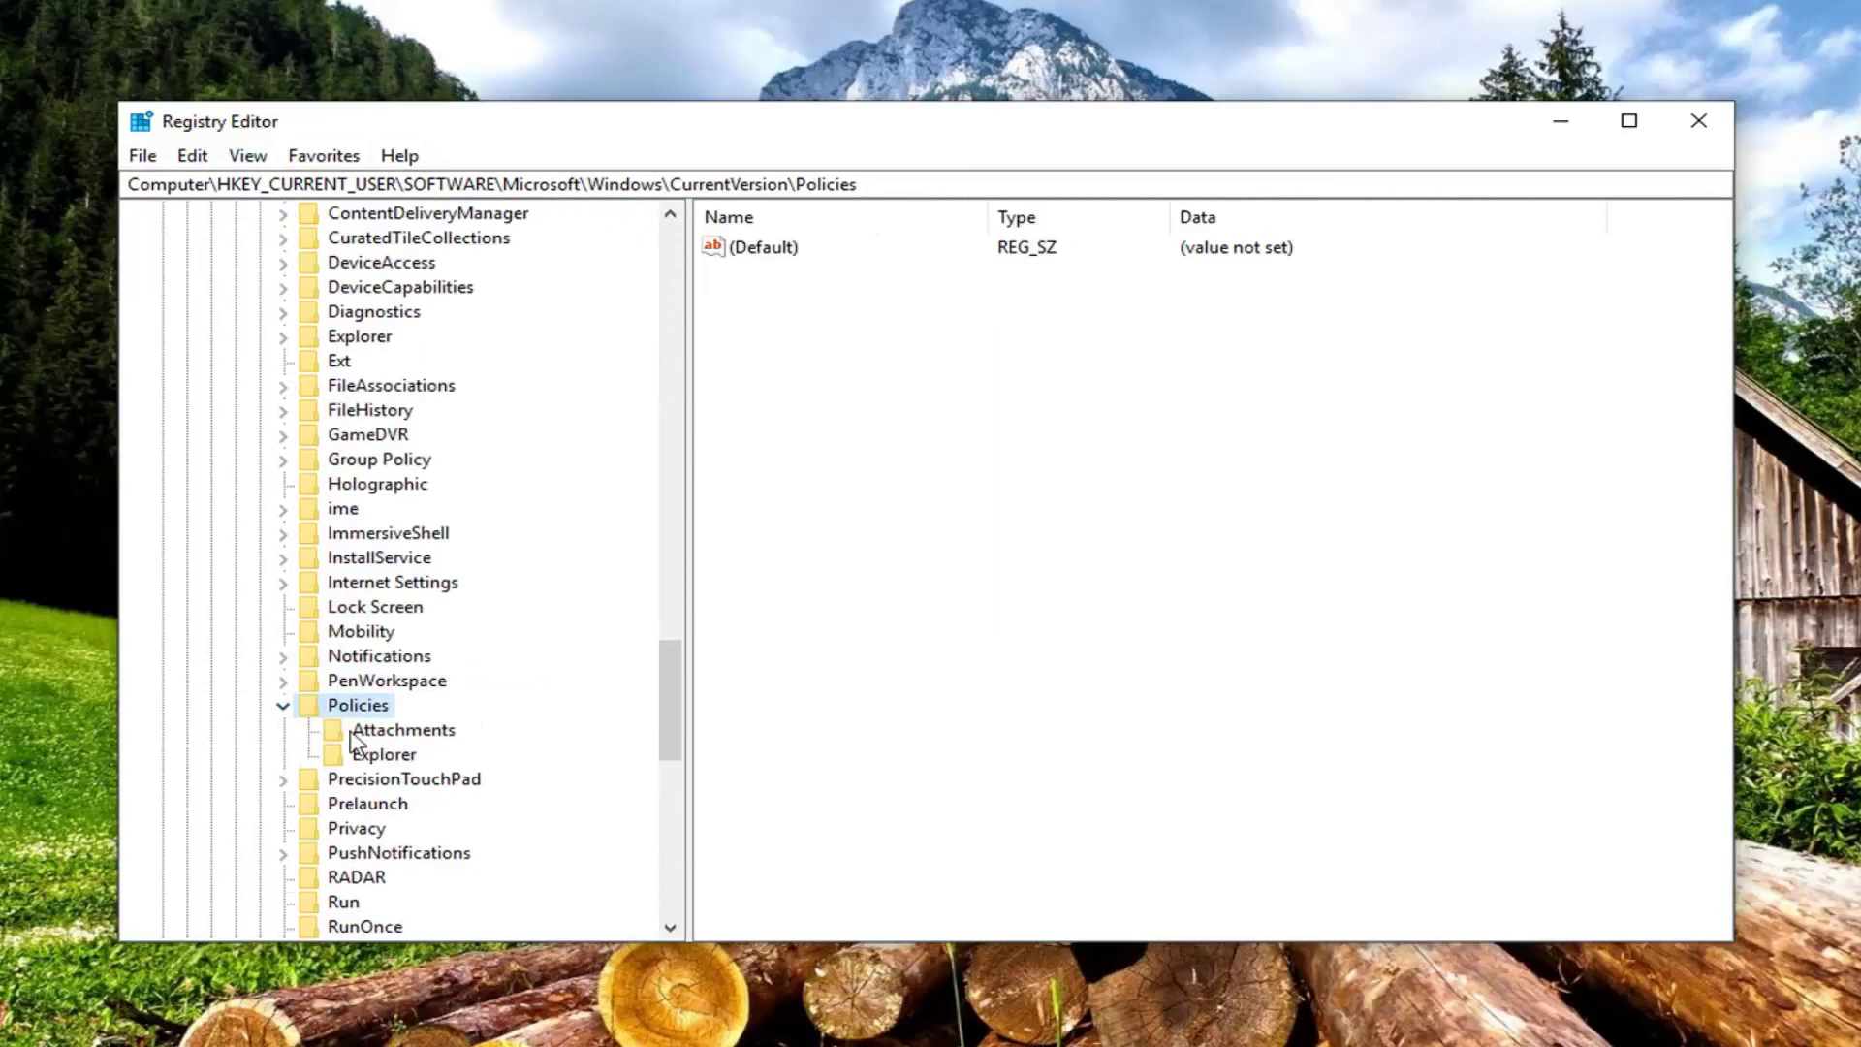
{"action": "left_click", "coordinate": [379, 755]}
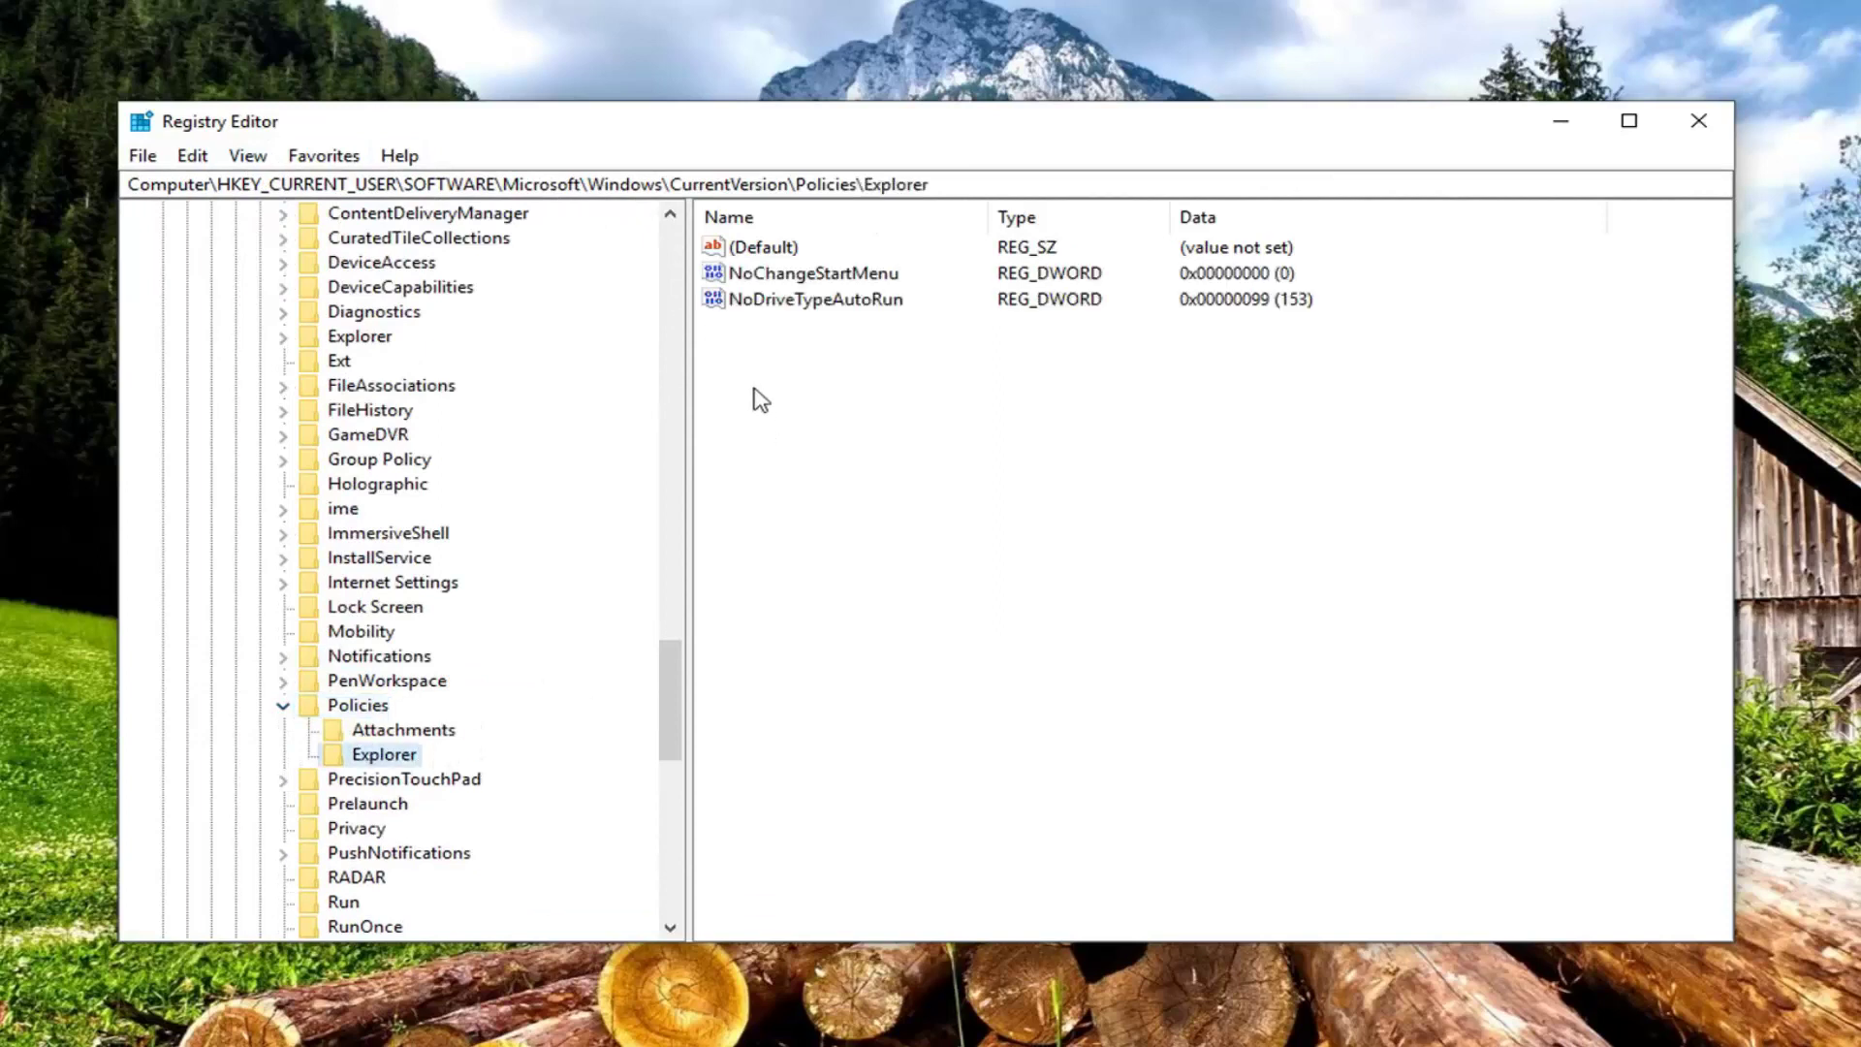
Delete the NoChangeStartMenu value after confirming, then collapse Policies.
{"action": "left_click", "coordinate": [813, 275]}
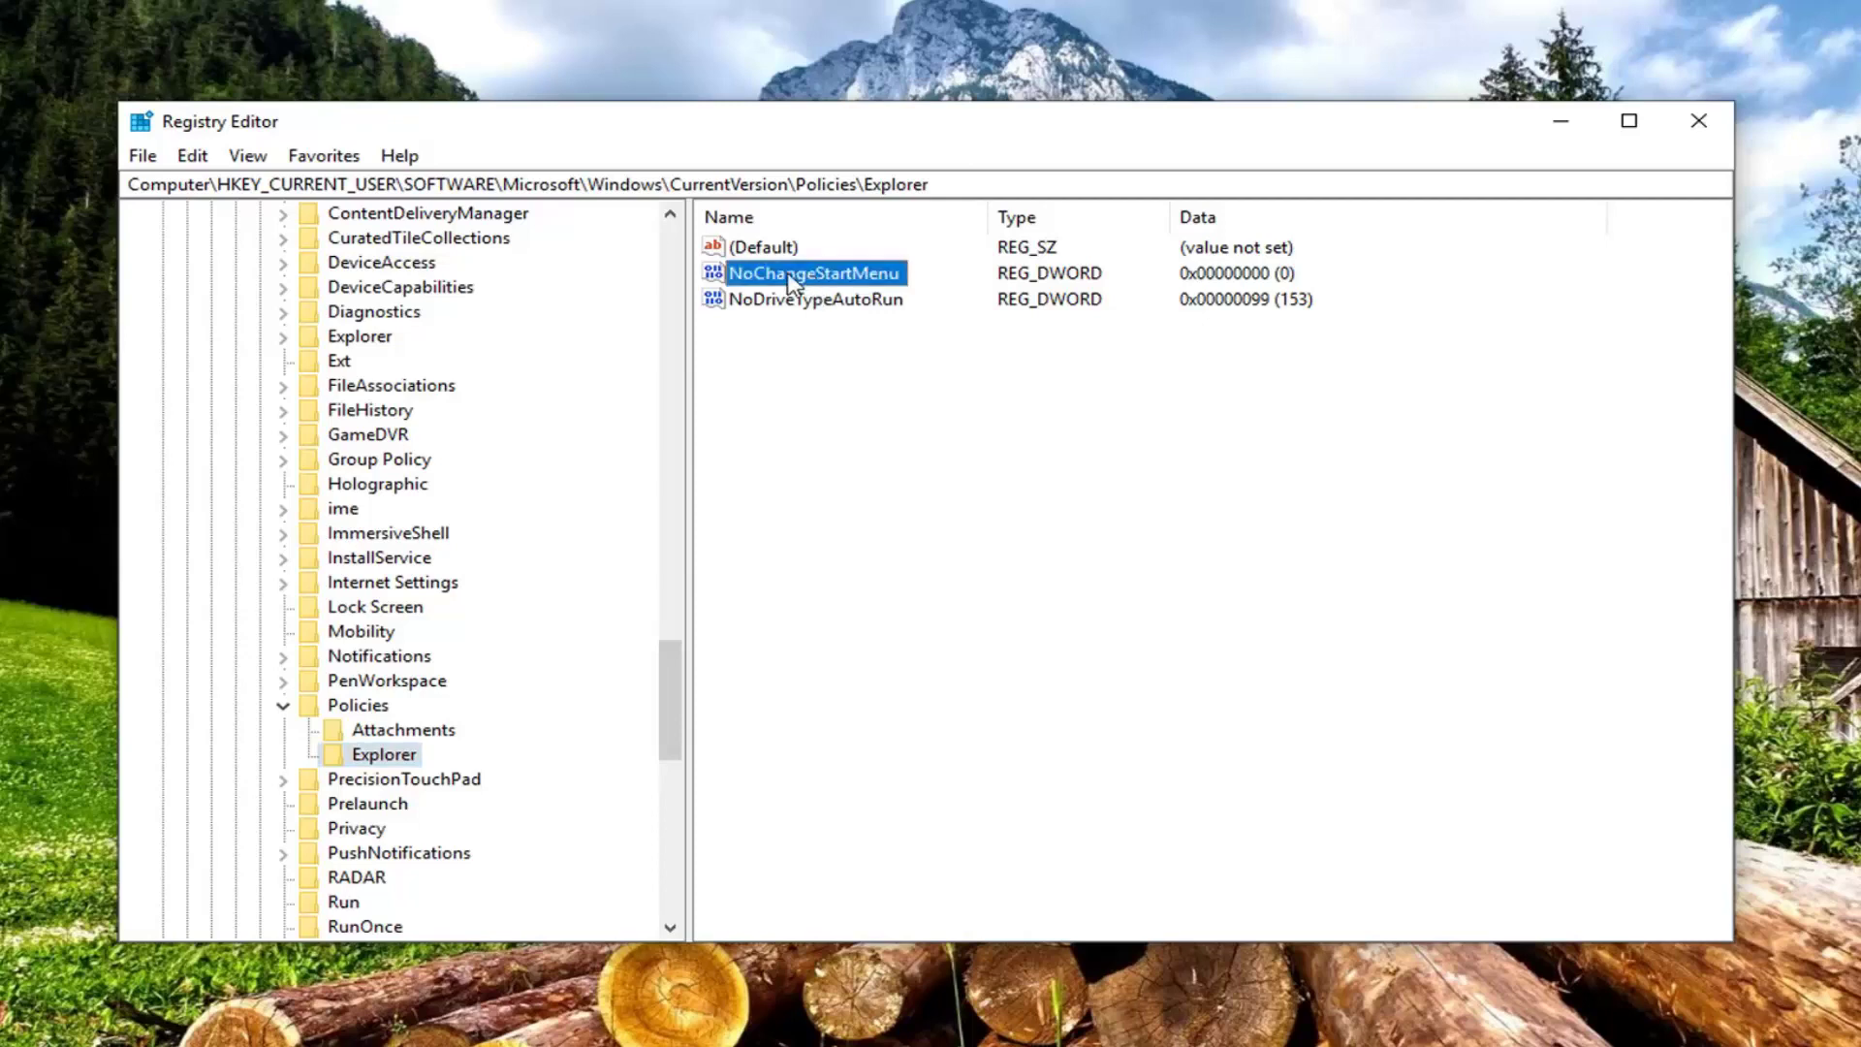
{"action": "right_click", "coordinate": [793, 281]}
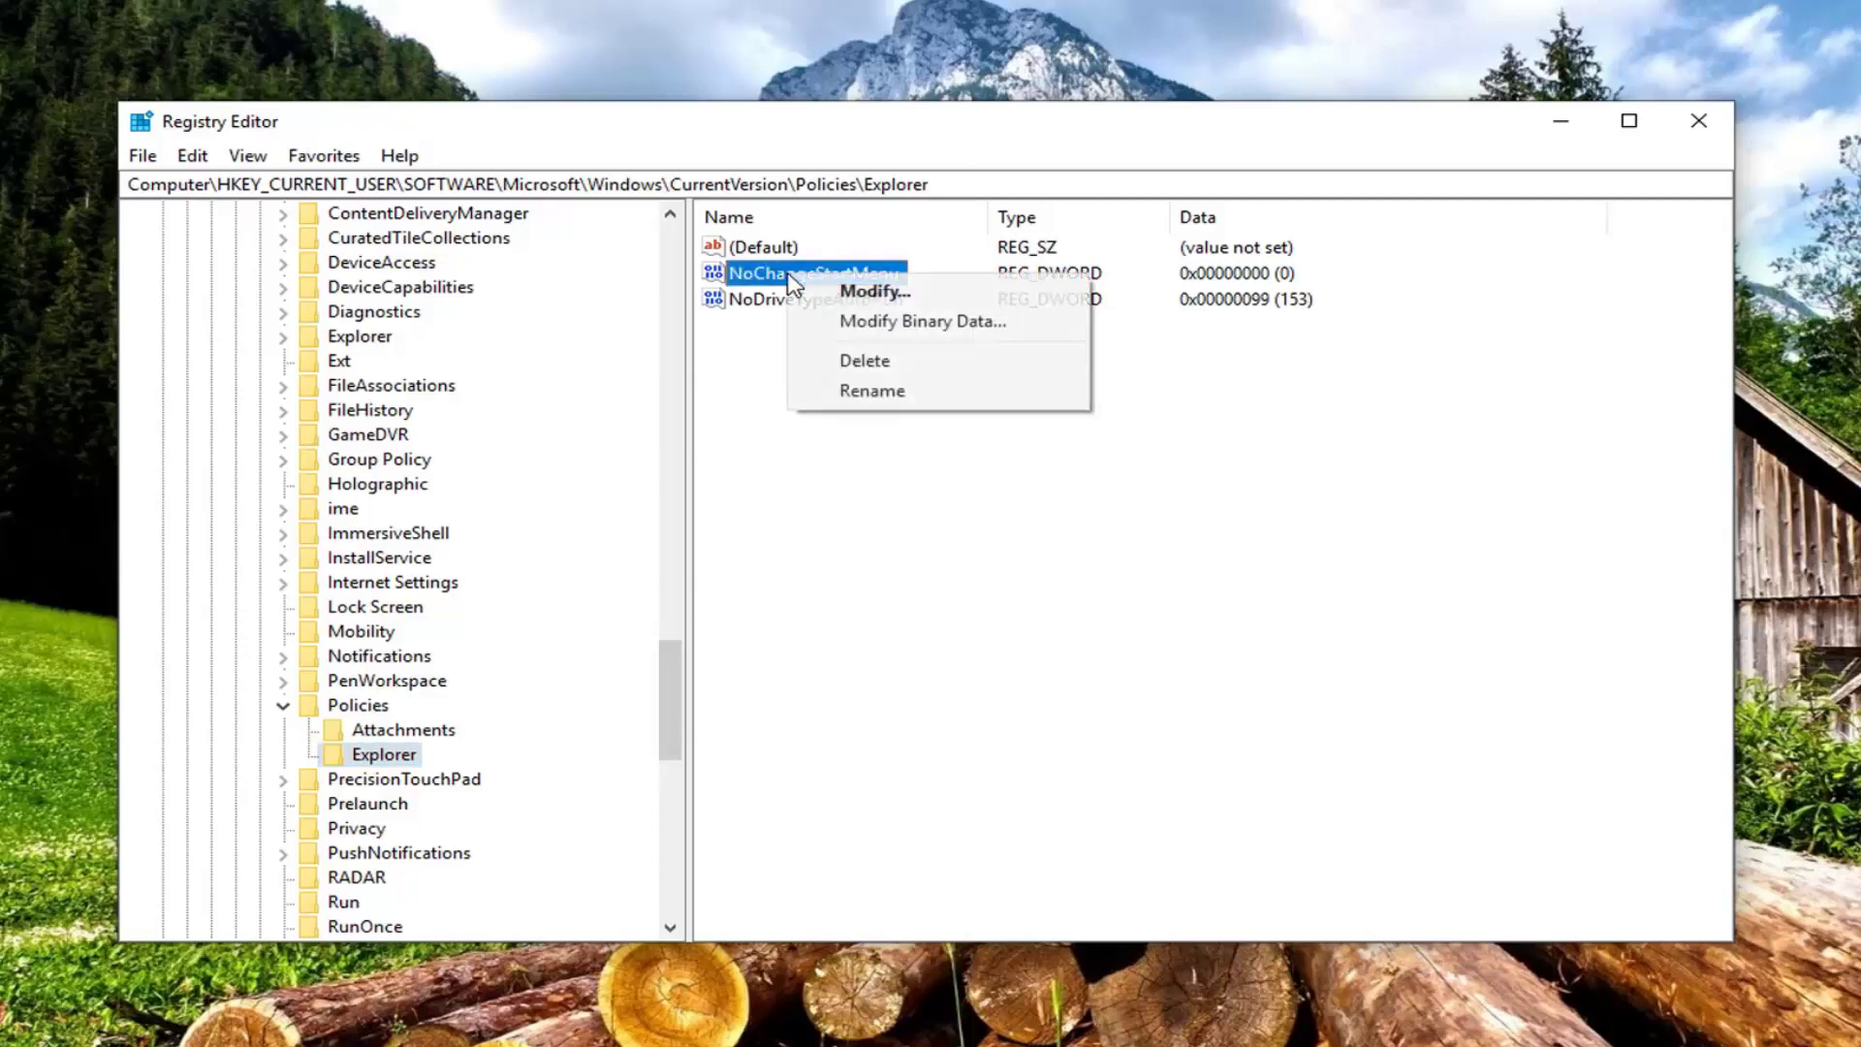
{"action": "left_click", "coordinate": [861, 362]}
{"action": "left_click", "coordinate": [1176, 567]}
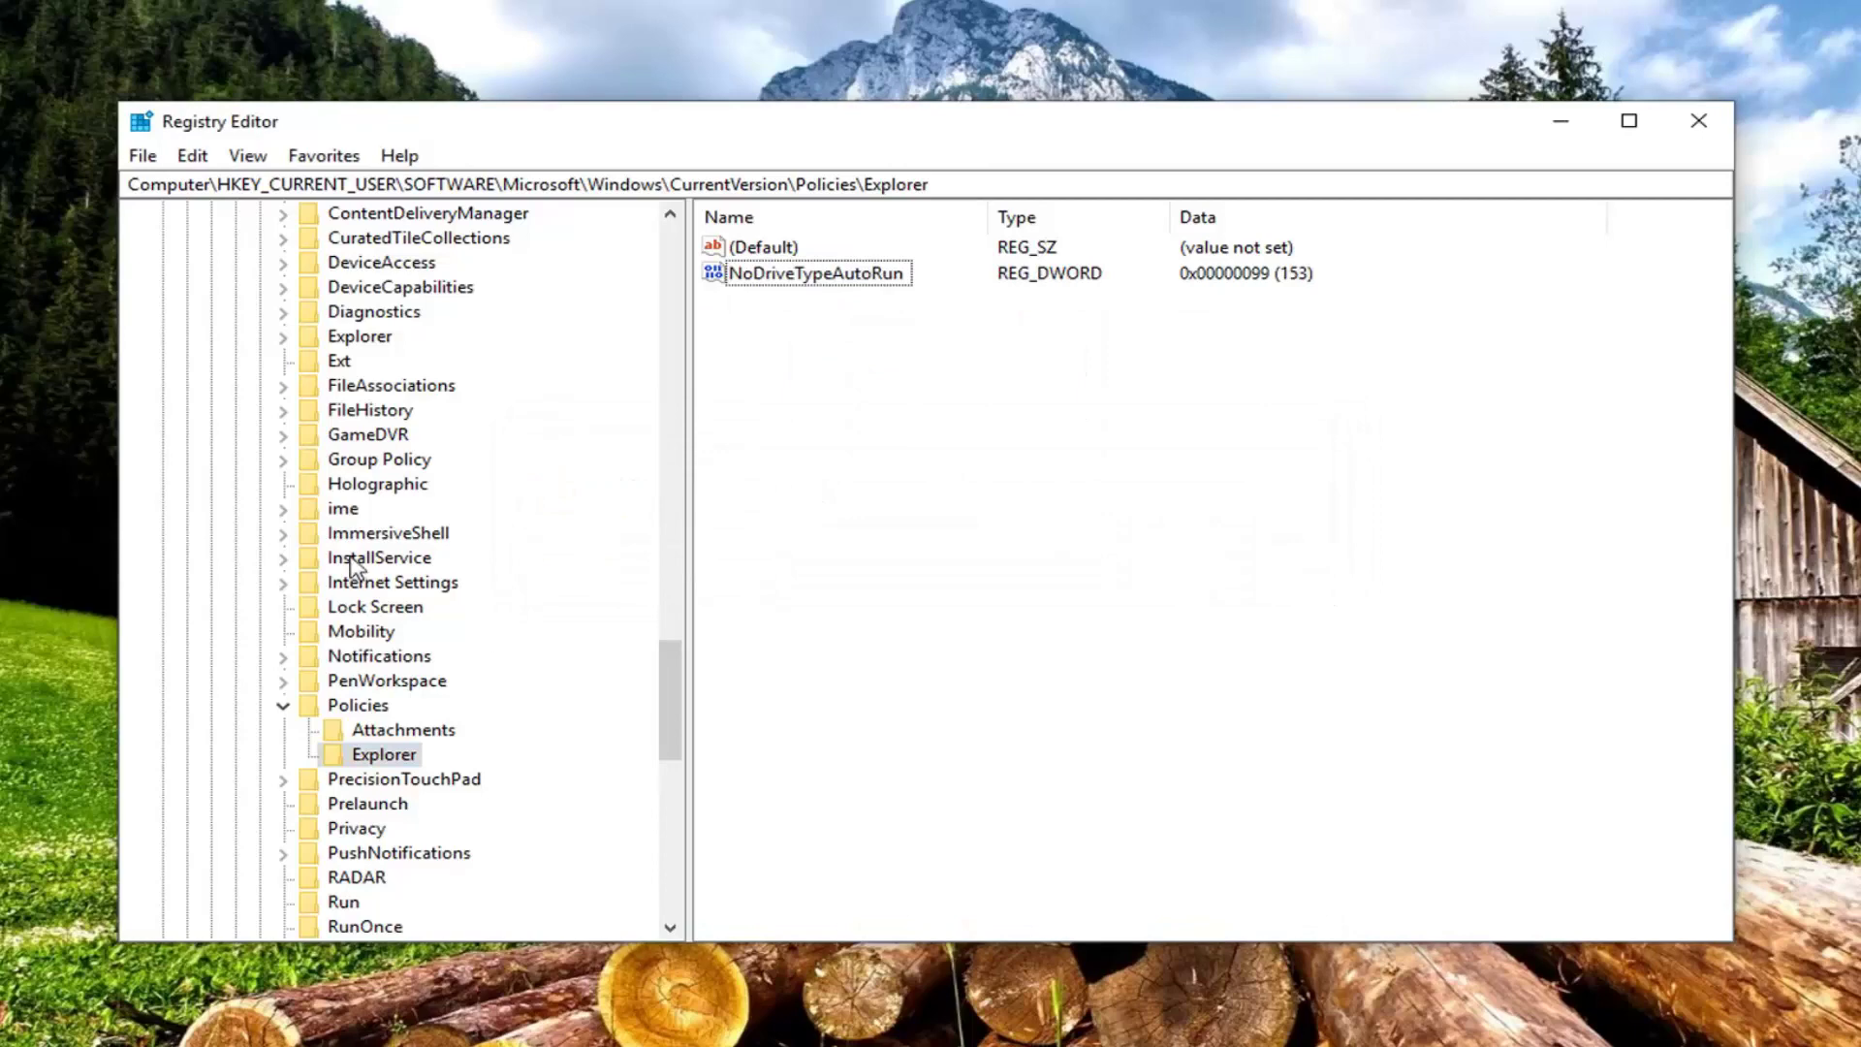
{"action": "left_click", "coordinate": [283, 706]}
Collapse HKEY_CURRENT_USER and expand the HKEY_LOCAL_MACHINE hive.
{"action": "left_click_drag", "start_coordinate": [684, 706], "coordinate": [656, 278]}
{"action": "left_click", "coordinate": [163, 265]}
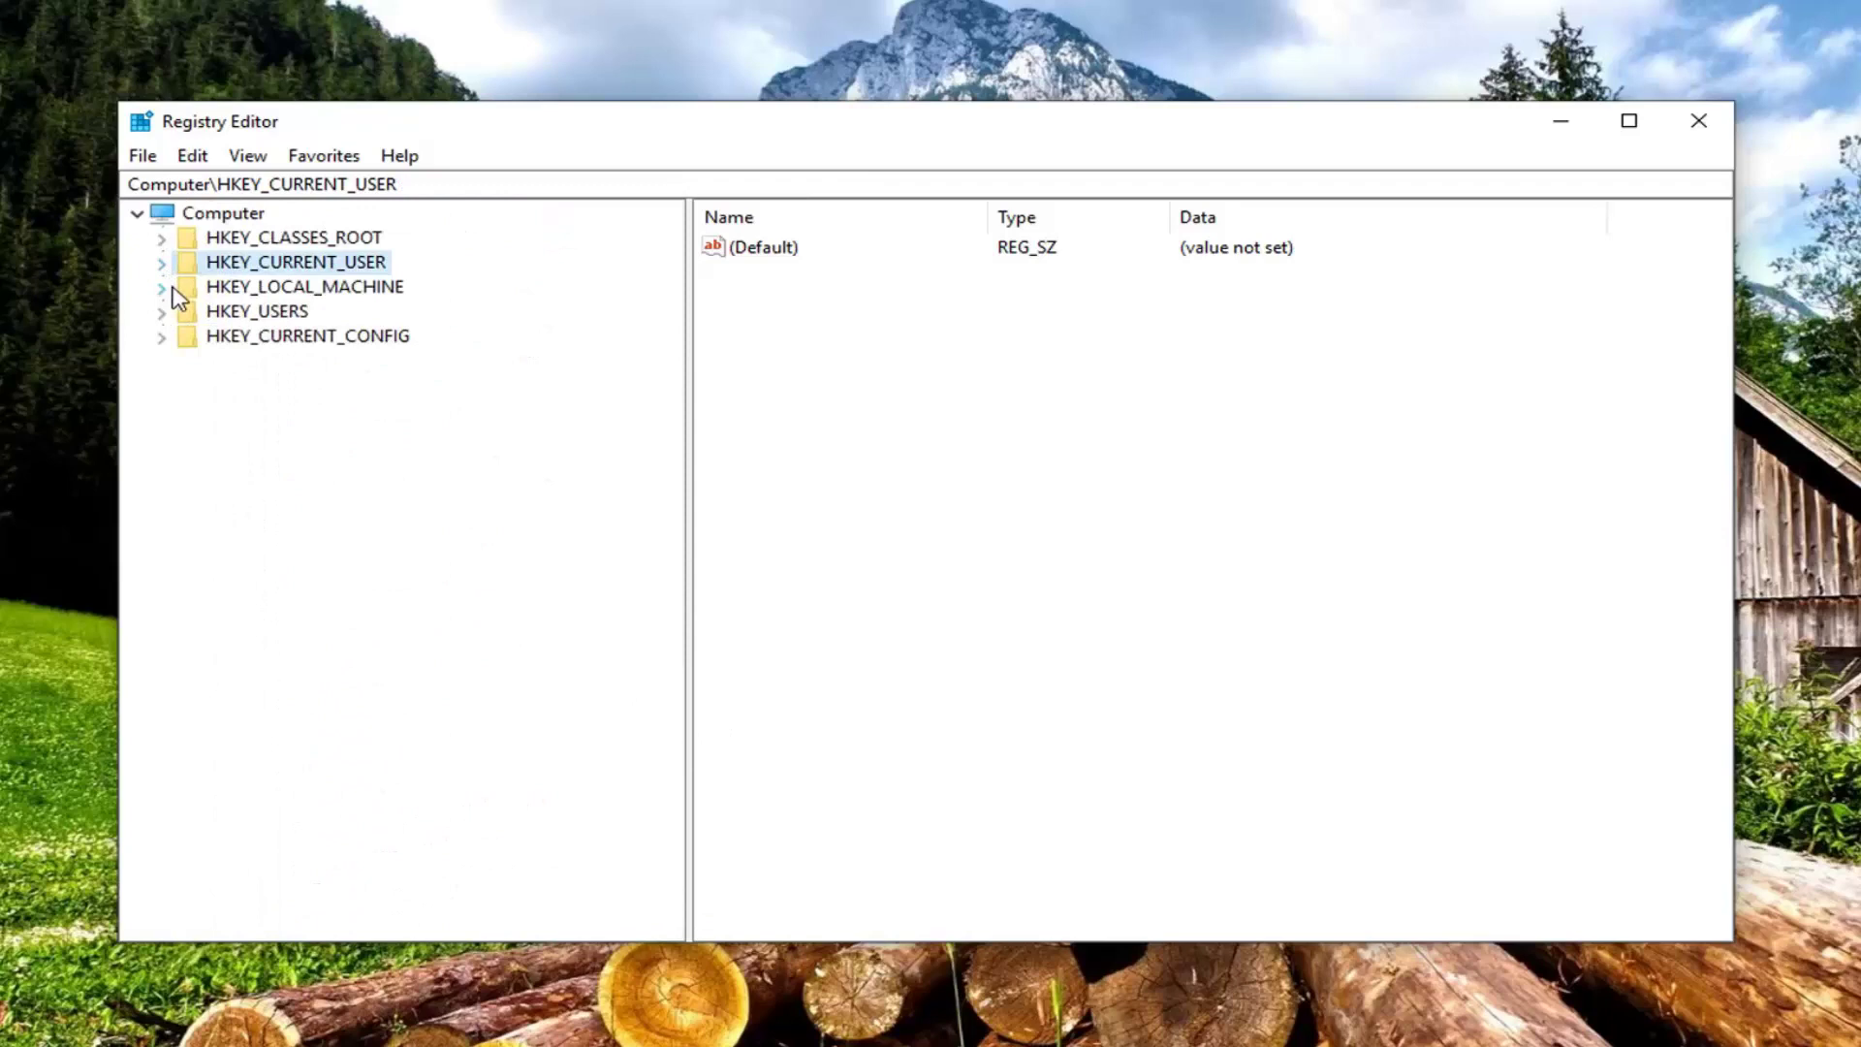
{"action": "left_click", "coordinate": [230, 289]}
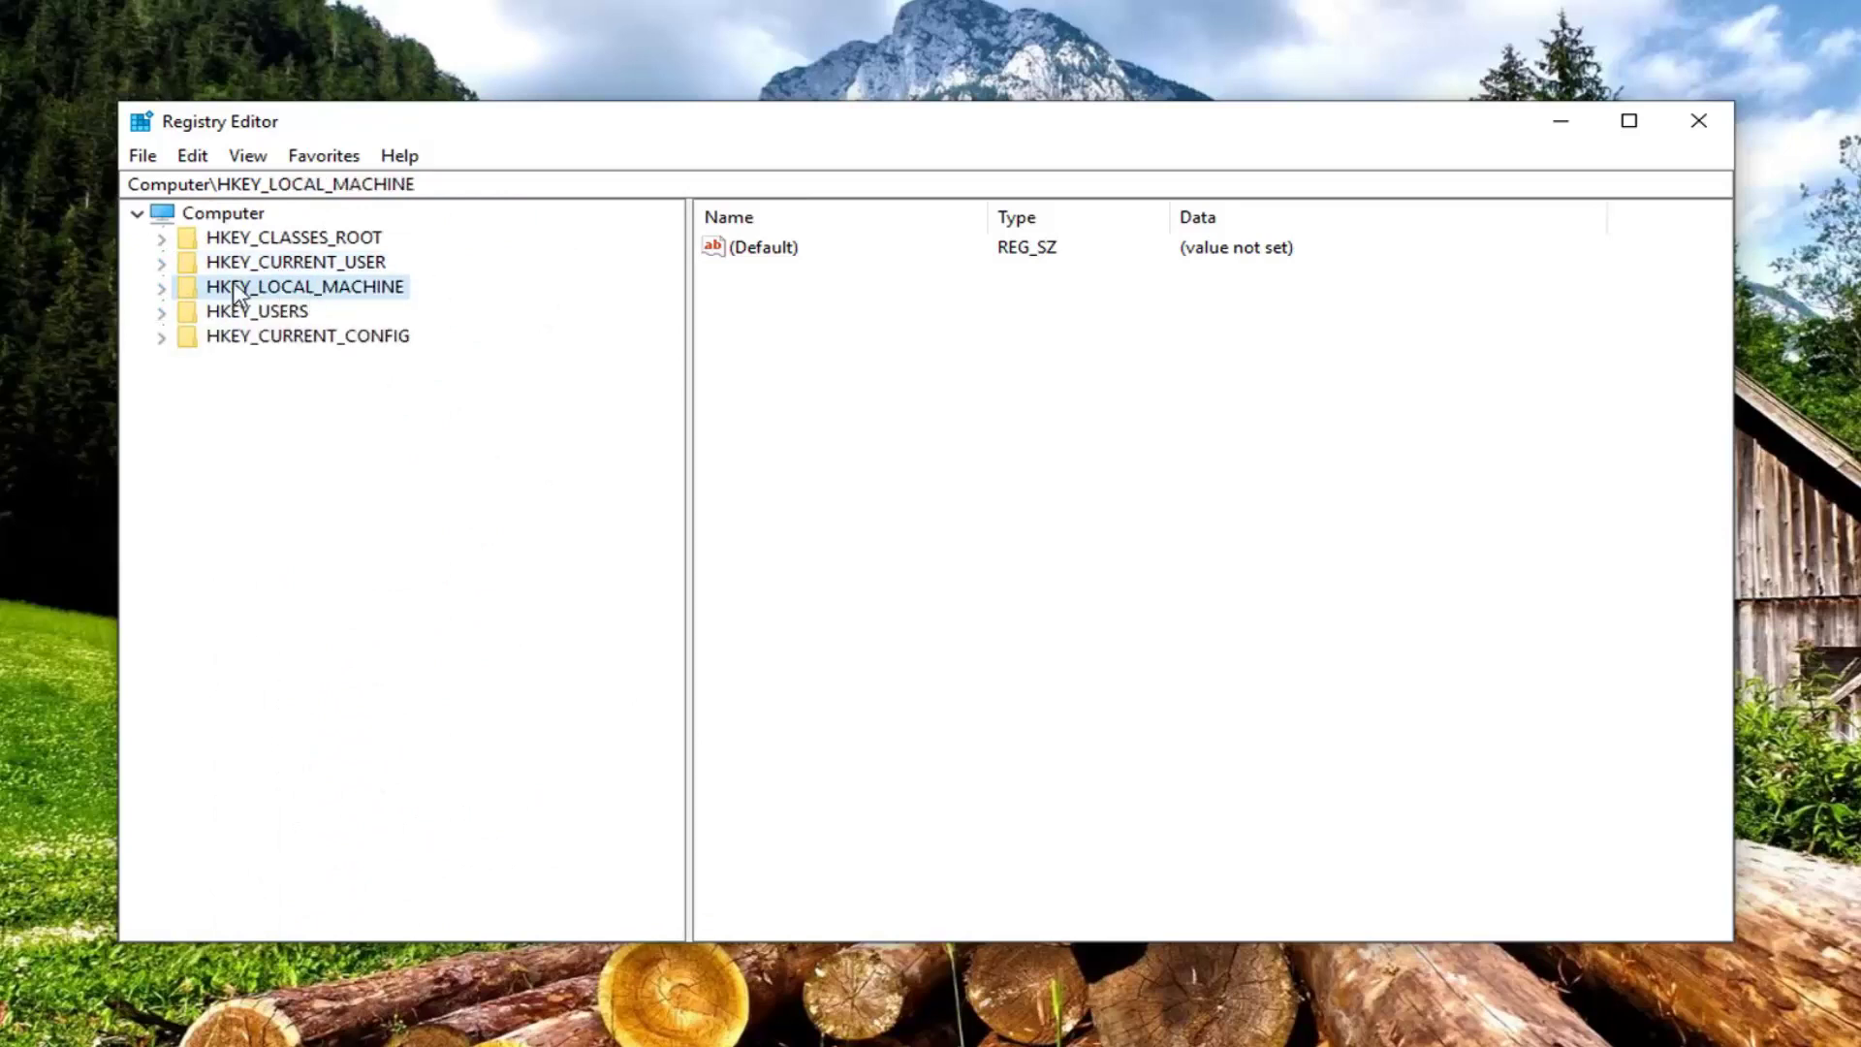
{"action": "left_click", "coordinate": [162, 289]}
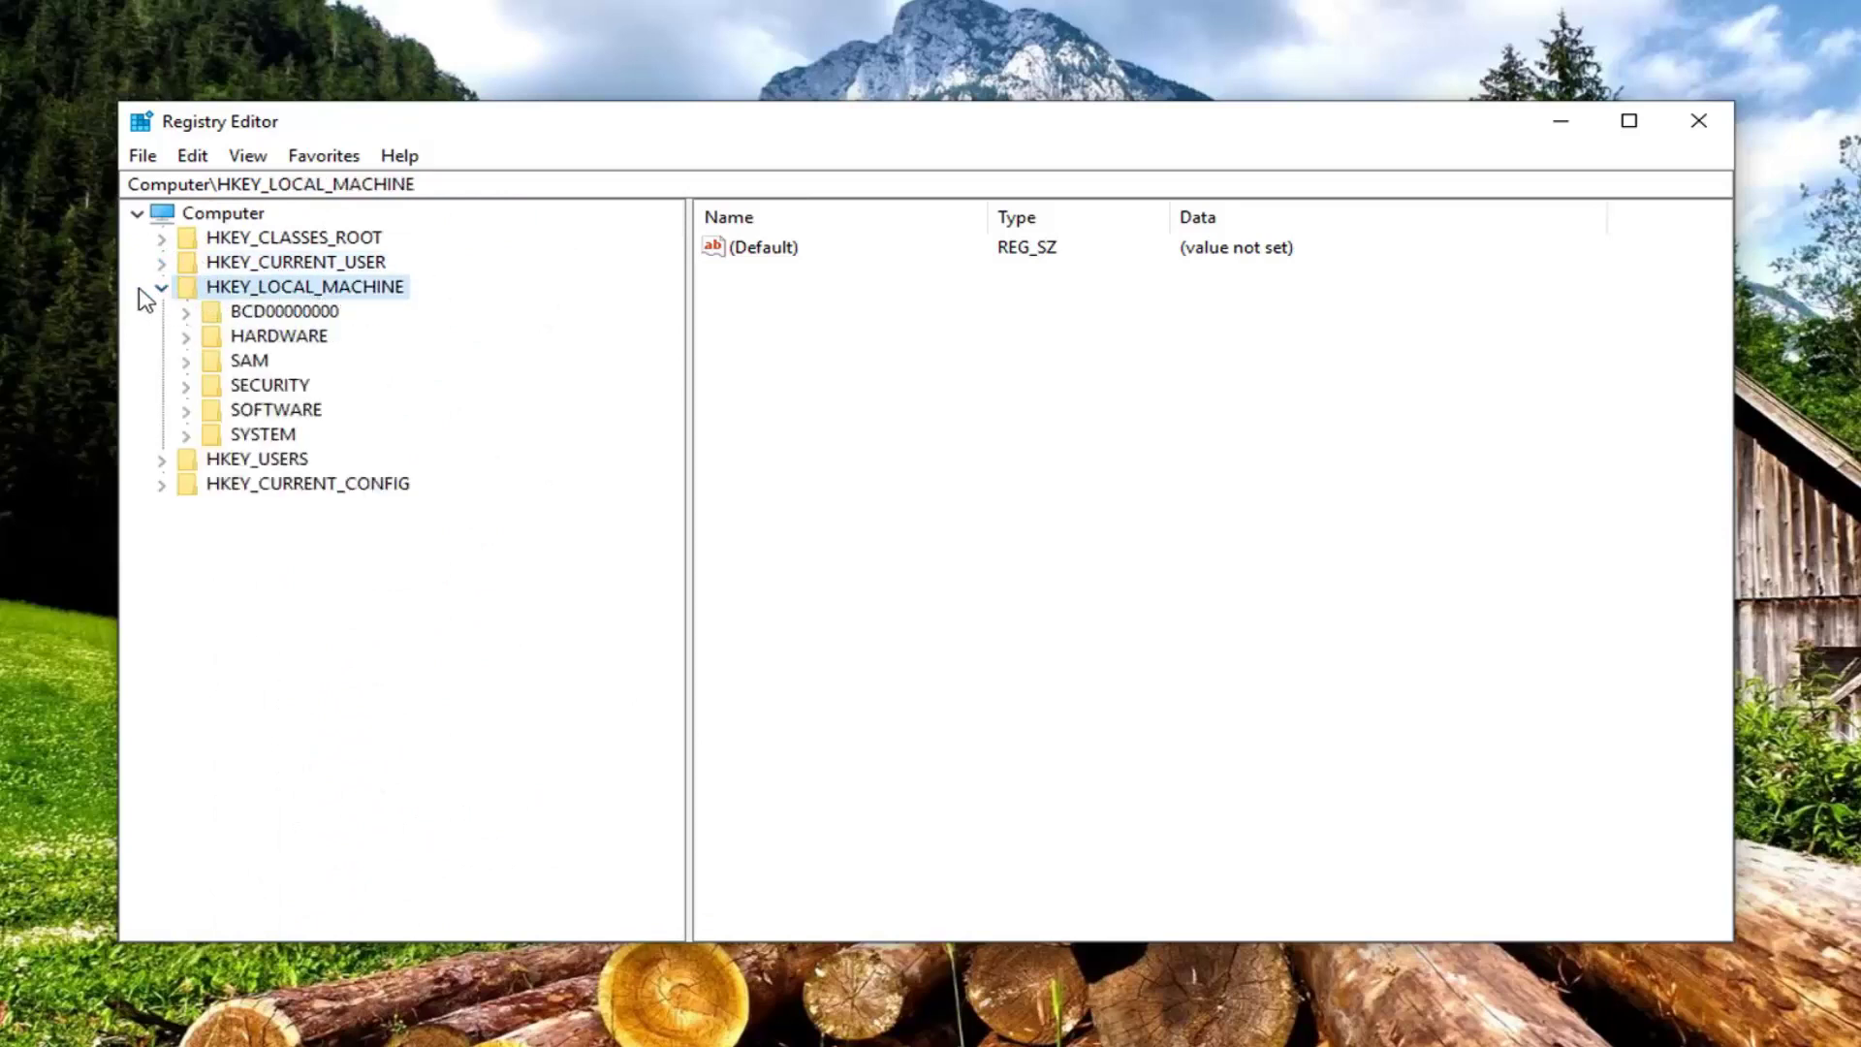
{"action": "left_click", "coordinate": [162, 289]}
{"action": "left_click", "coordinate": [163, 289]}
{"action": "left_click", "coordinate": [163, 289]}
{"action": "left_click", "coordinate": [163, 289]}
{"action": "left_click", "coordinate": [162, 289]}
{"action": "left_click", "coordinate": [162, 289]}
{"action": "left_click", "coordinate": [161, 289]}
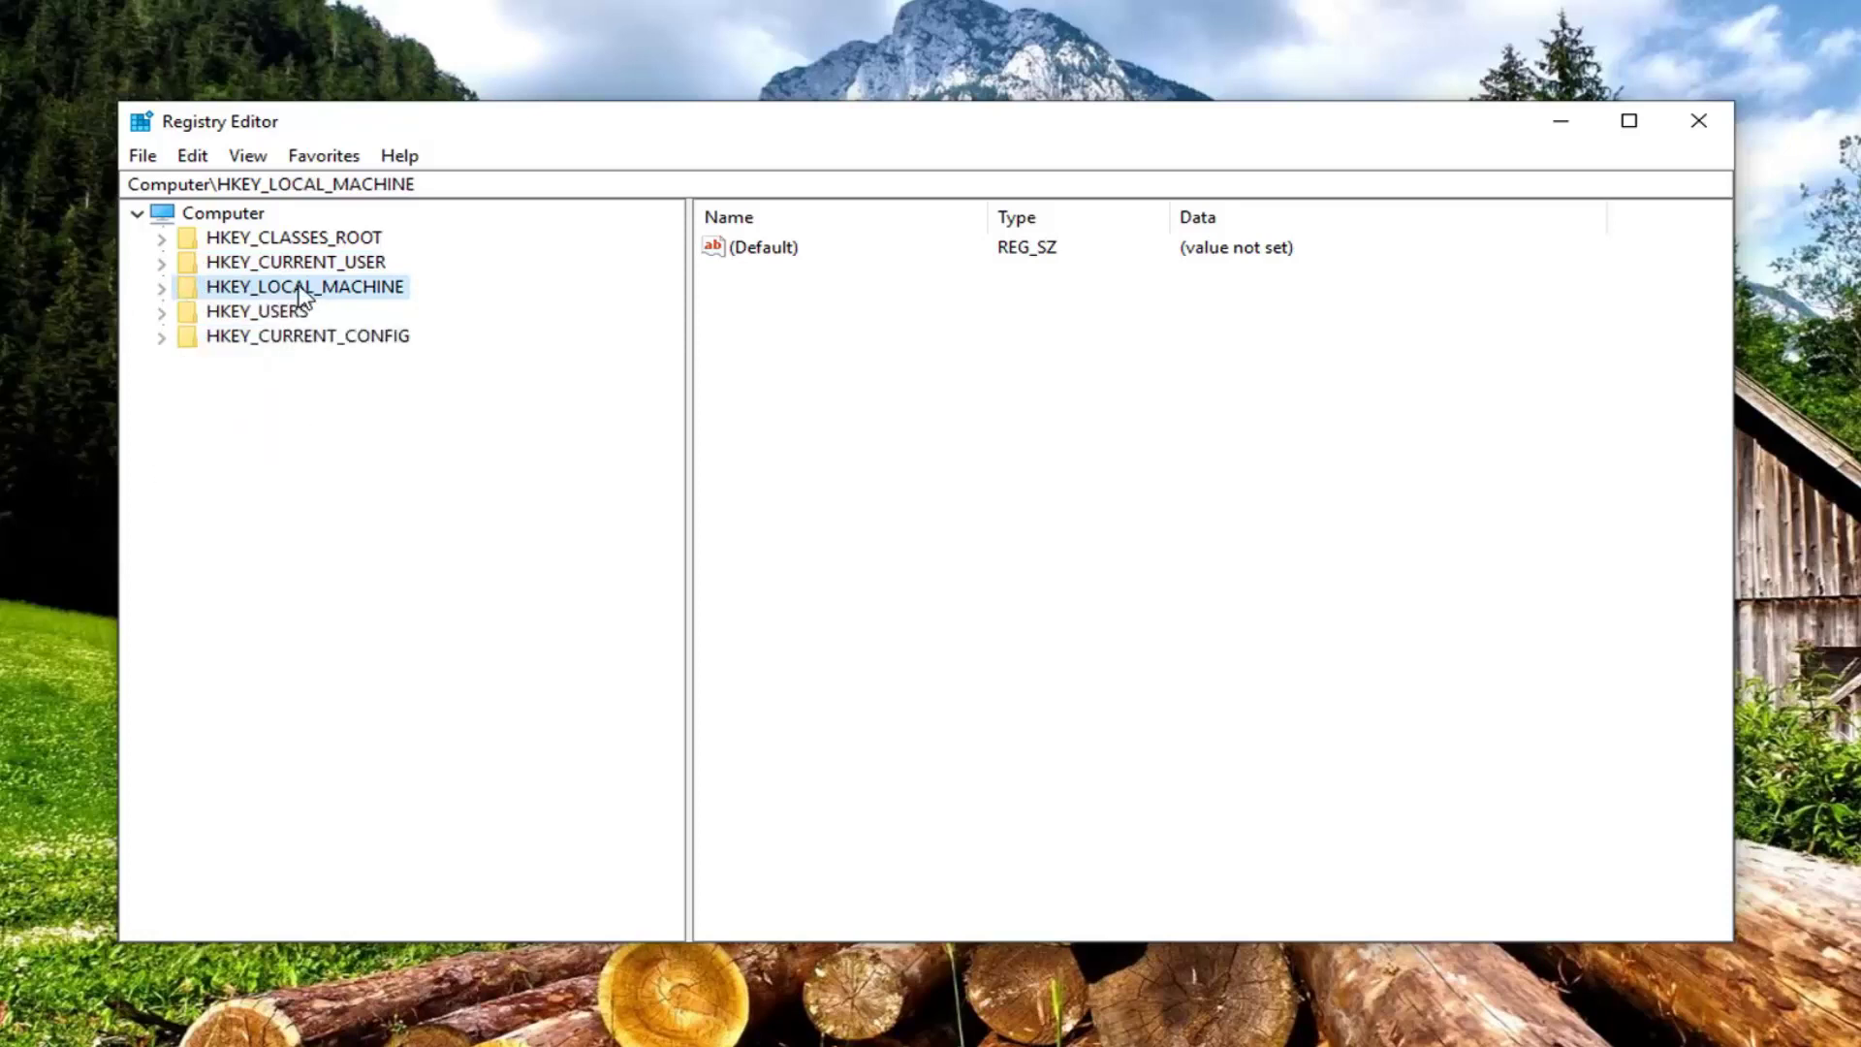
{"action": "left_click", "coordinate": [154, 293]}
{"action": "left_click", "coordinate": [154, 293]}
{"action": "left_click", "coordinate": [159, 290]}
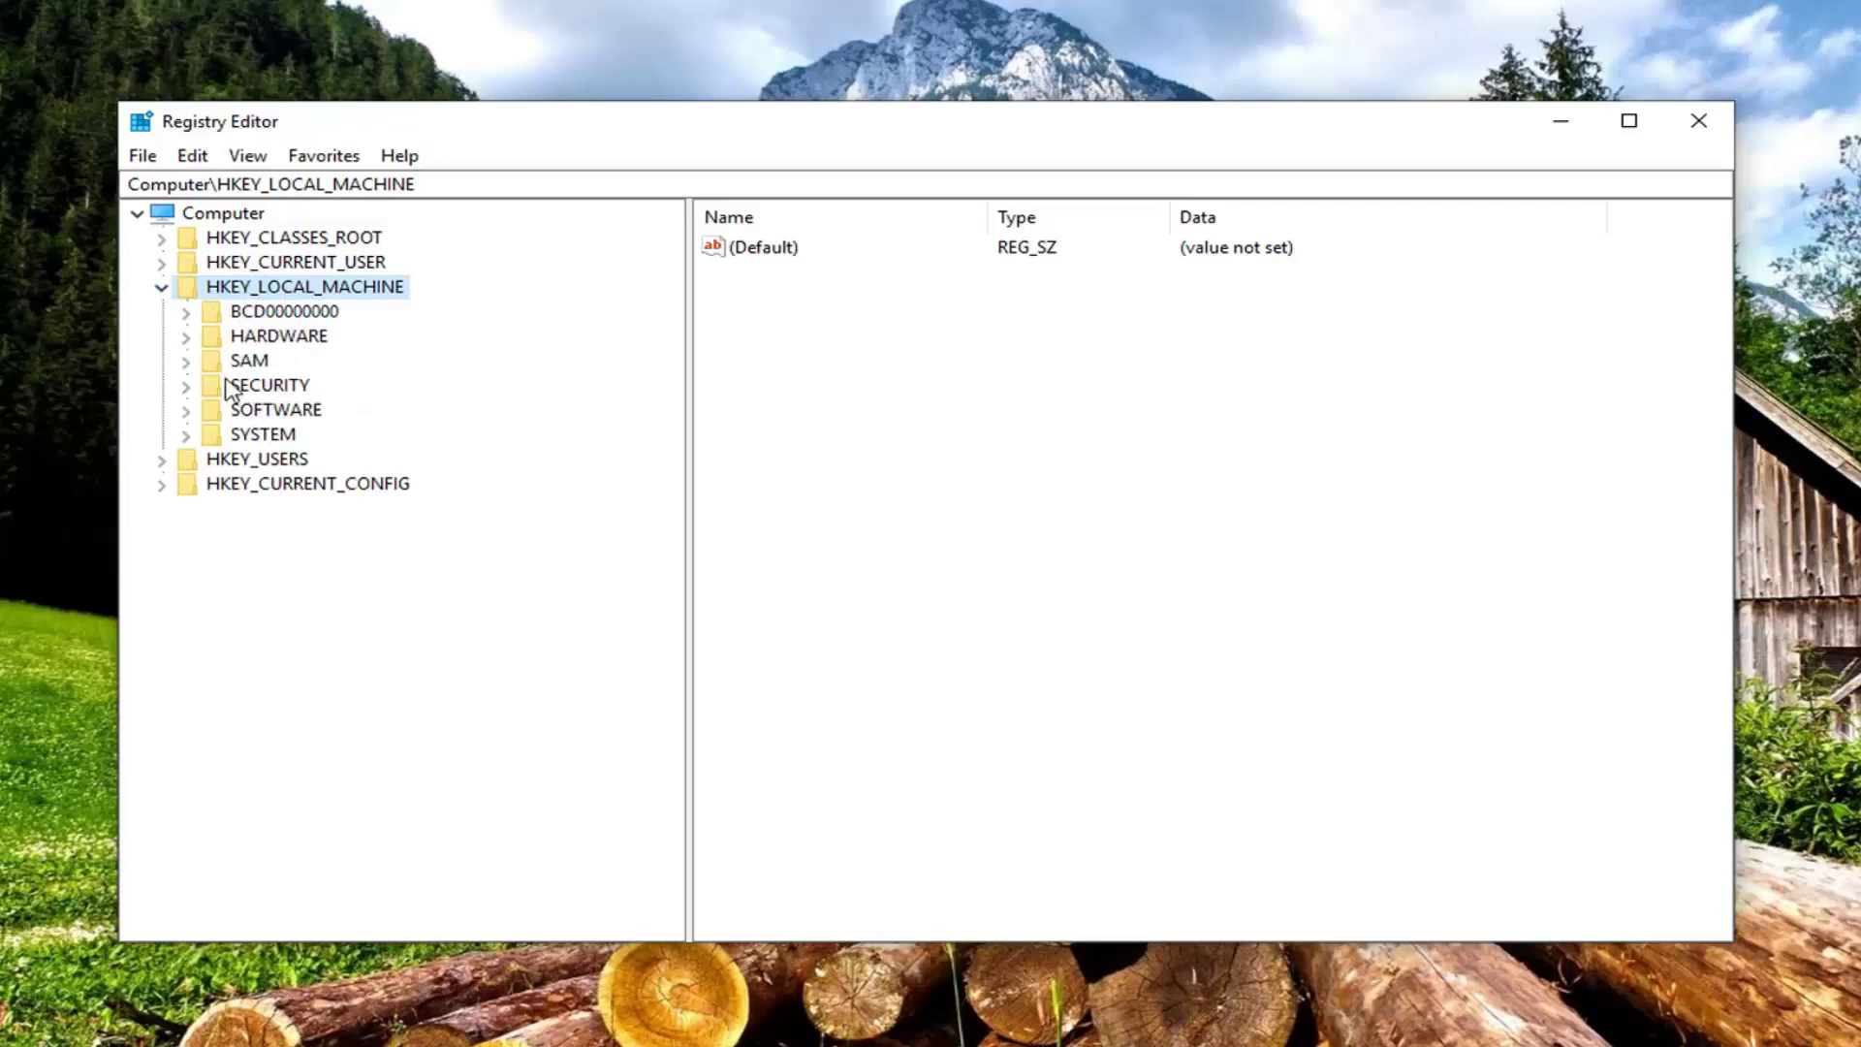
Drill into SOFTWARE\Policies\Microsoft\Windows\Explorer and select the LockedStartLayout value.
{"action": "left_click", "coordinate": [254, 411]}
{"action": "left_click", "coordinate": [186, 412]}
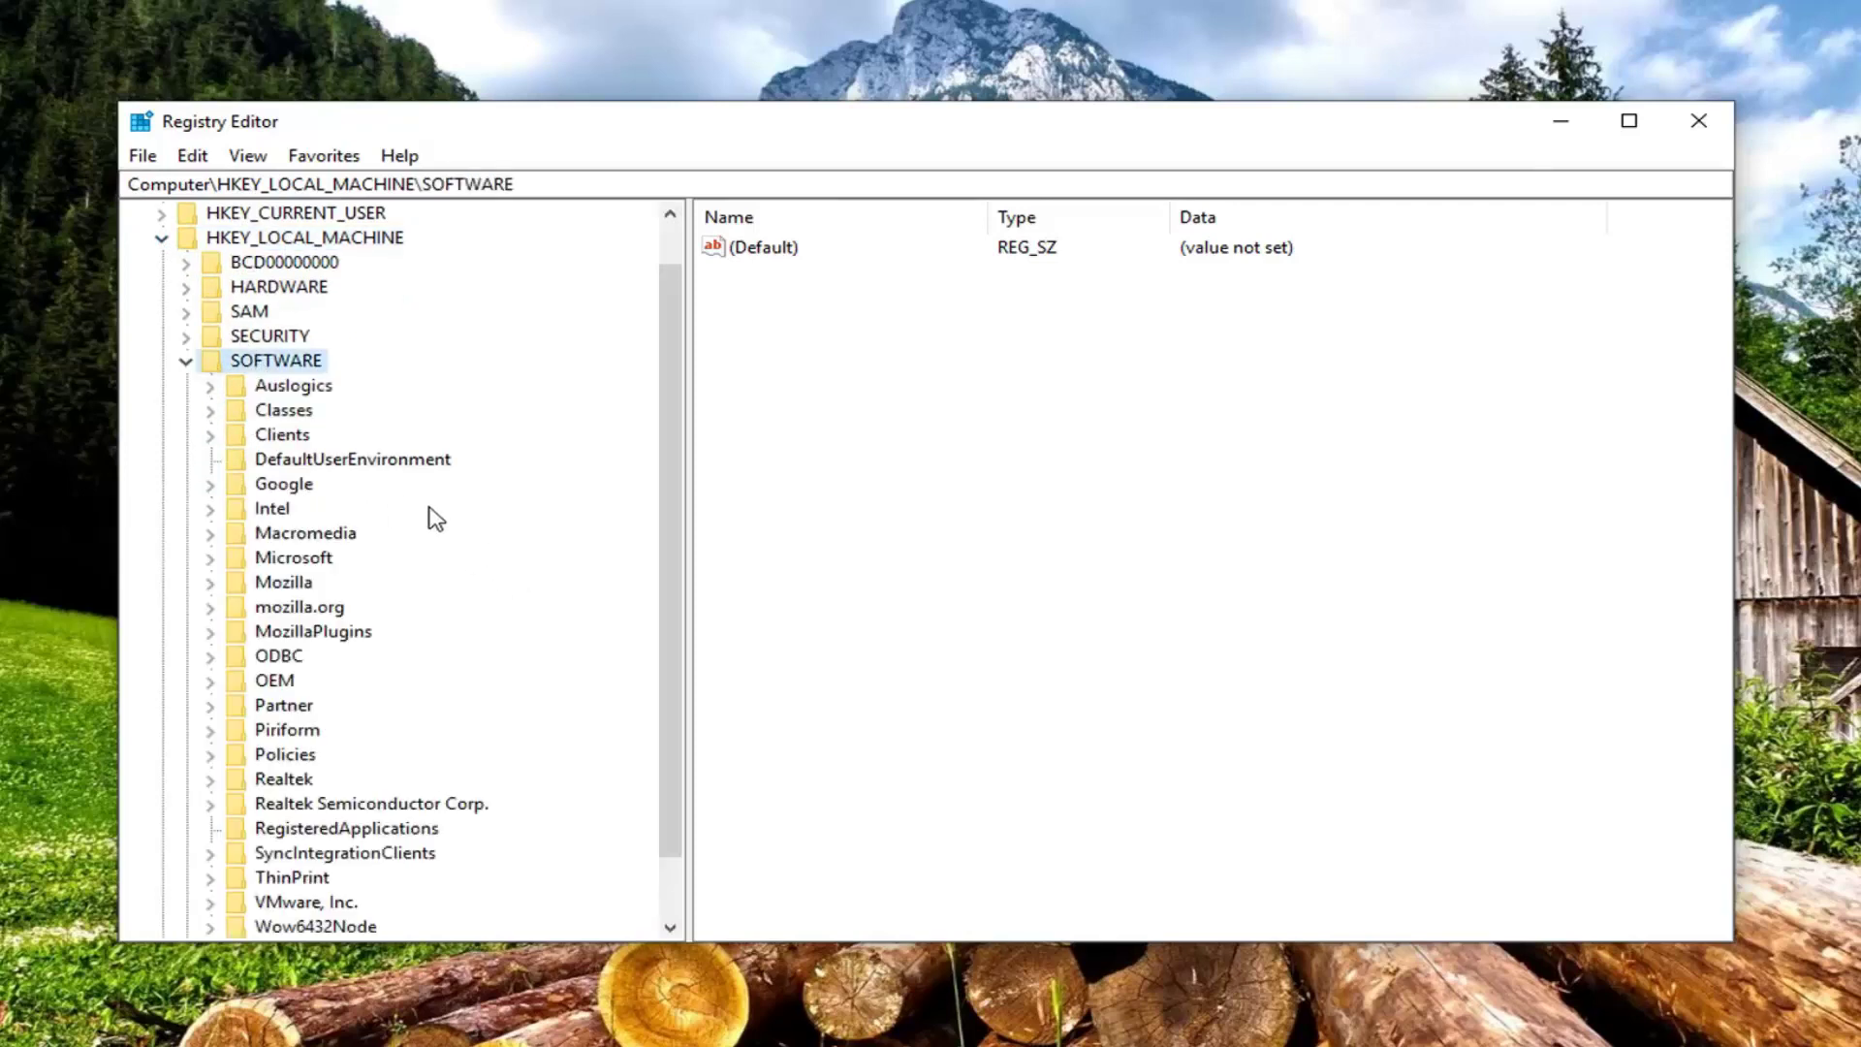
{"action": "scroll", "coordinate": [339, 601], "scroll_direction": "down", "scroll_amount": 1}
{"action": "left_click", "coordinate": [223, 686]}
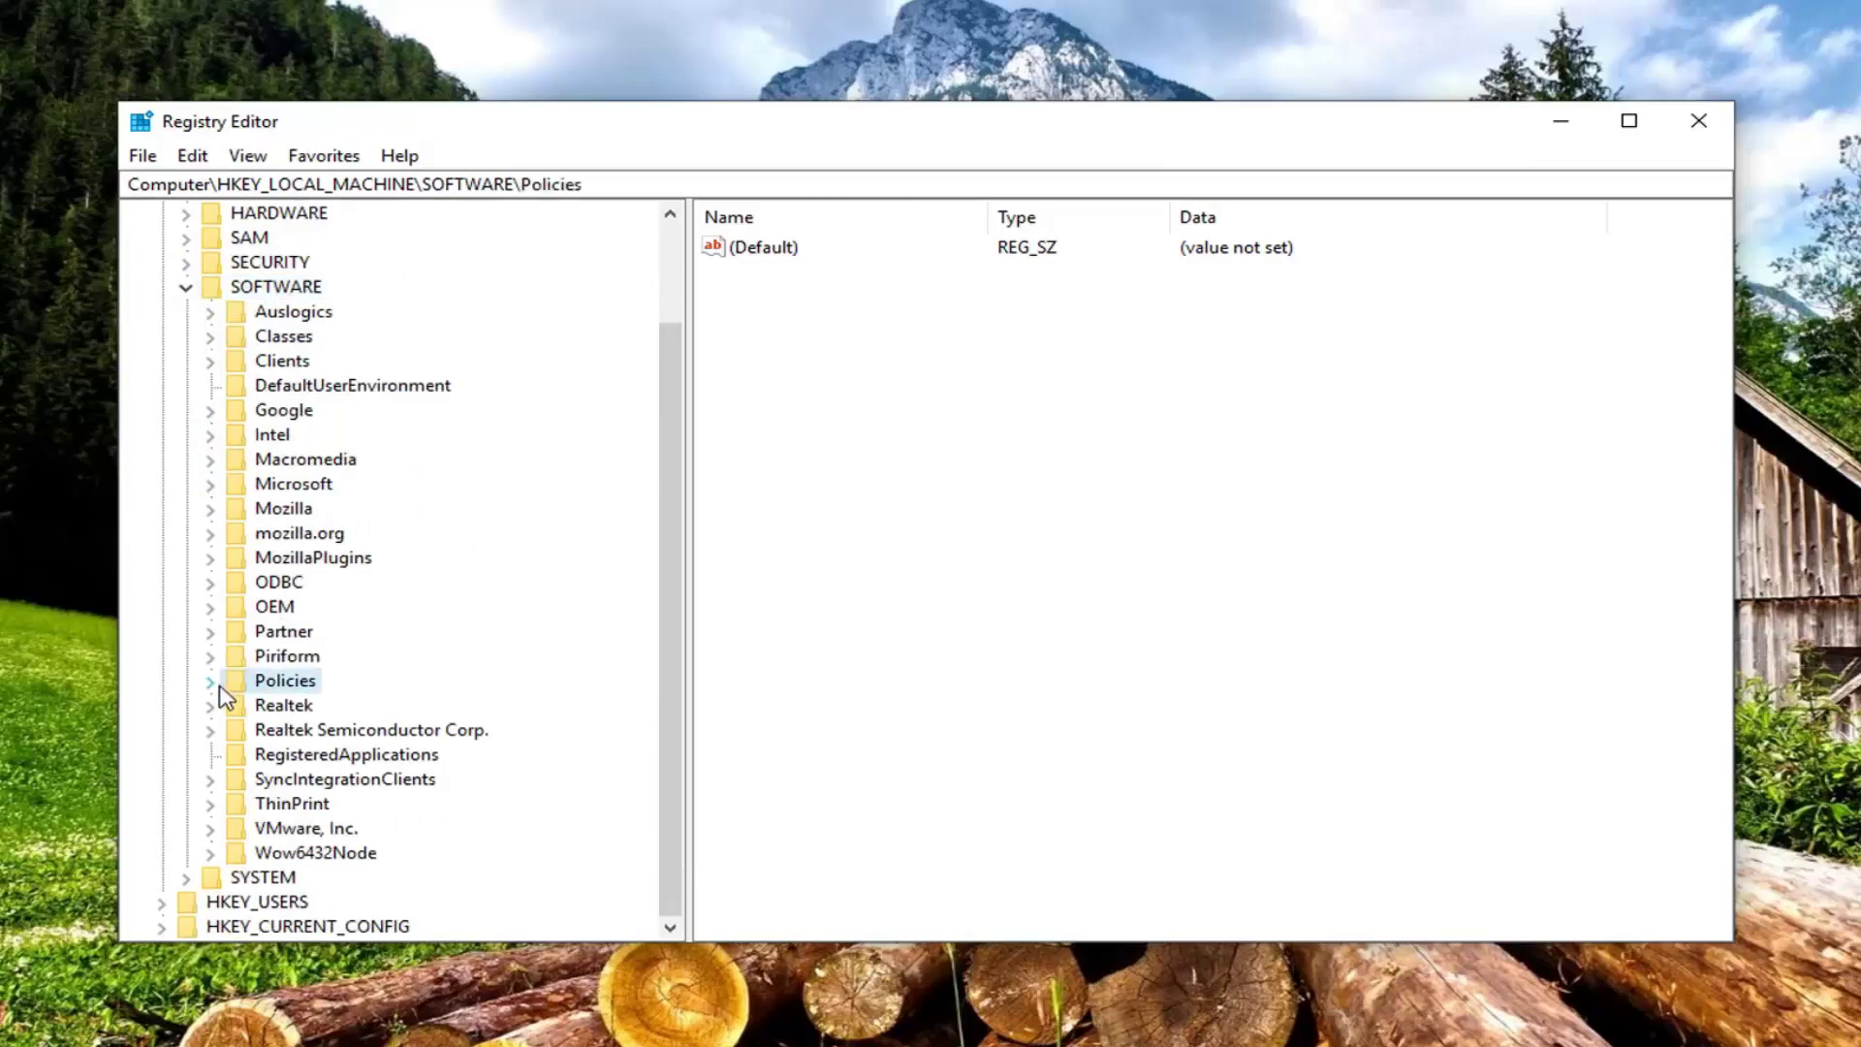
{"action": "left_click", "coordinate": [211, 683]}
{"action": "left_click", "coordinate": [235, 707]}
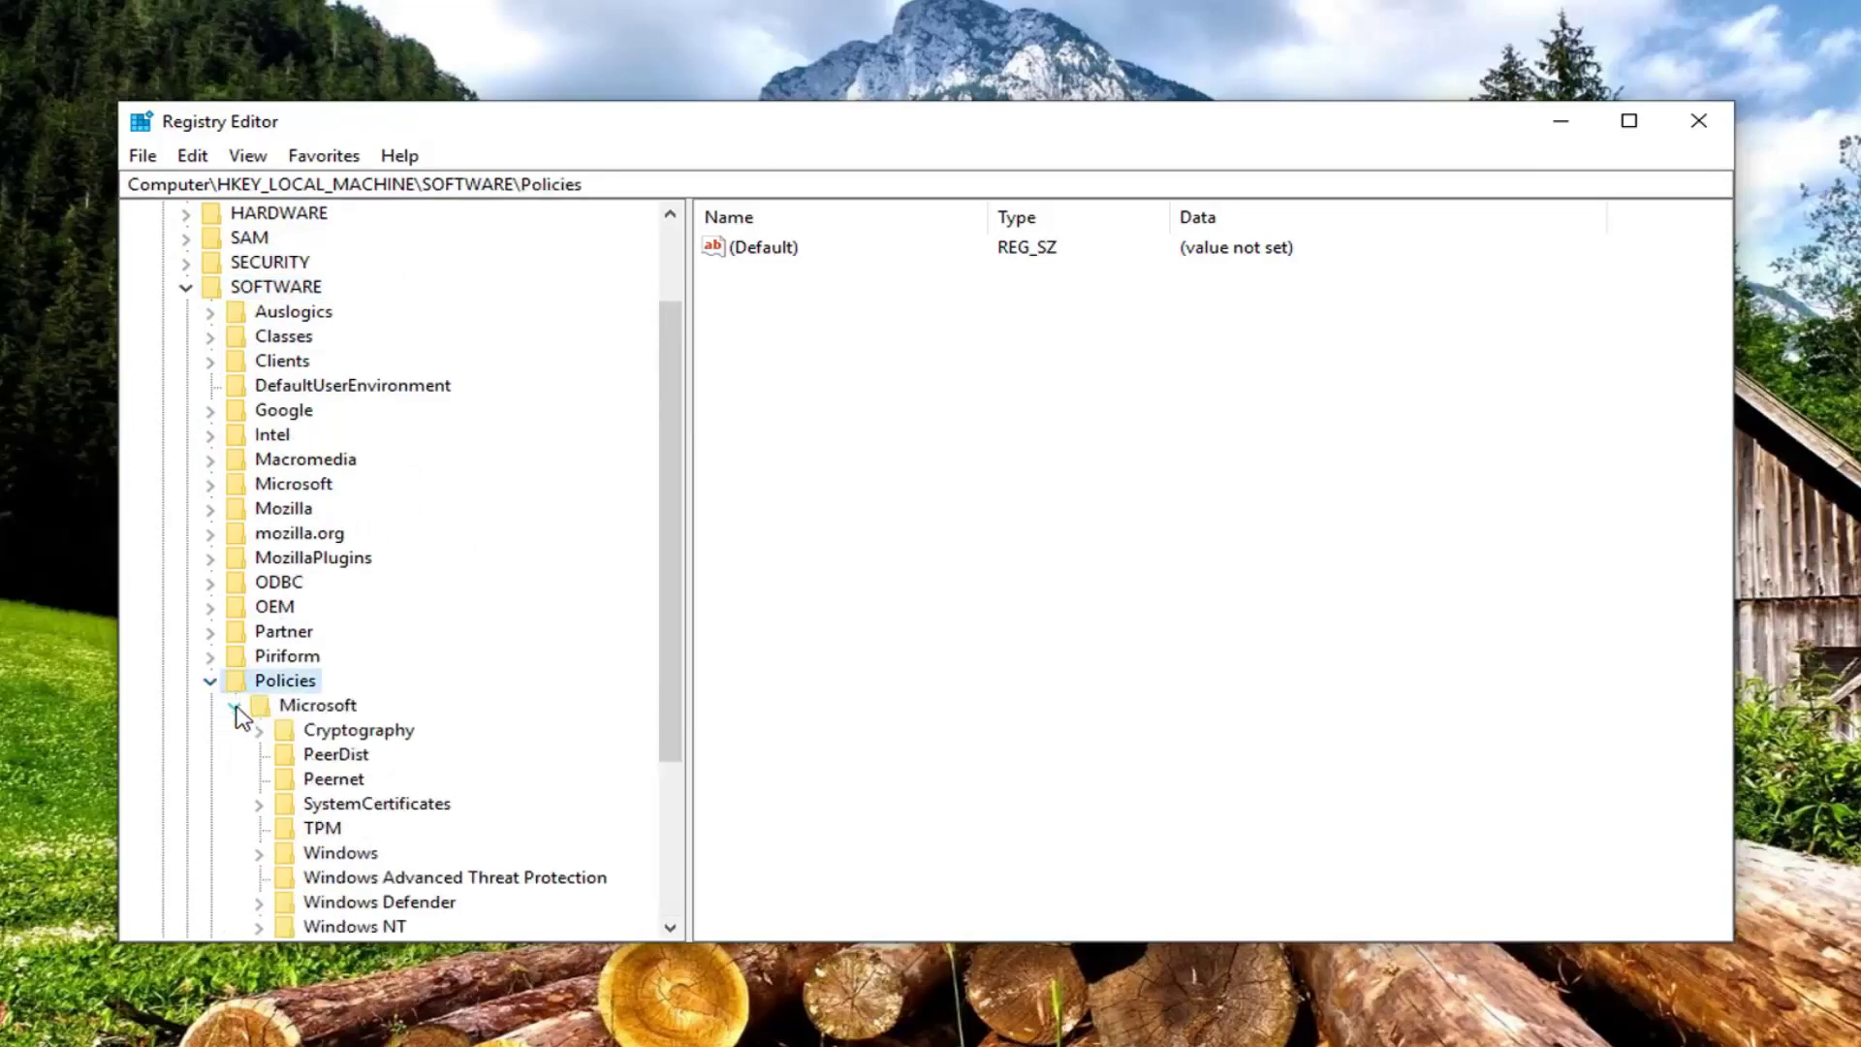
{"action": "scroll", "coordinate": [274, 620], "scroll_direction": "down", "scroll_amount": 3}
{"action": "left_click", "coordinate": [290, 605]}
{"action": "left_click", "coordinate": [258, 607]}
{"action": "scroll", "coordinate": [385, 591], "scroll_direction": "down", "scroll_amount": 3}
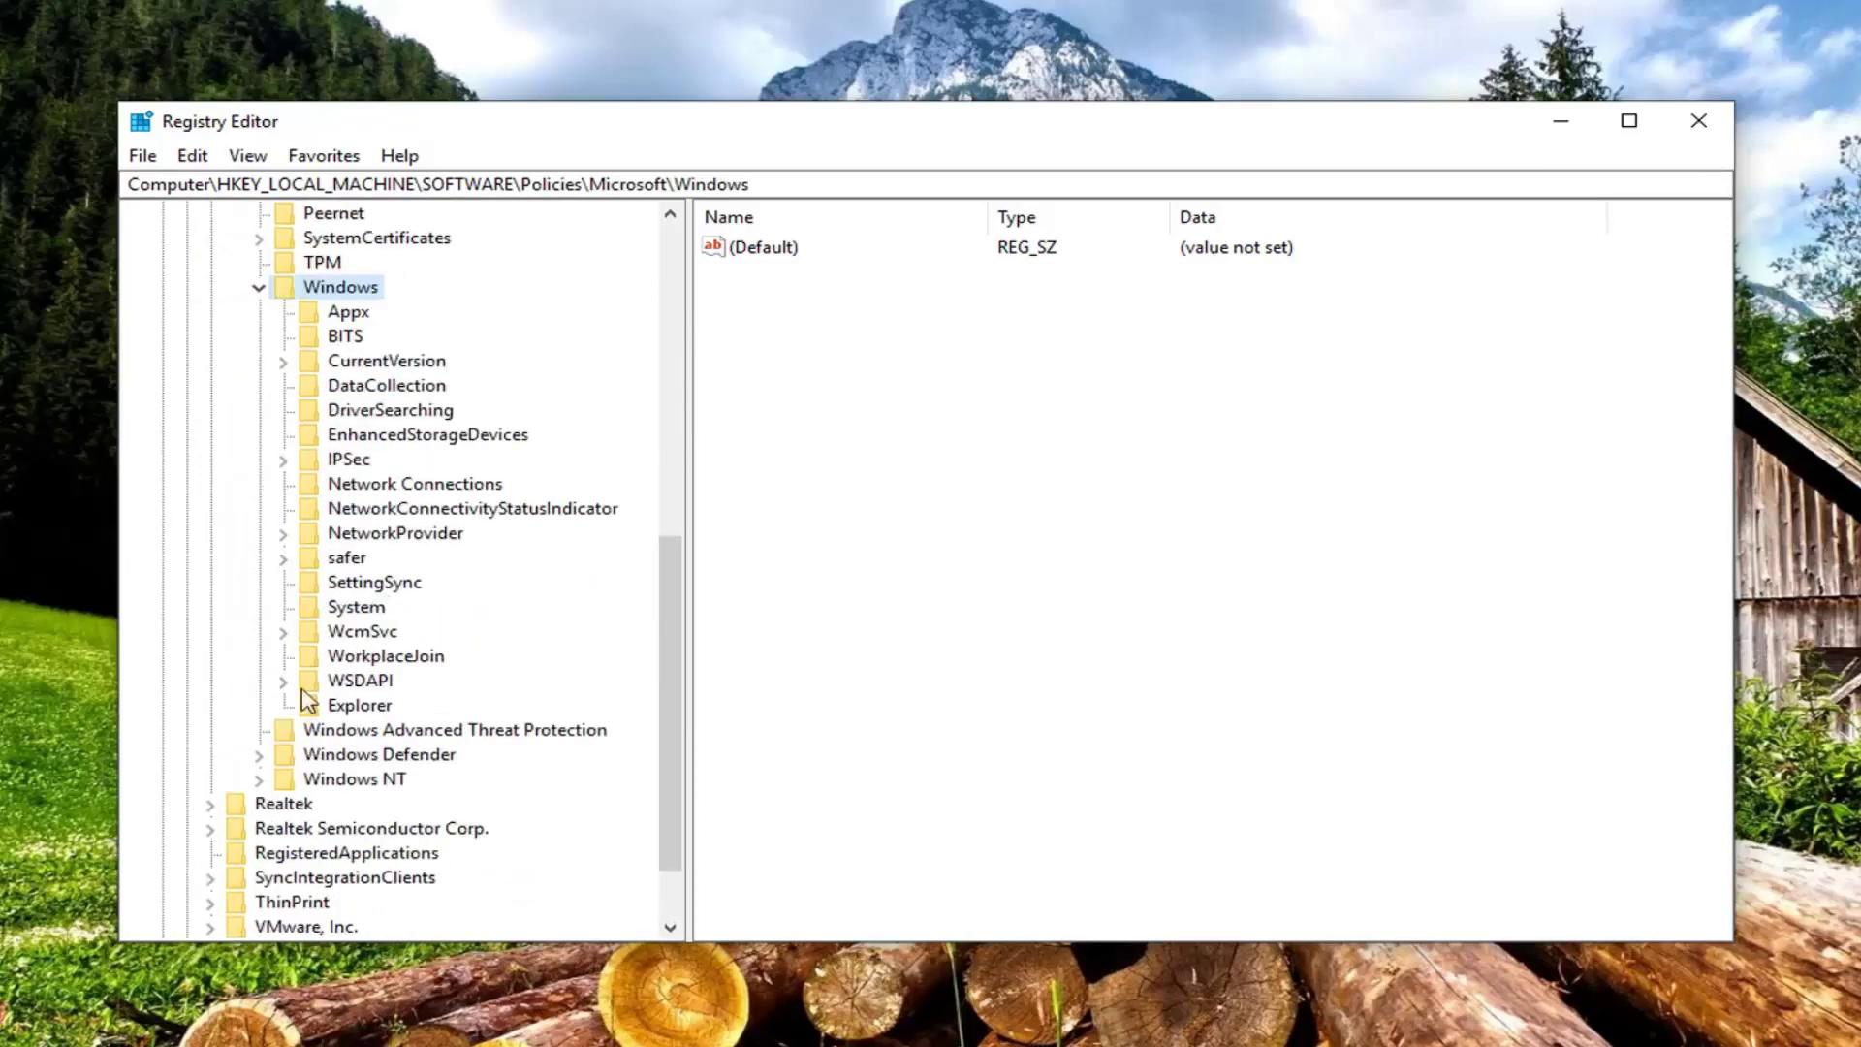
{"action": "left_click", "coordinate": [349, 708]}
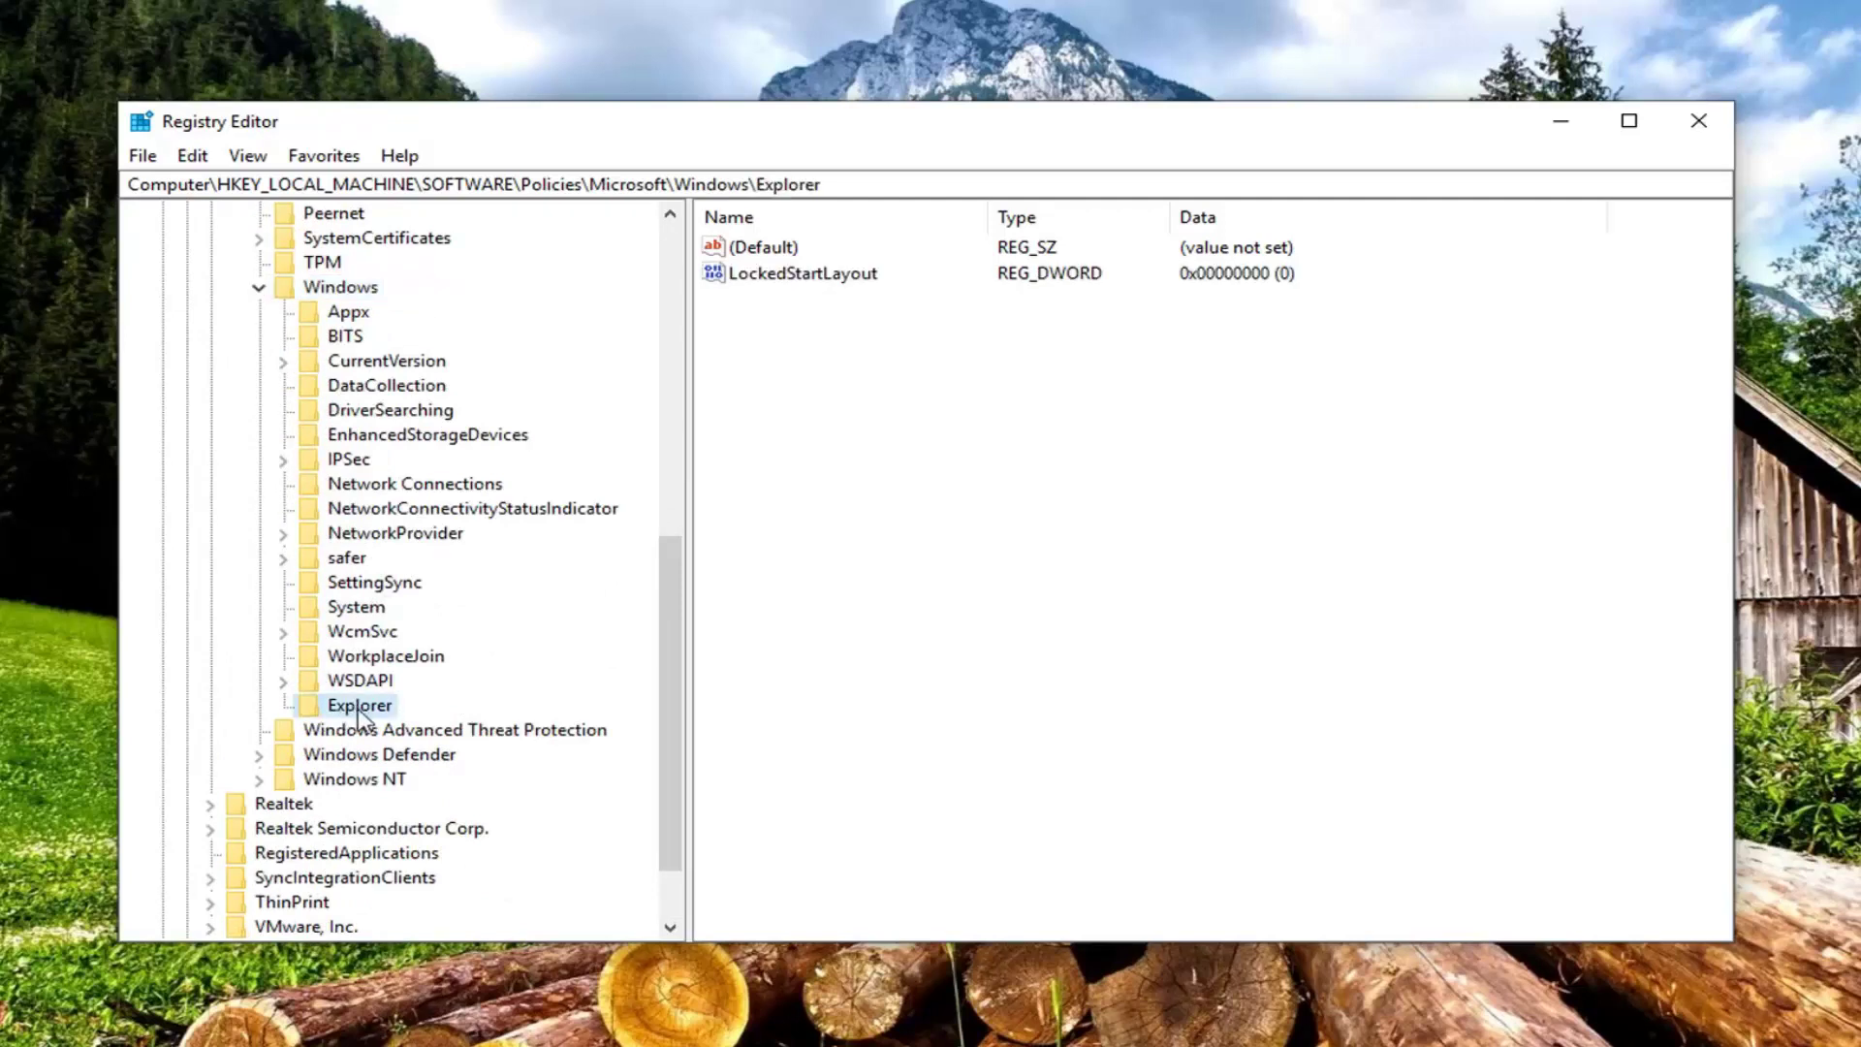
{"action": "left_click", "coordinate": [790, 276]}
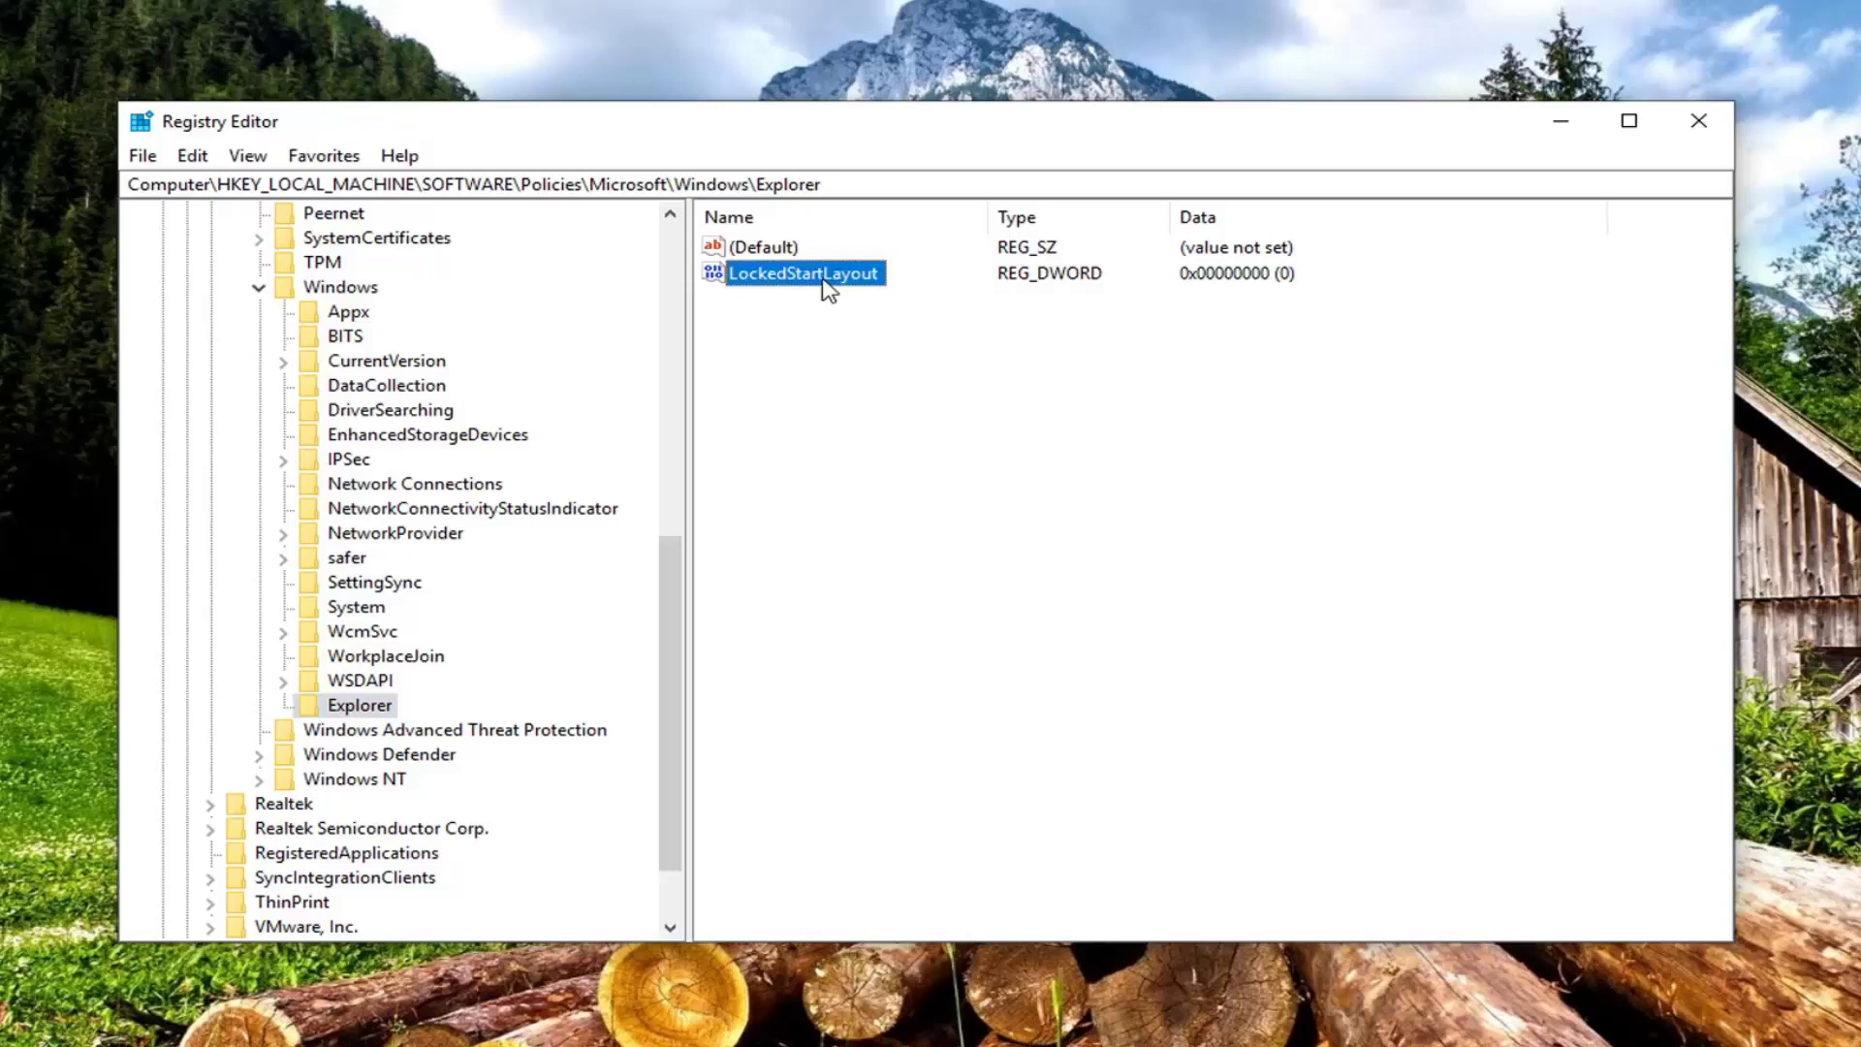
Delete the LockedStartLayout DWORD from the Explorer policies key.
{"action": "right_click", "coordinate": [829, 281]}
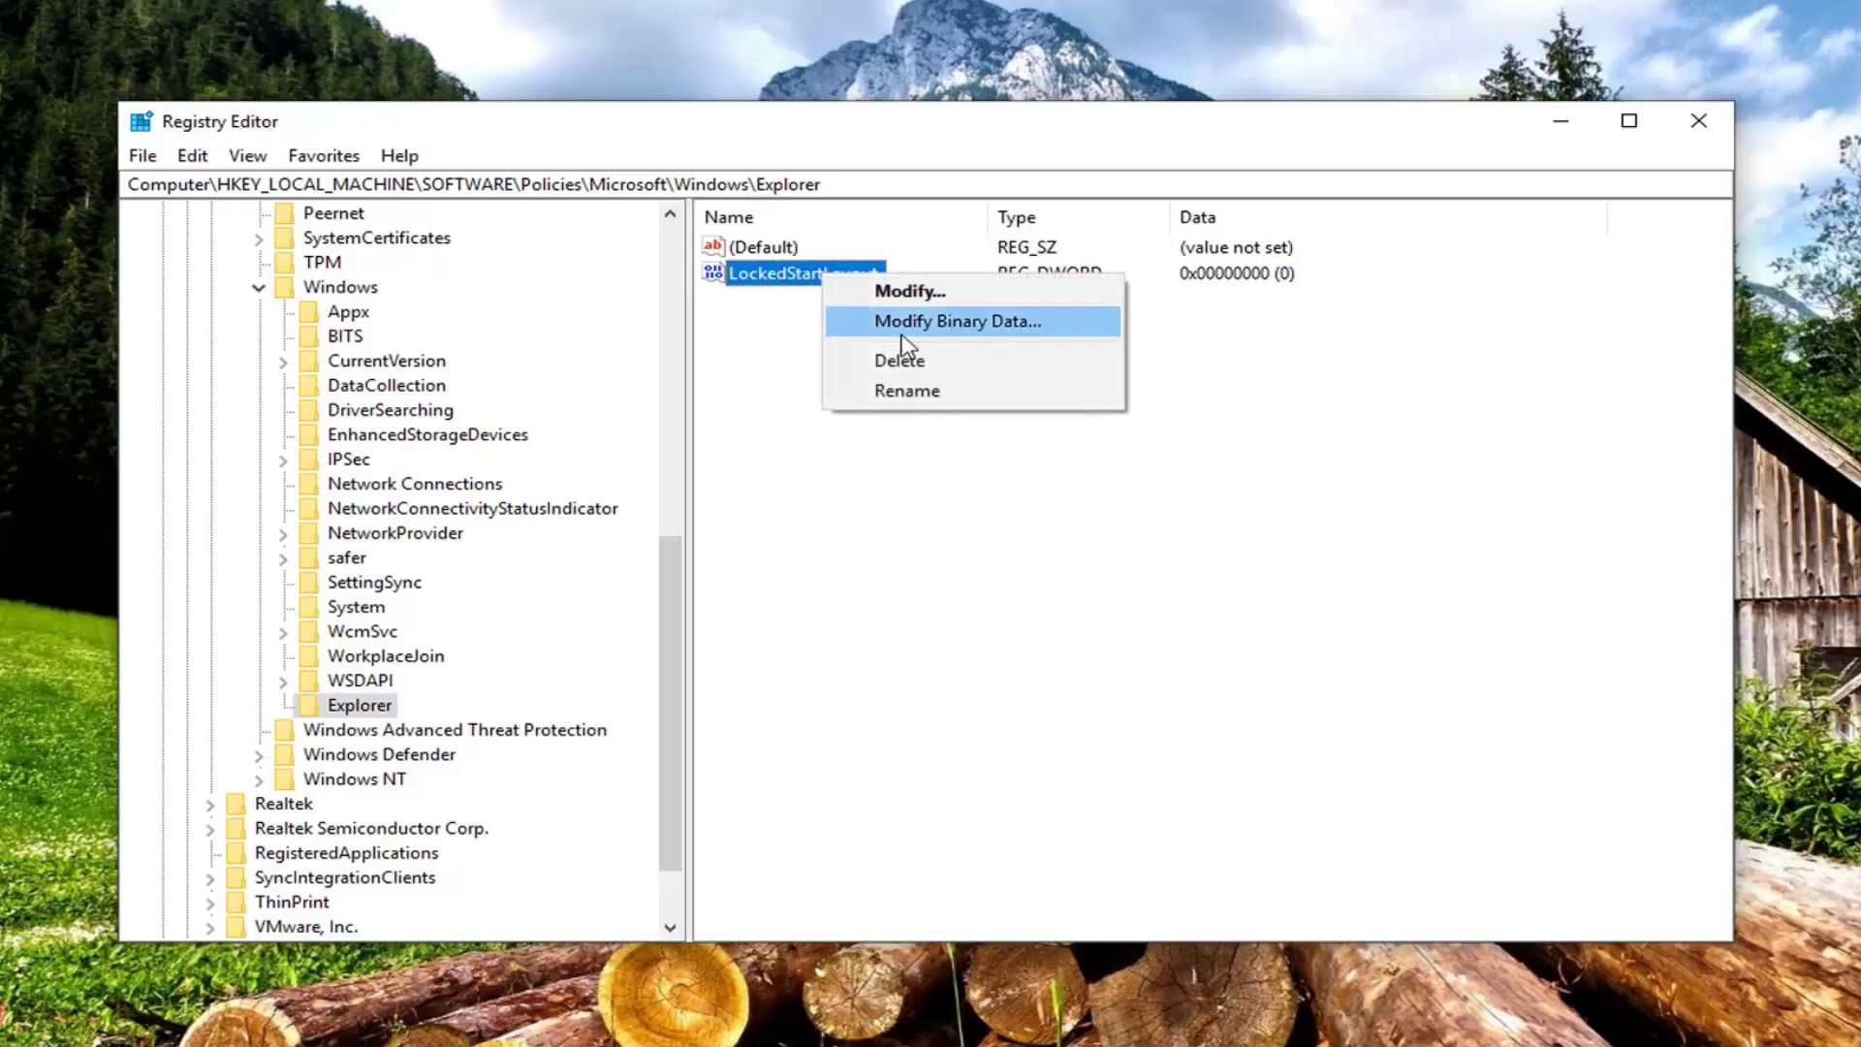
{"action": "left_click", "coordinate": [927, 361]}
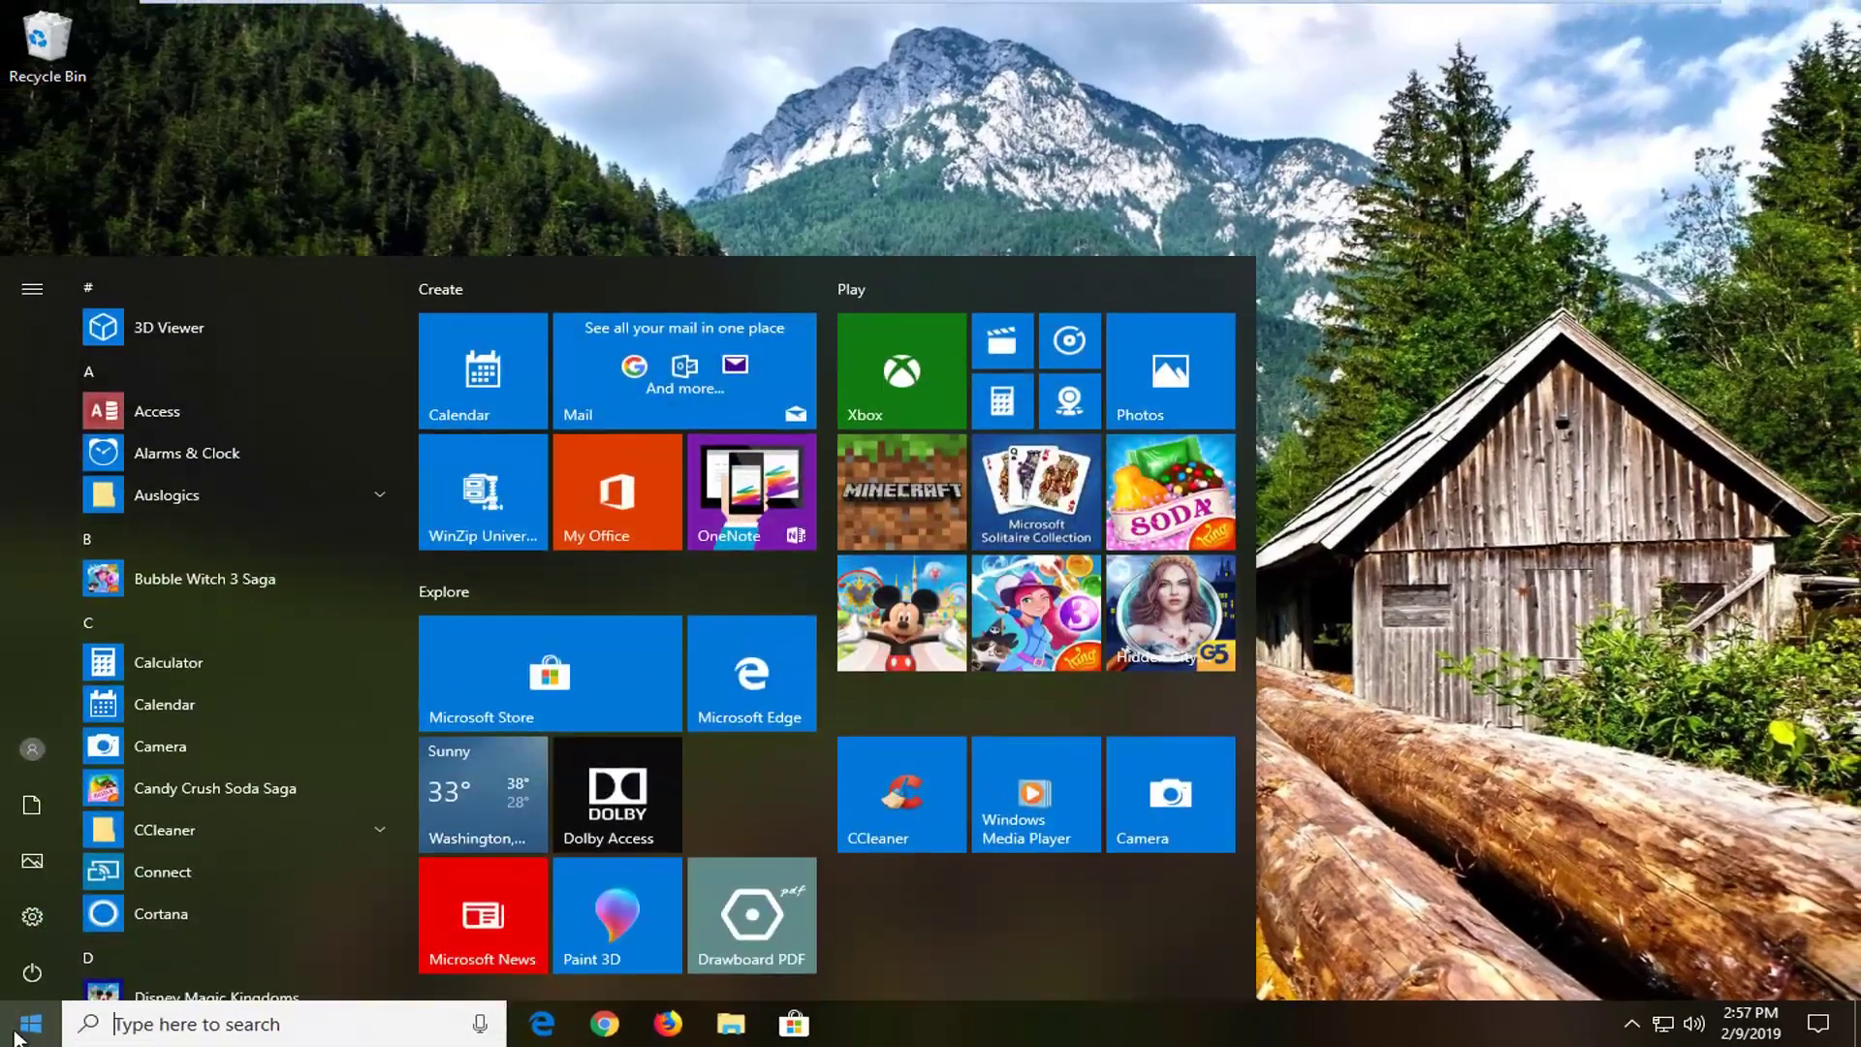
Search Start for cmd and run Command Prompt as administrator, approving UAC.
{"action": "type", "text": "cmd"}
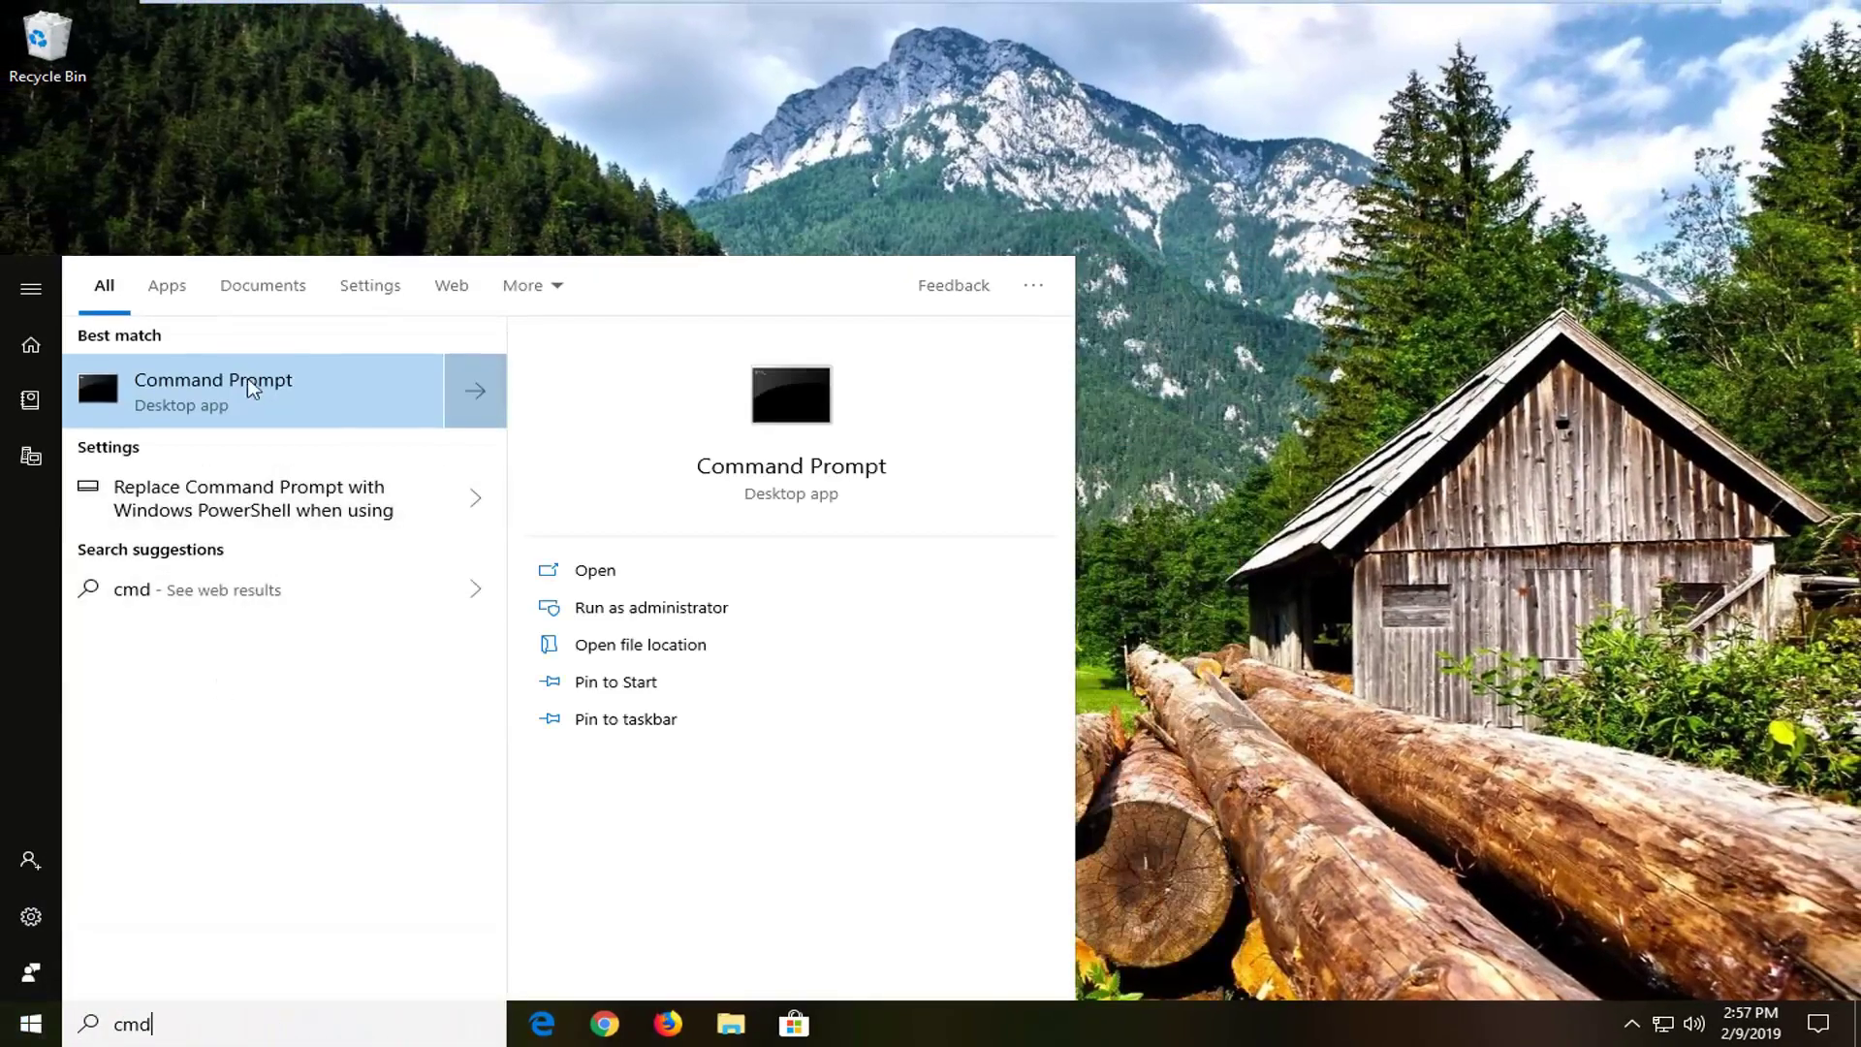
{"action": "right_click", "coordinate": [237, 388]}
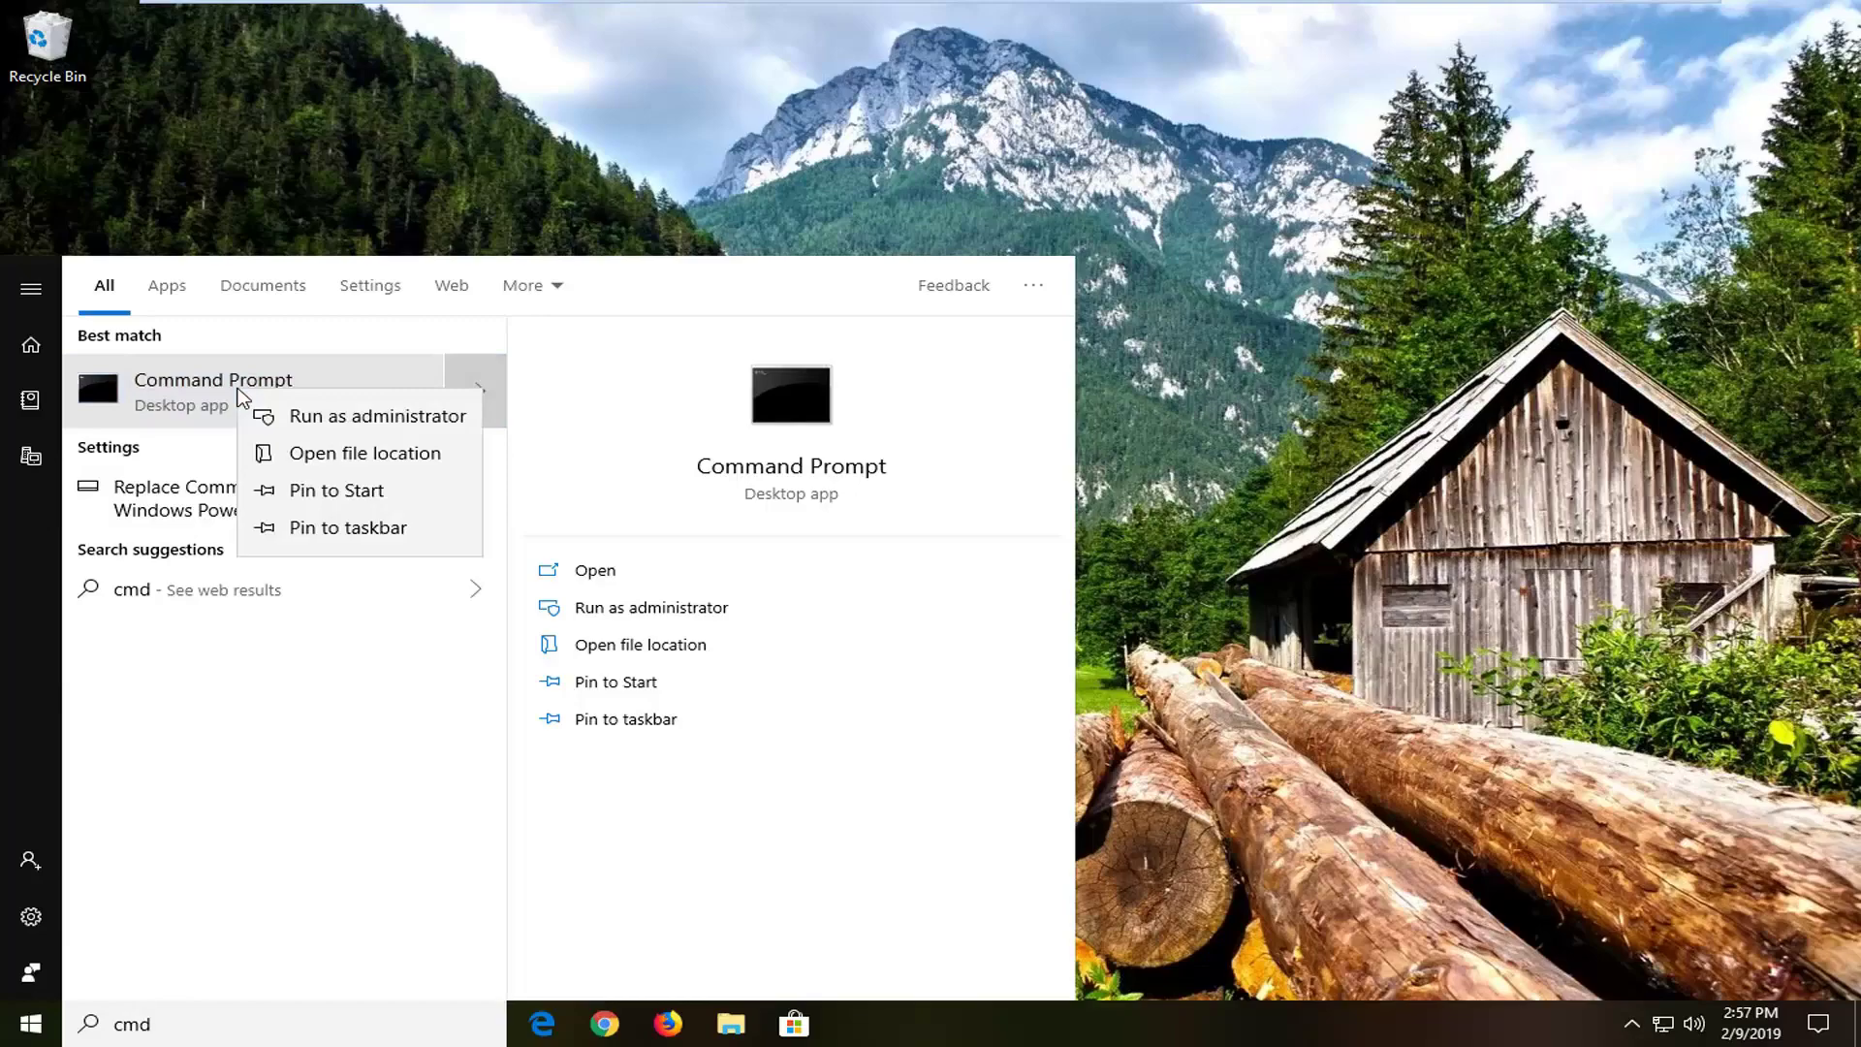
{"action": "left_click", "coordinate": [315, 417]}
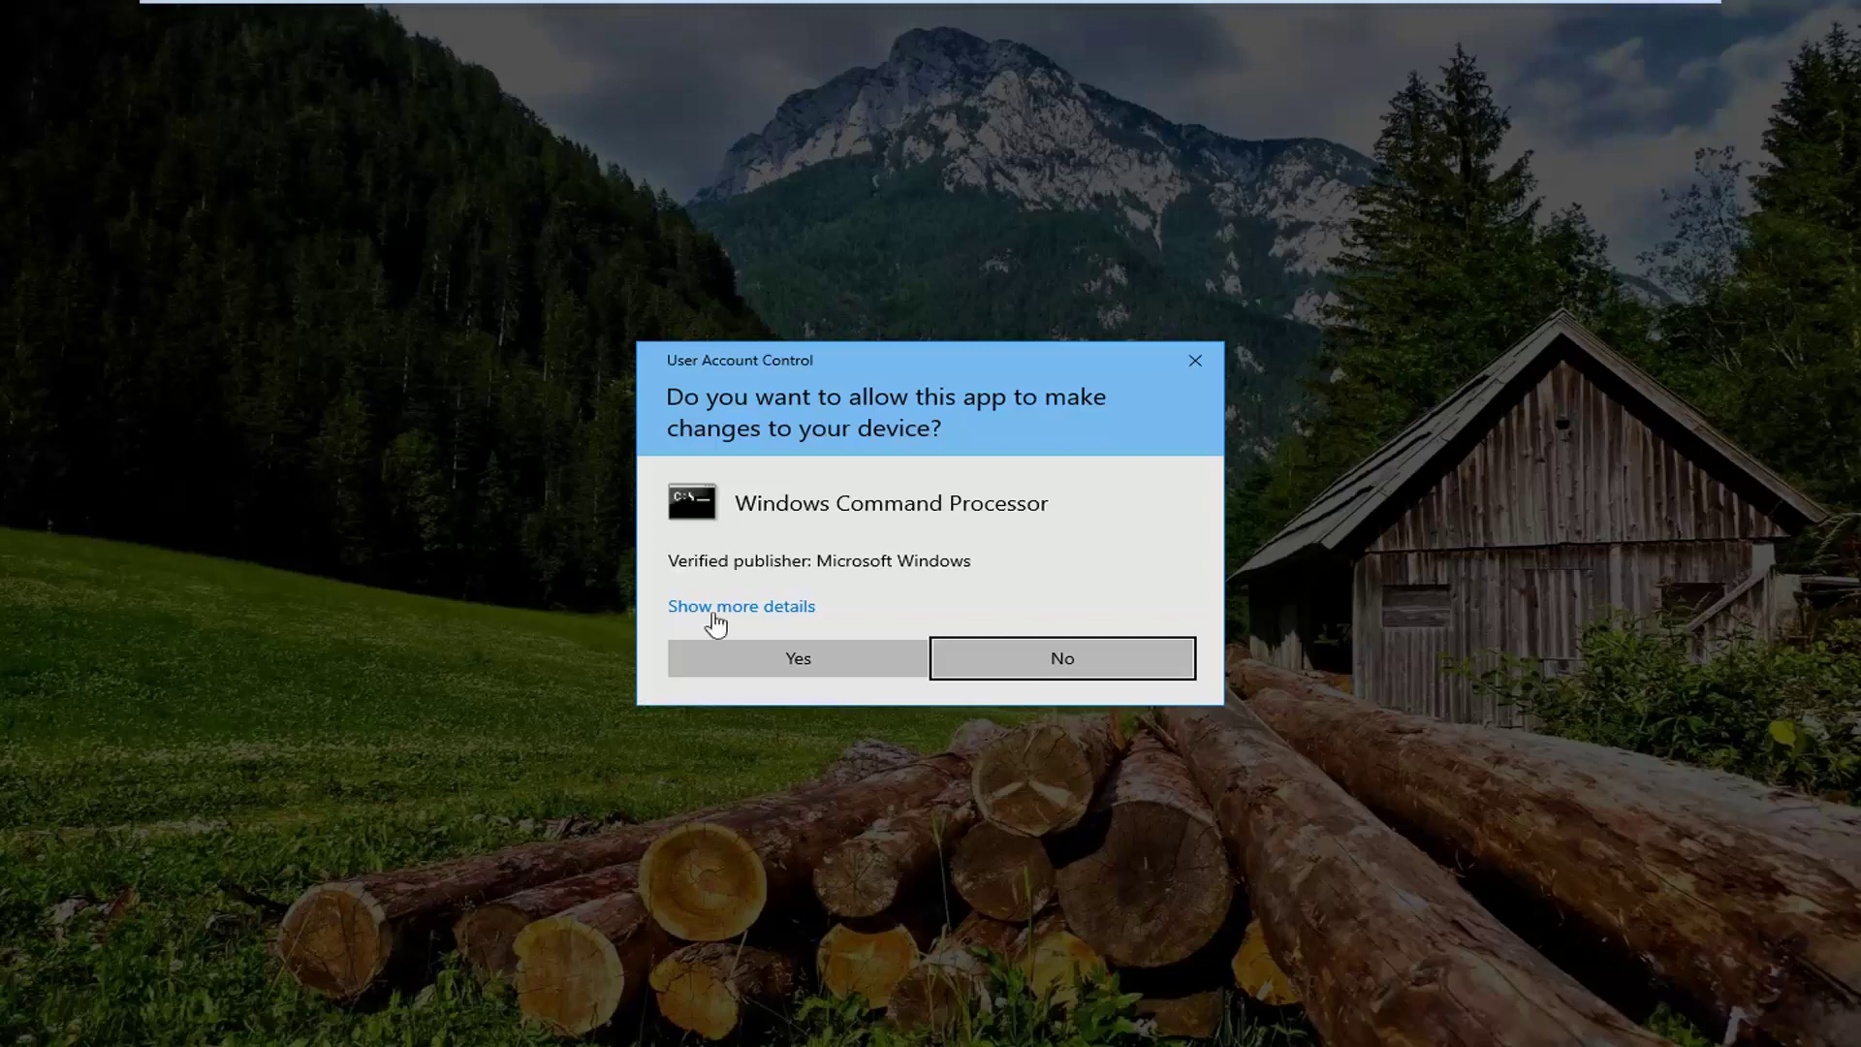
{"action": "left_click", "coordinate": [766, 657]}
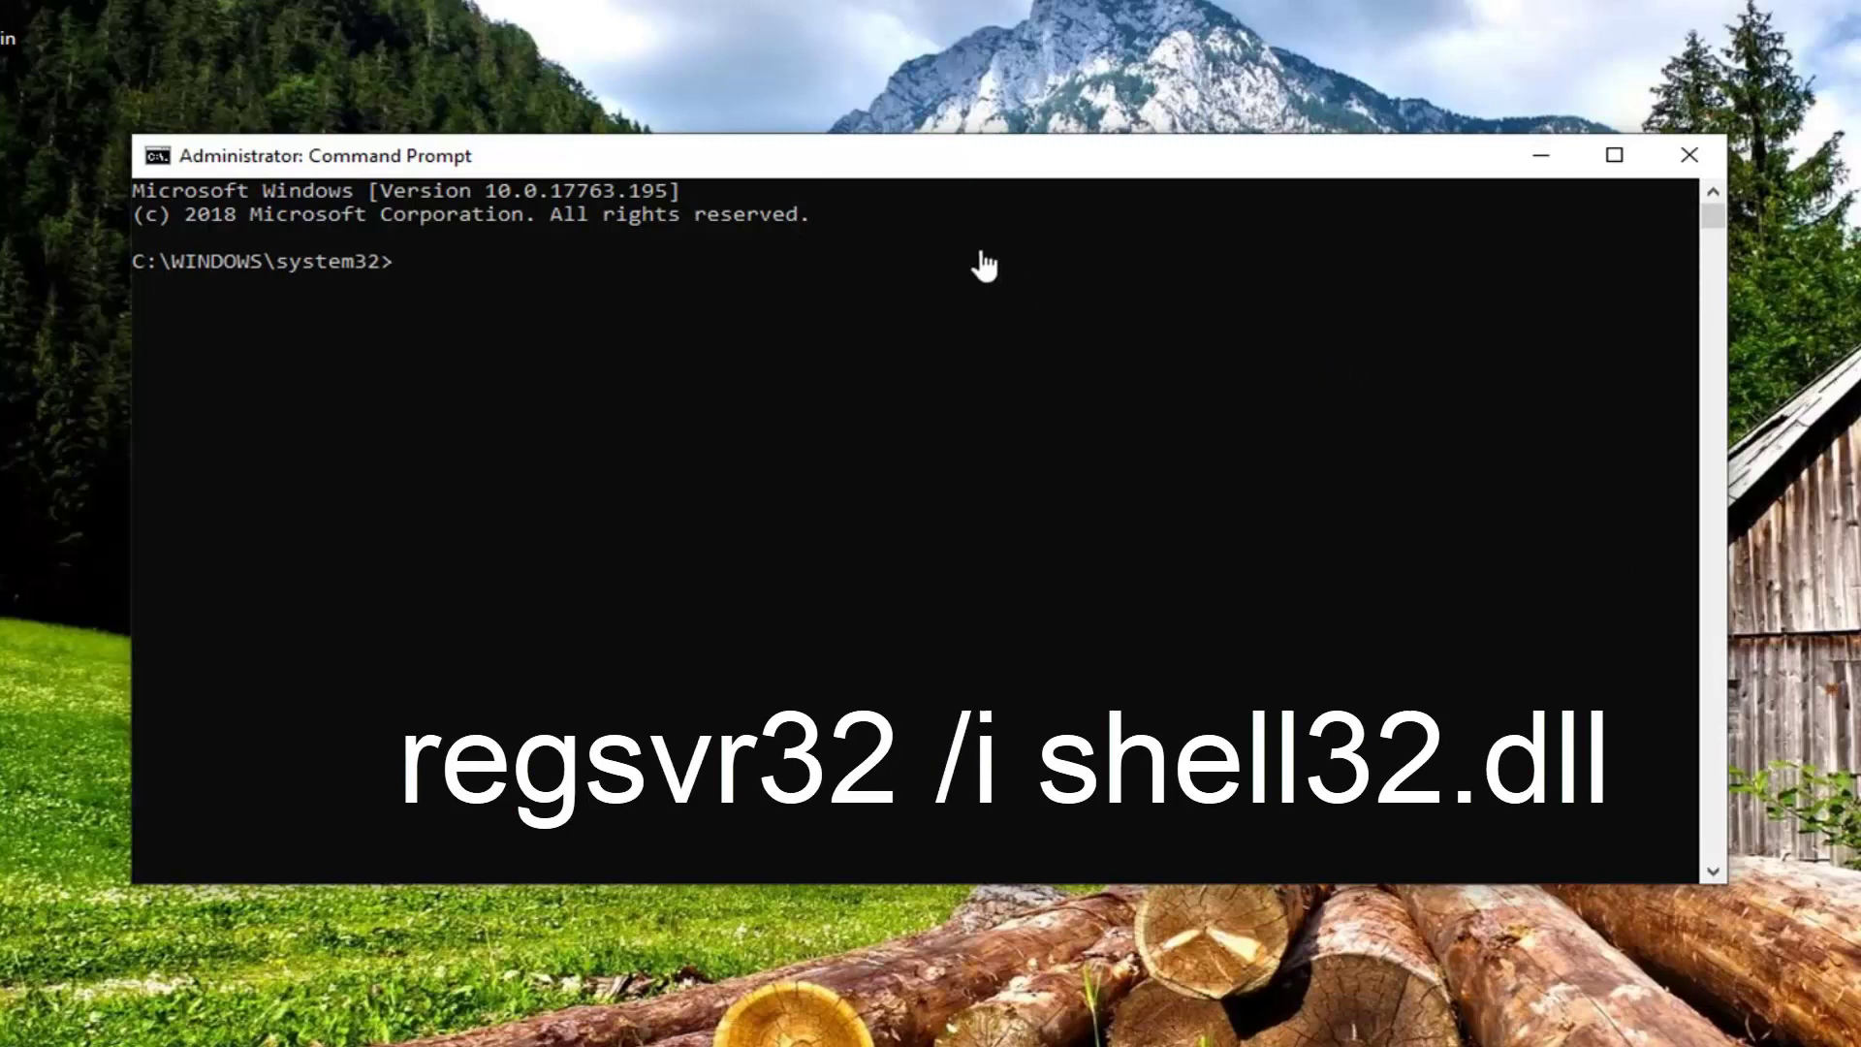
Paste and run regsvr32 /i shell32.dll, acknowledge the success message, and close Command Prompt.
{"action": "left_click_drag", "start_coordinate": [939, 155], "coordinate": [1011, 167]}
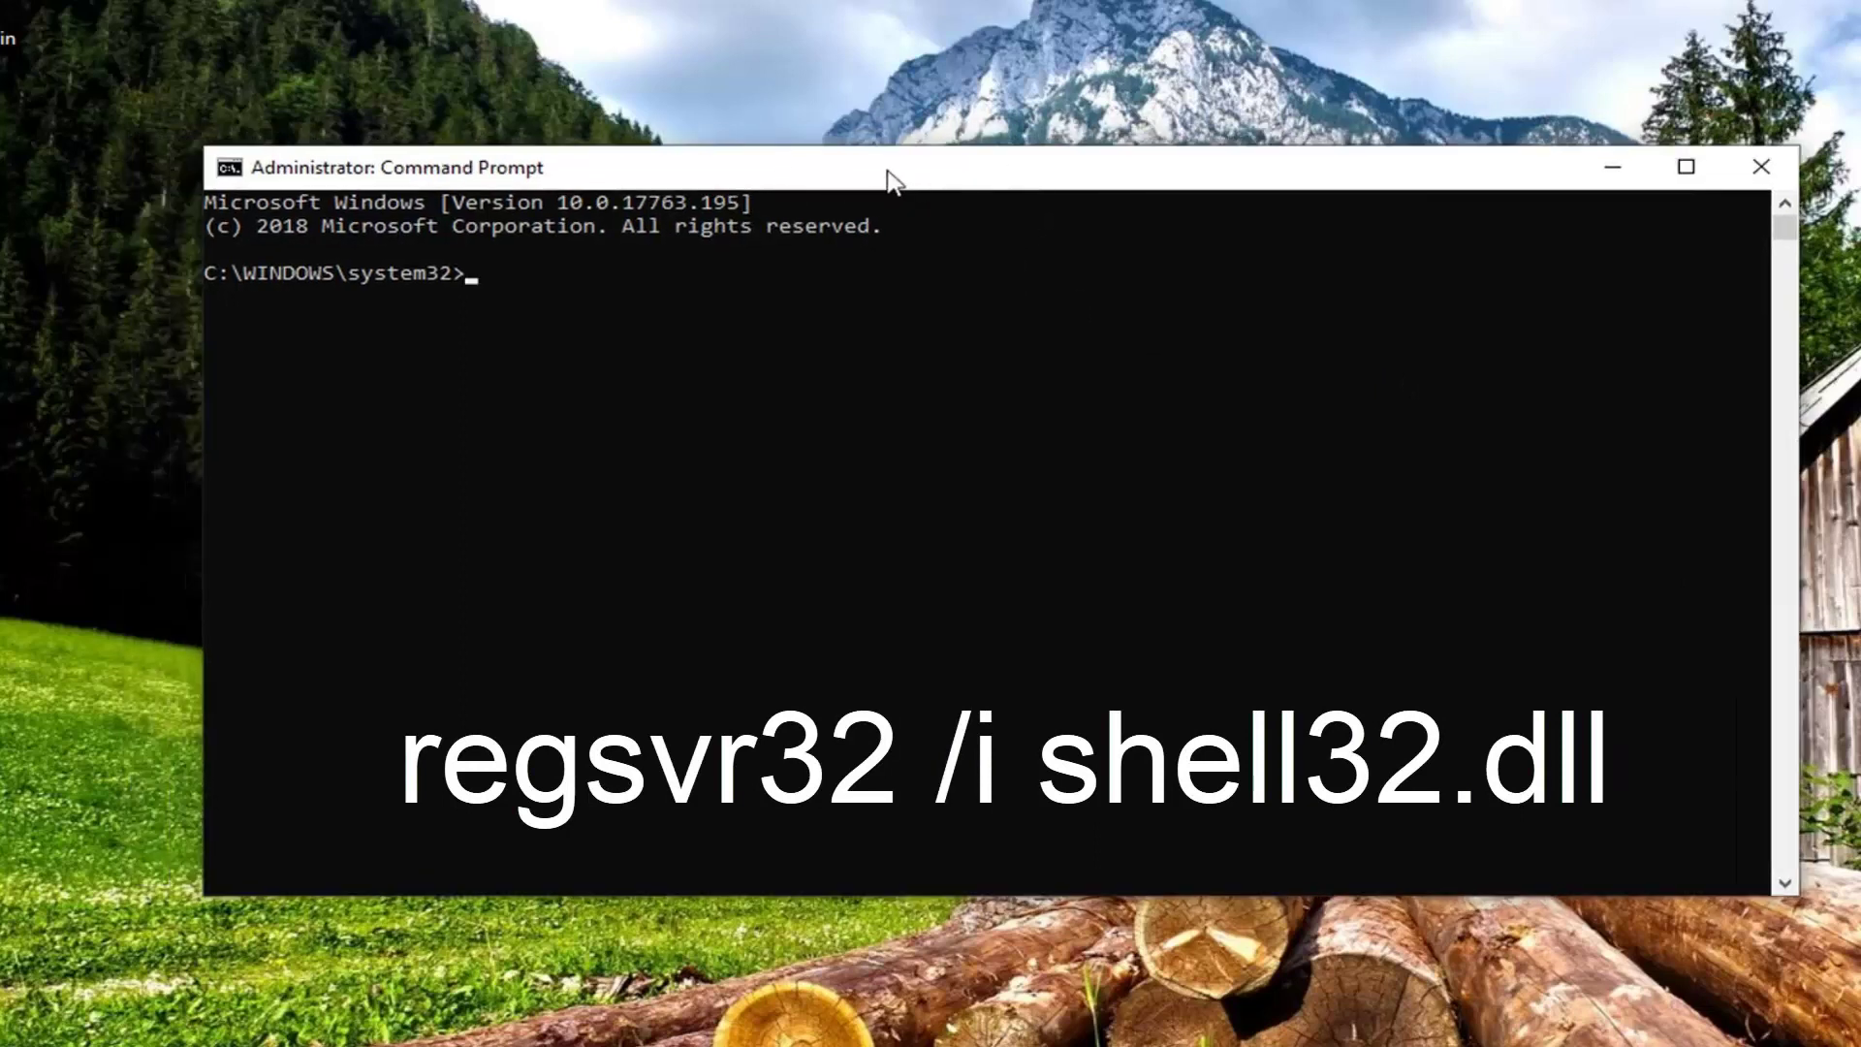
{"action": "right_click", "coordinate": [939, 171]}
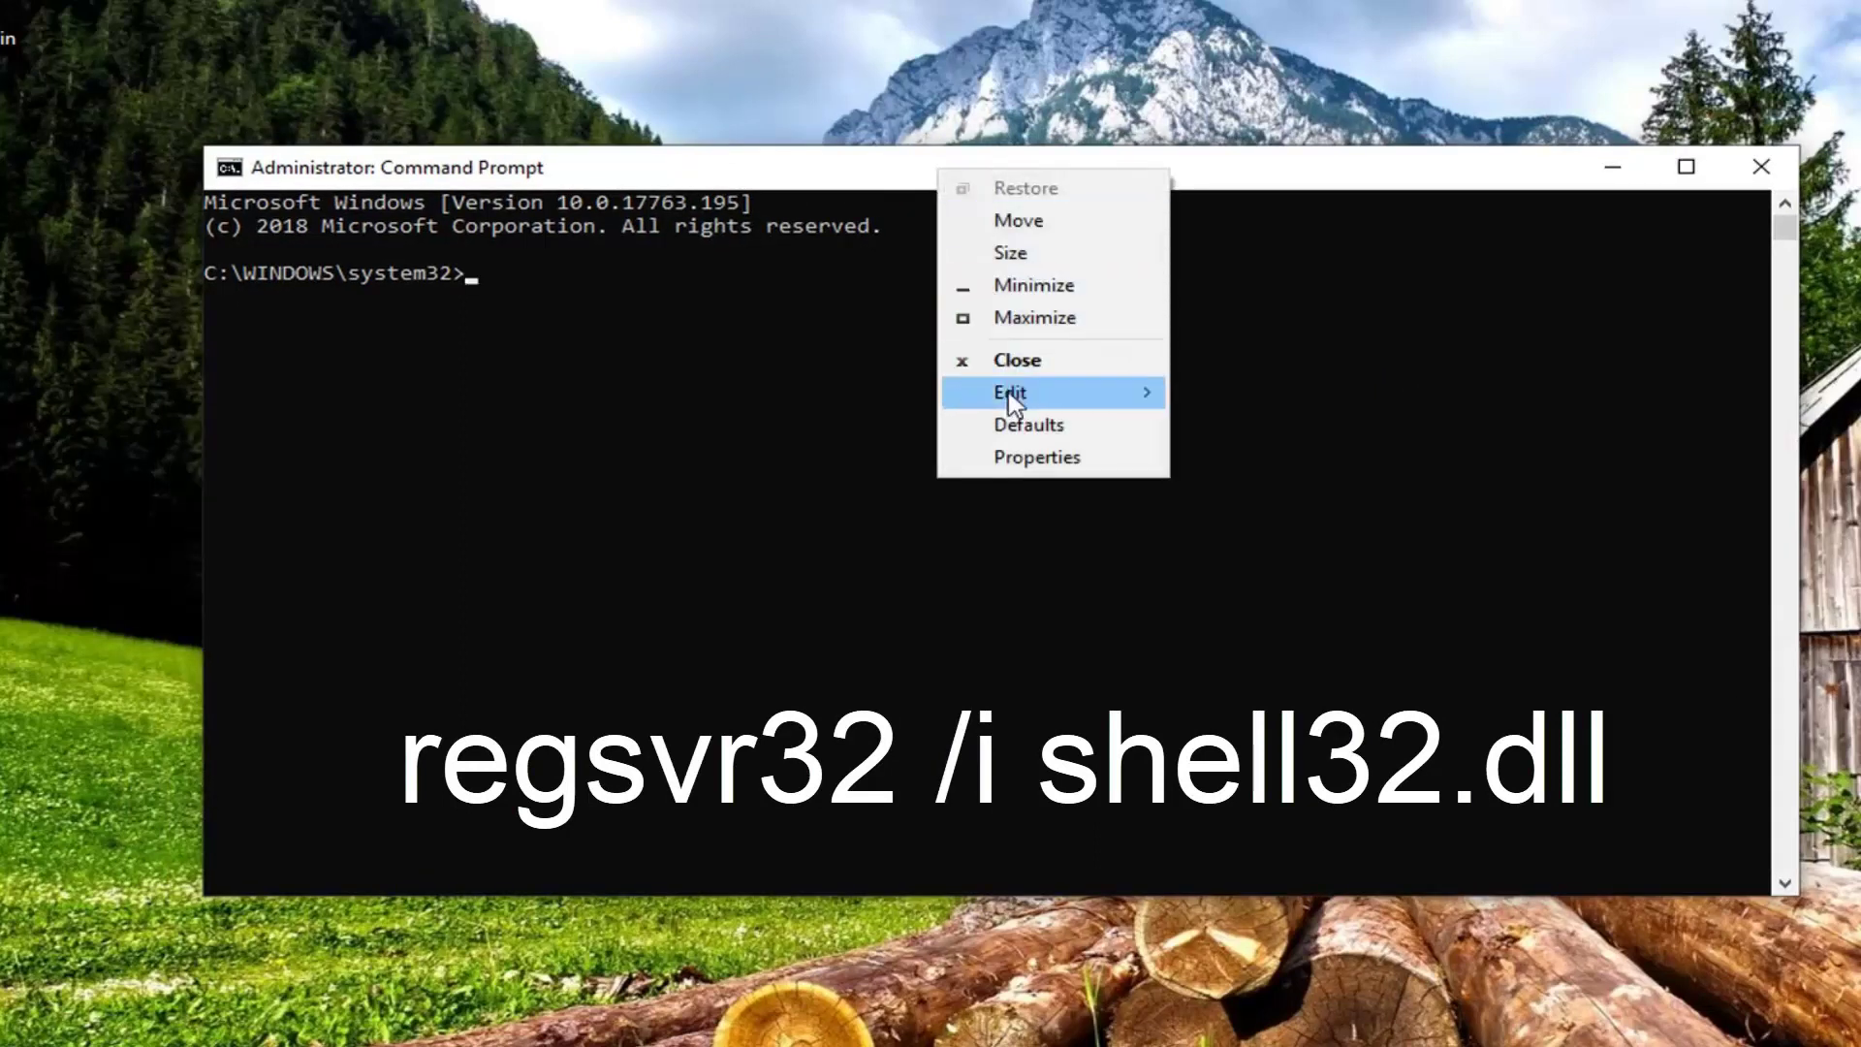
{"action": "mouse_move", "coordinate": [1012, 401]}
{"action": "left_click", "coordinate": [1406, 460]}
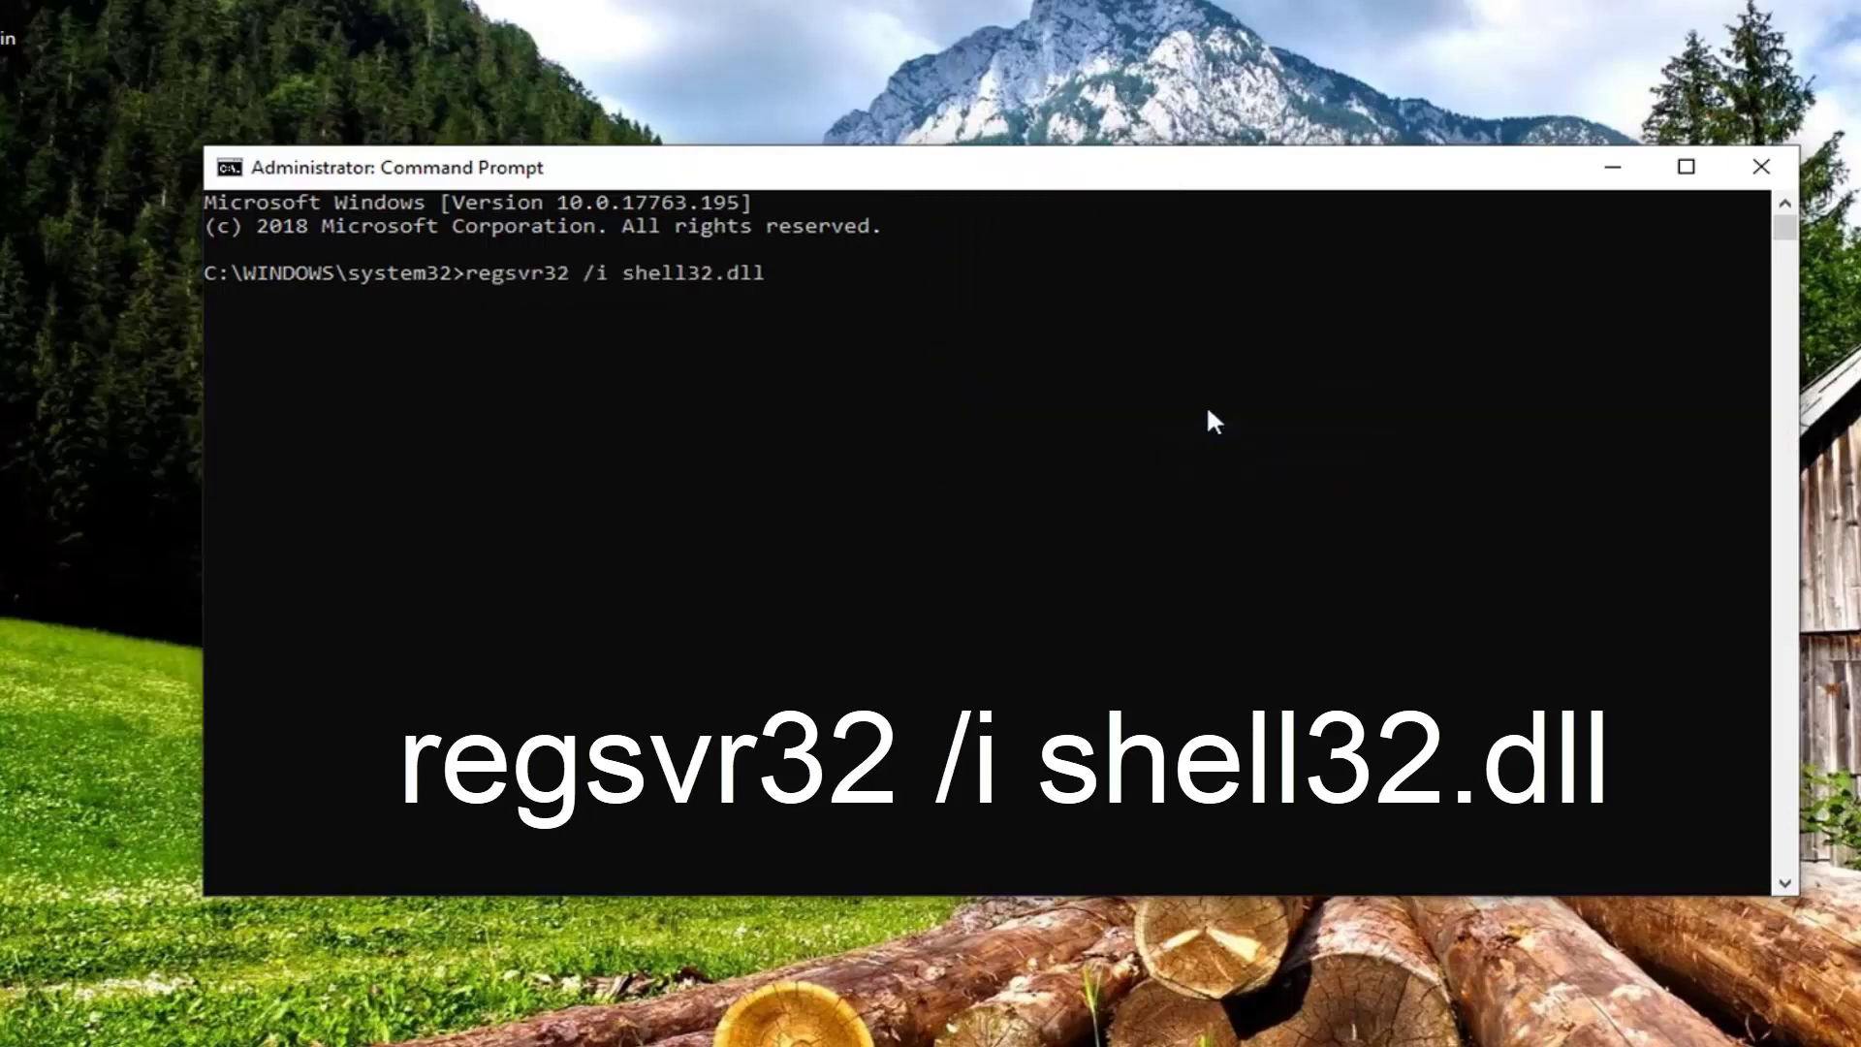
{"action": "key", "text": "Return"}
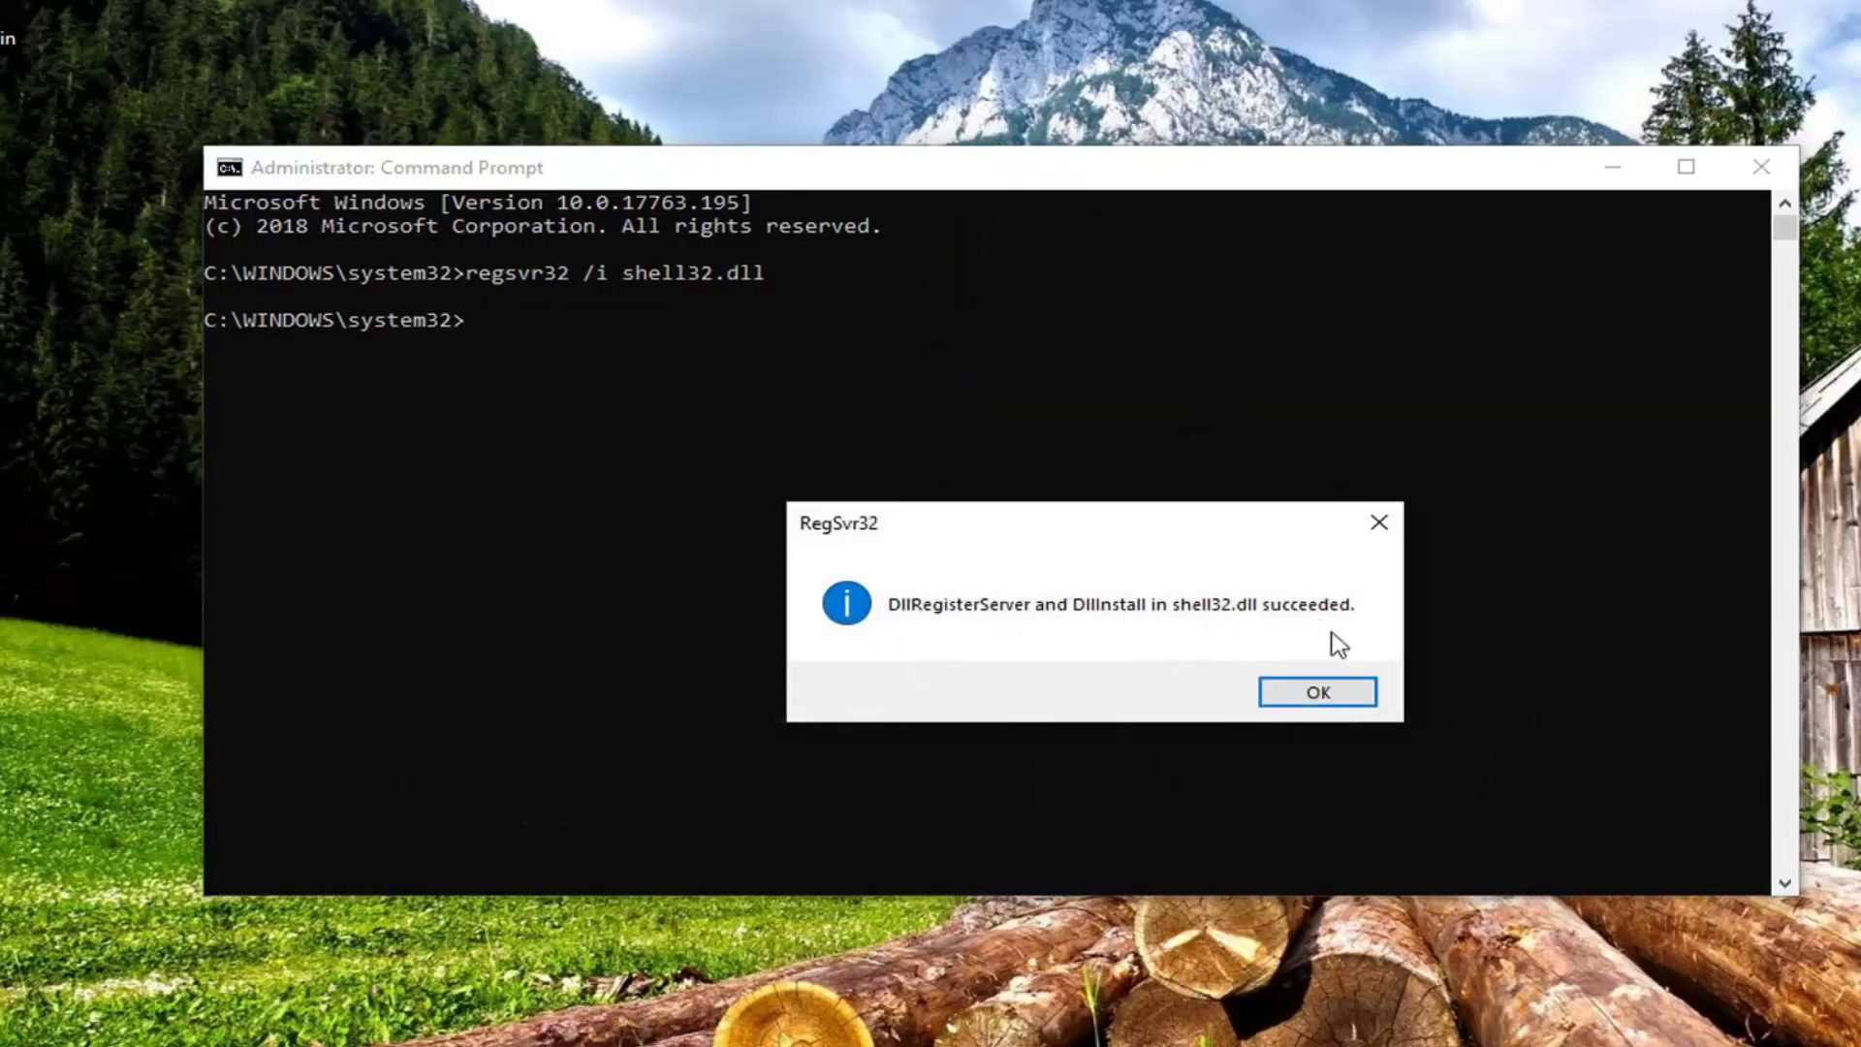
{"action": "left_click", "coordinate": [1310, 694]}
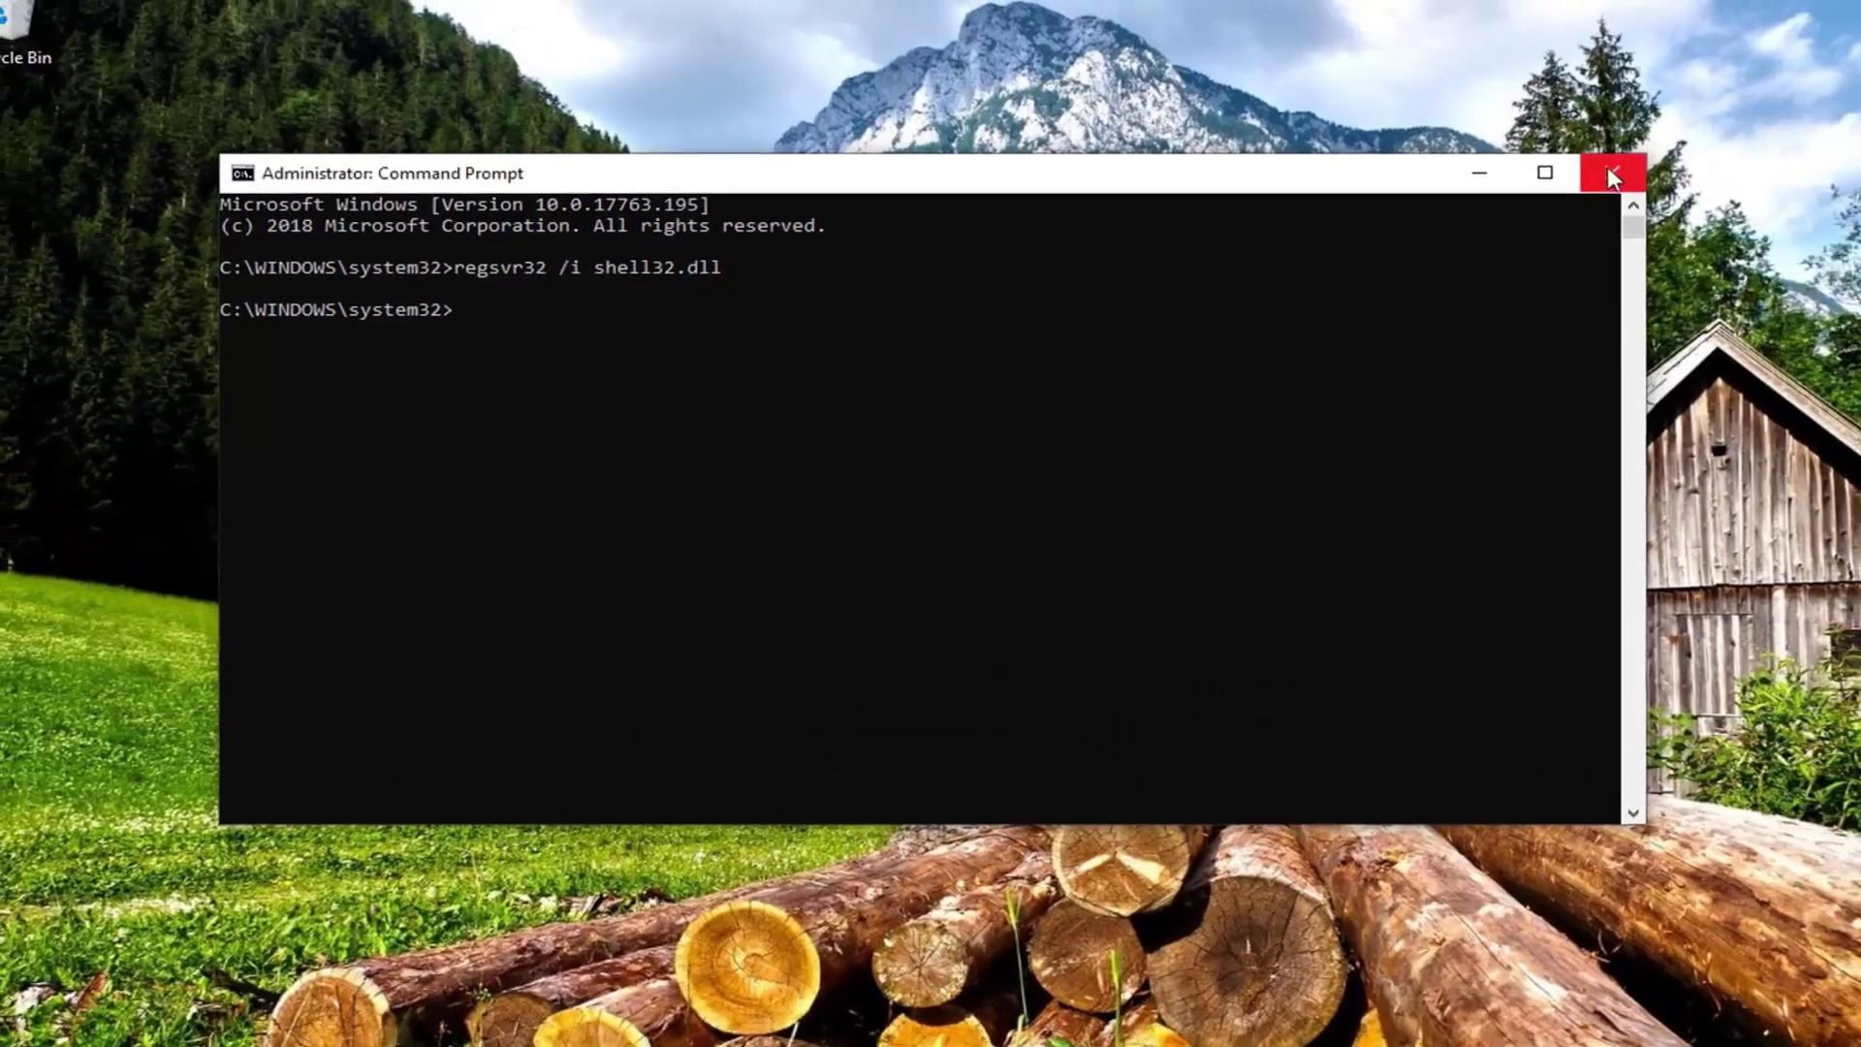
{"action": "left_click", "coordinate": [1607, 171]}
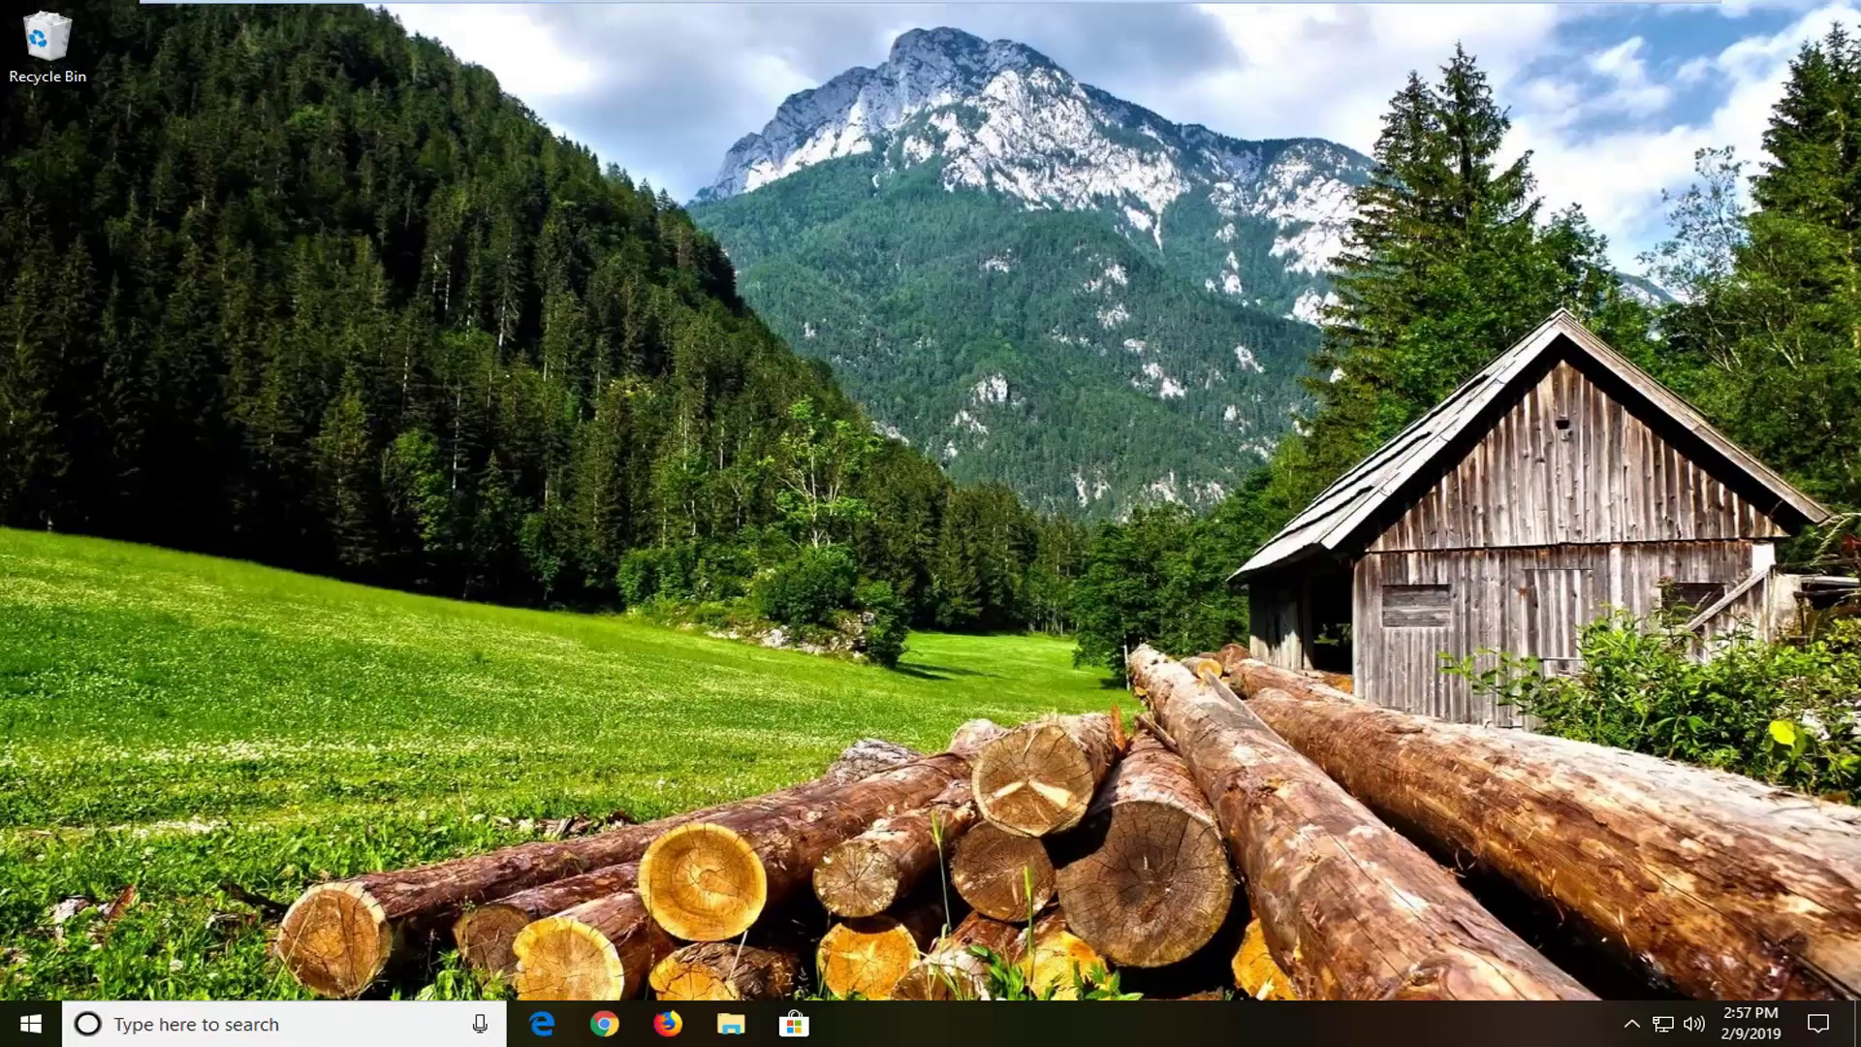